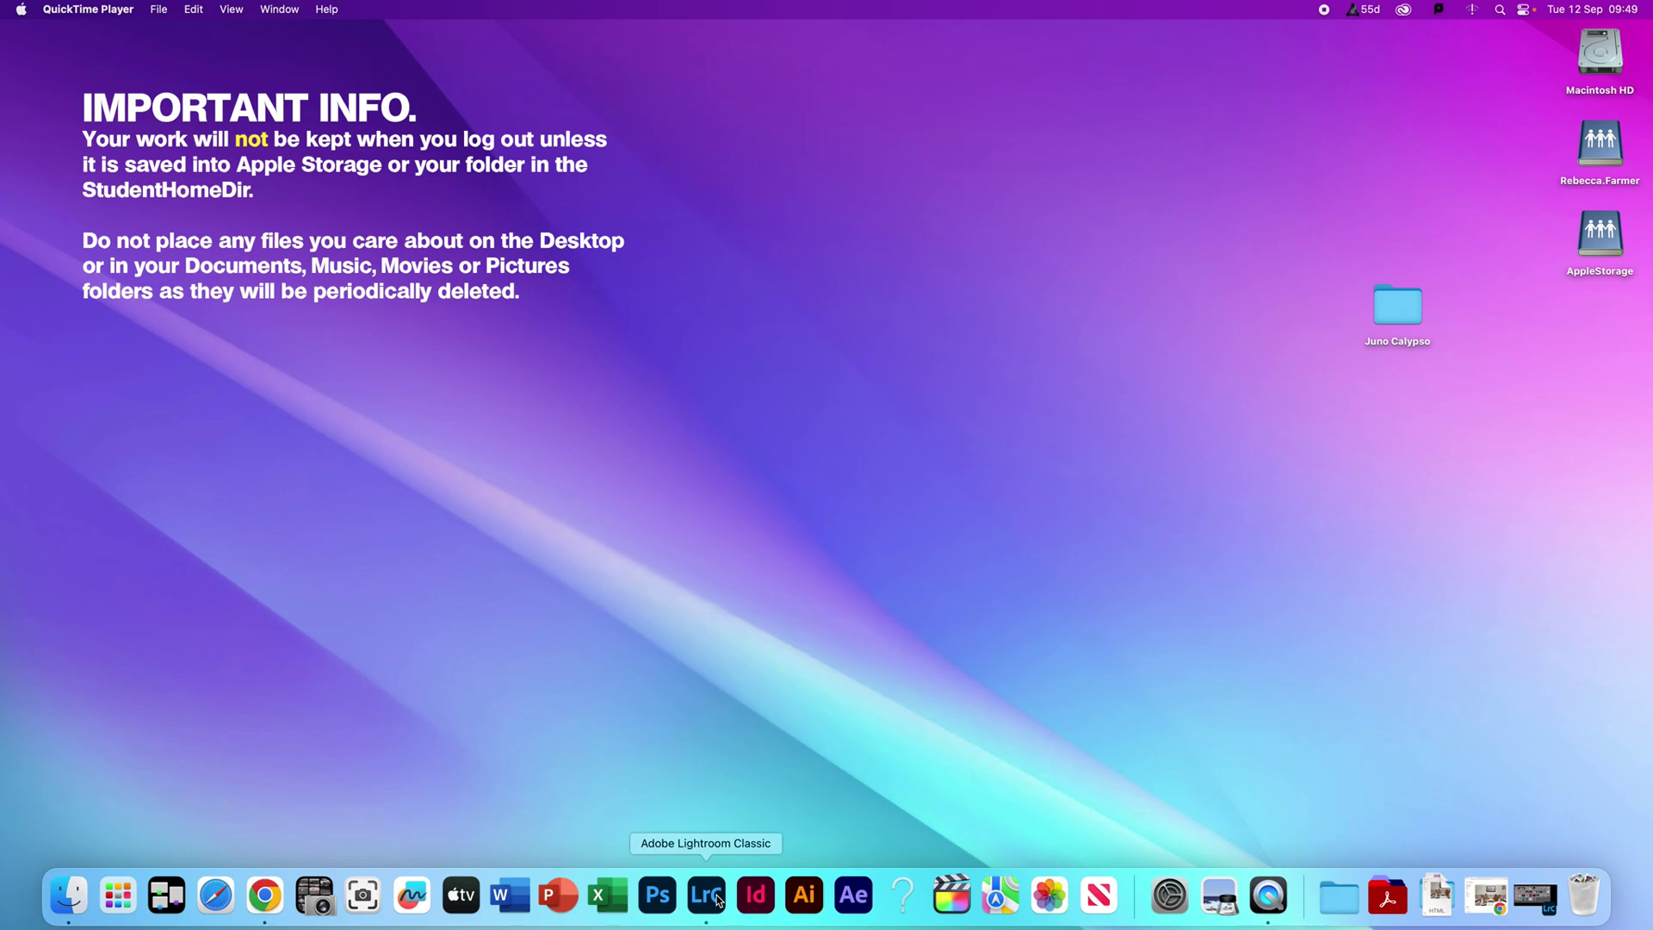
Restore the Lightroom Classic library window from its Dock icon.
left_click(707, 895)
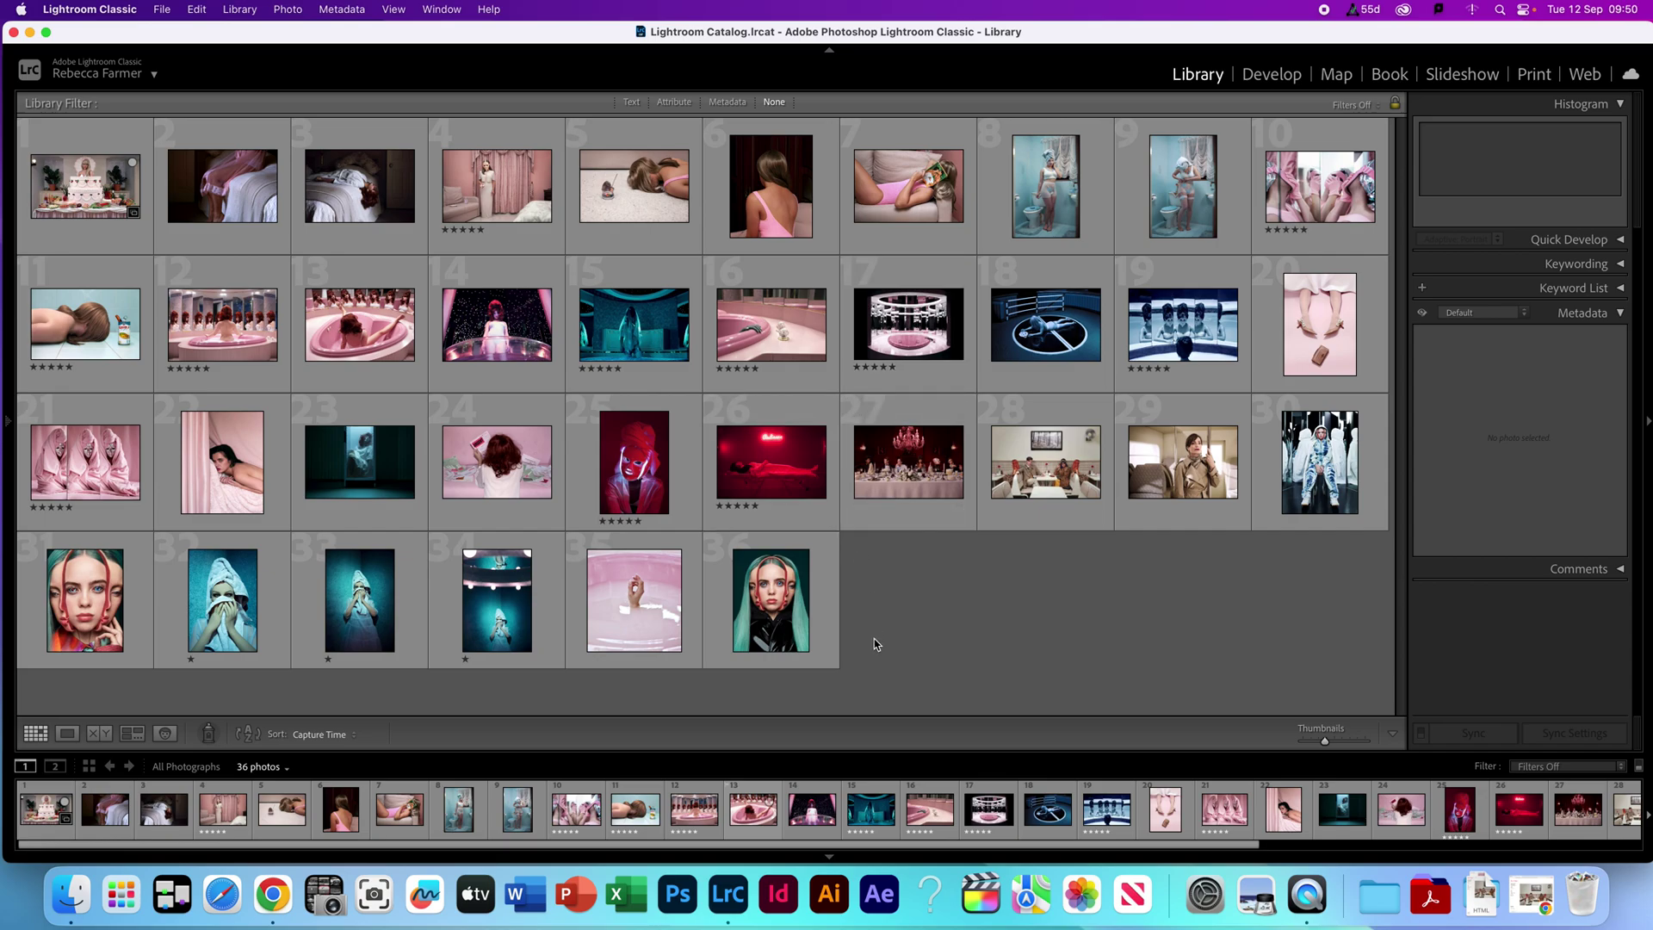
Start a photo import and browse the home folder's 127 photos as the source.
left_click(160, 12)
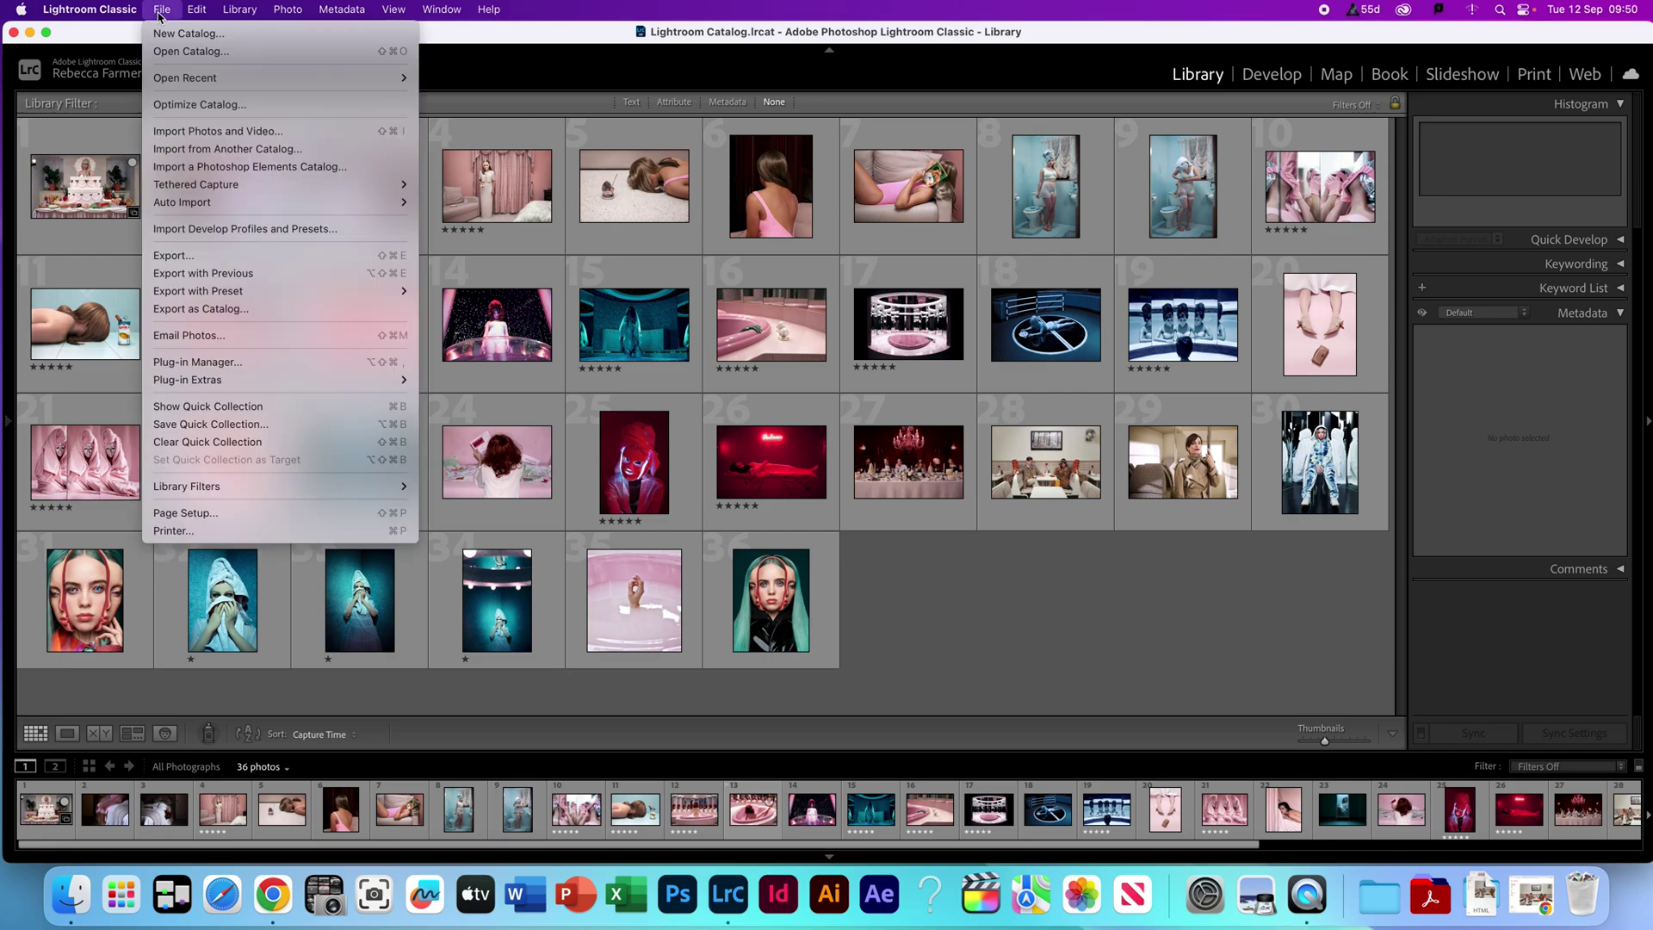
left_click(210, 134)
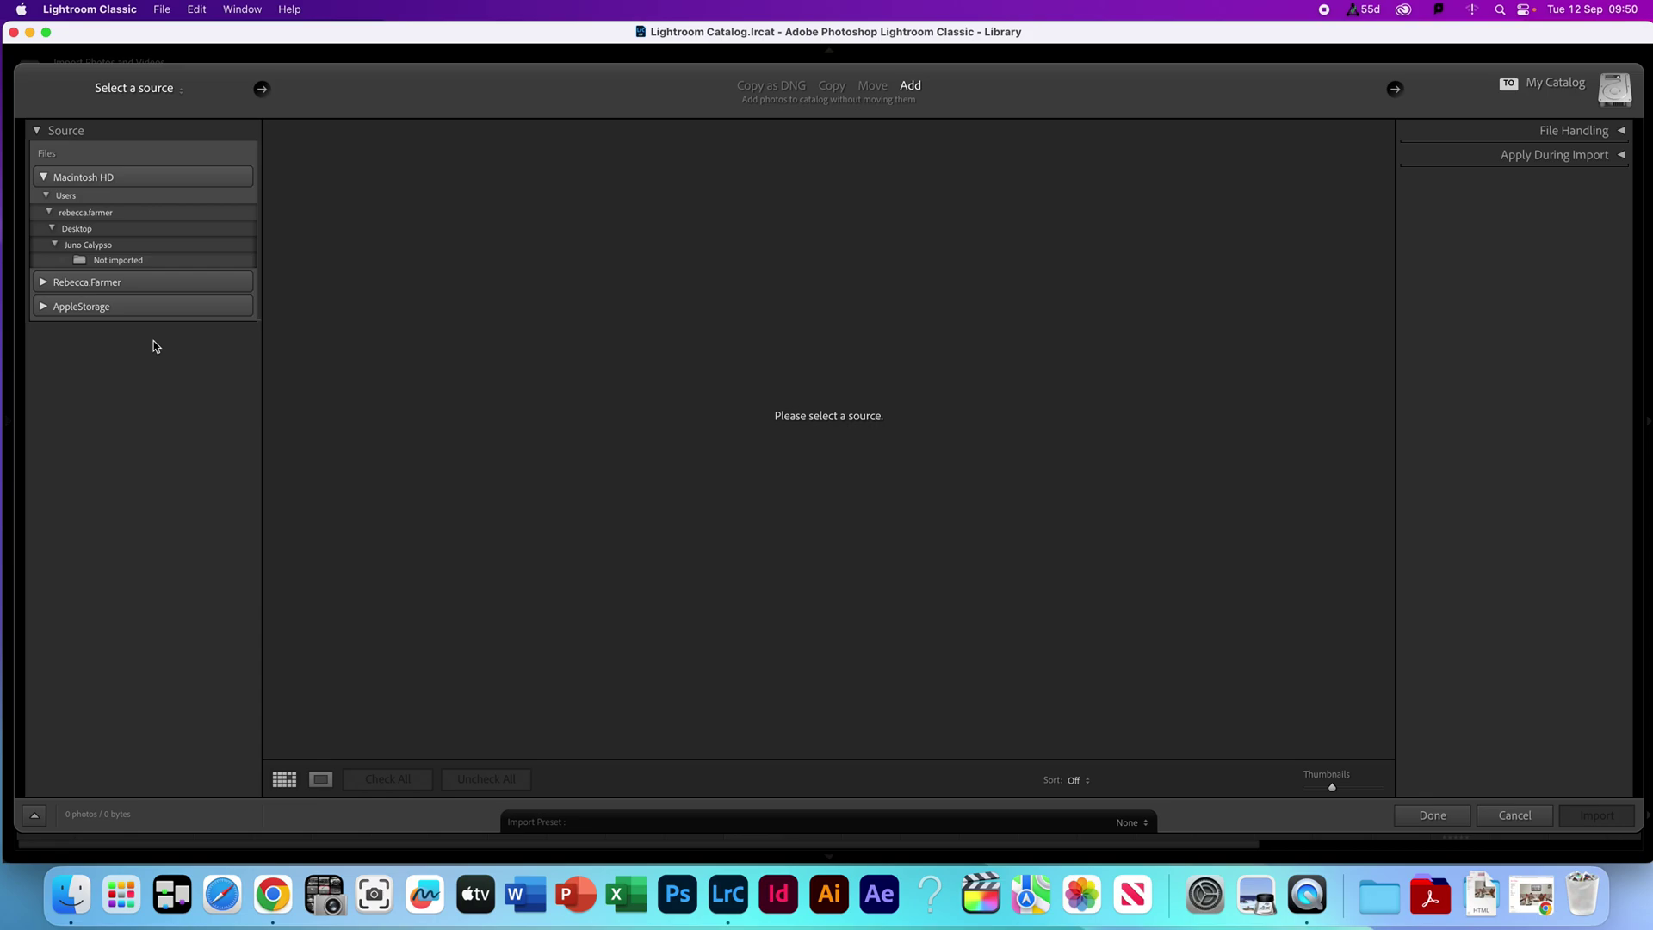
left_click(133, 217)
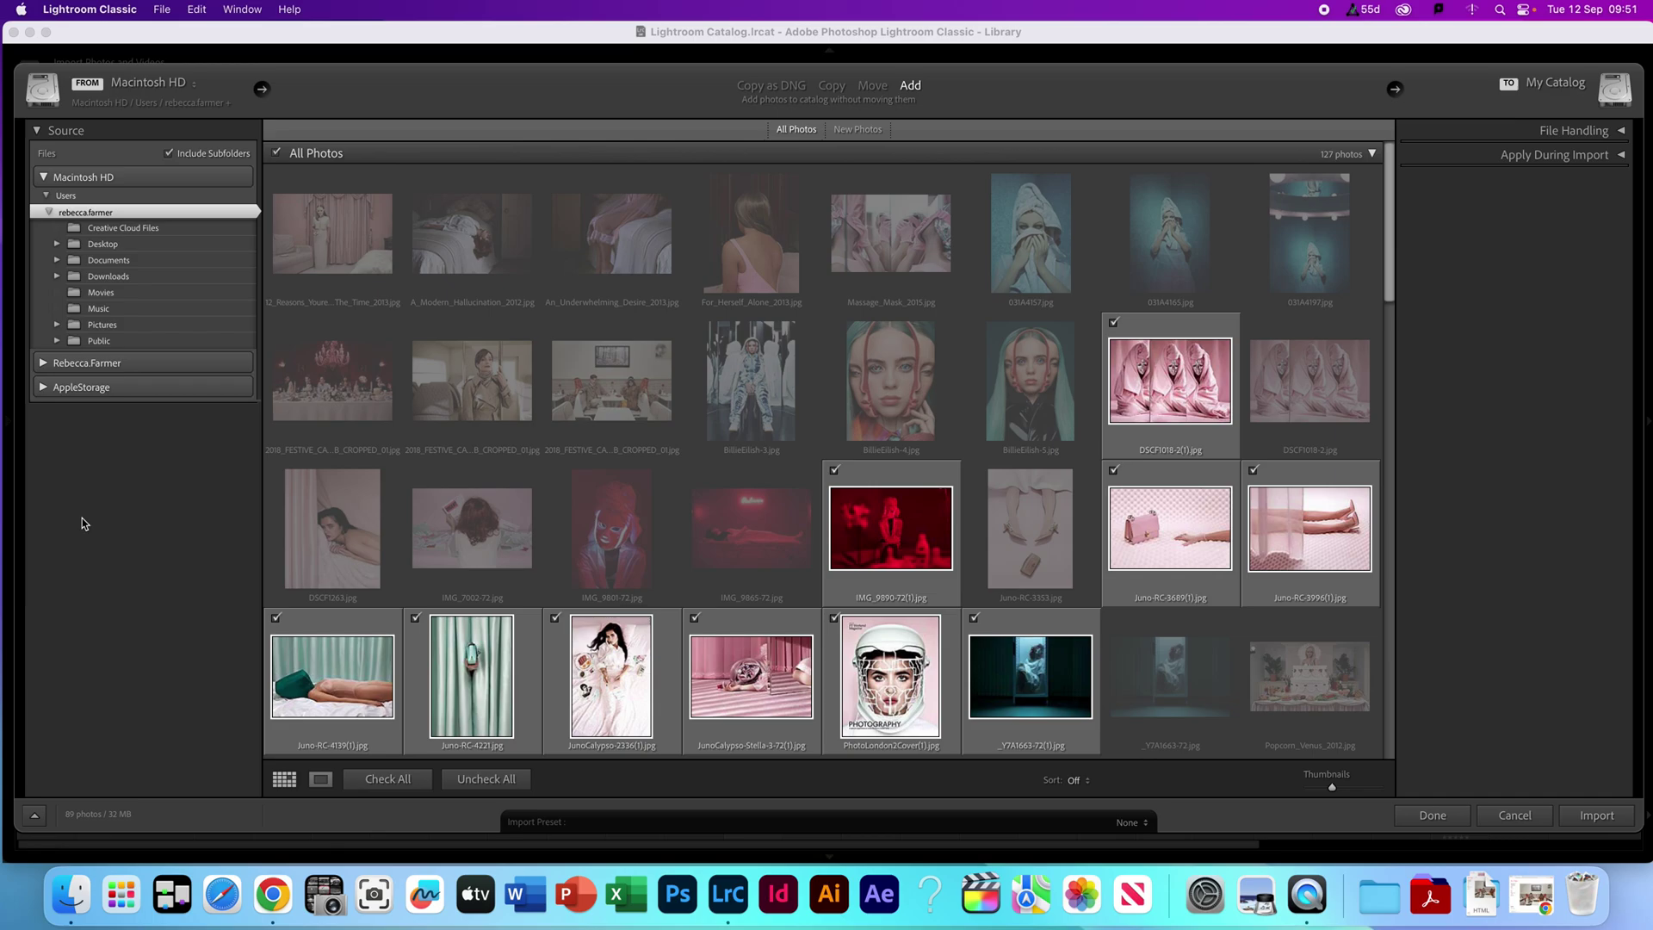
Expand Desktop and pick the Juno Calypso folder, 46 photos, as the import source.
left_click(57, 244)
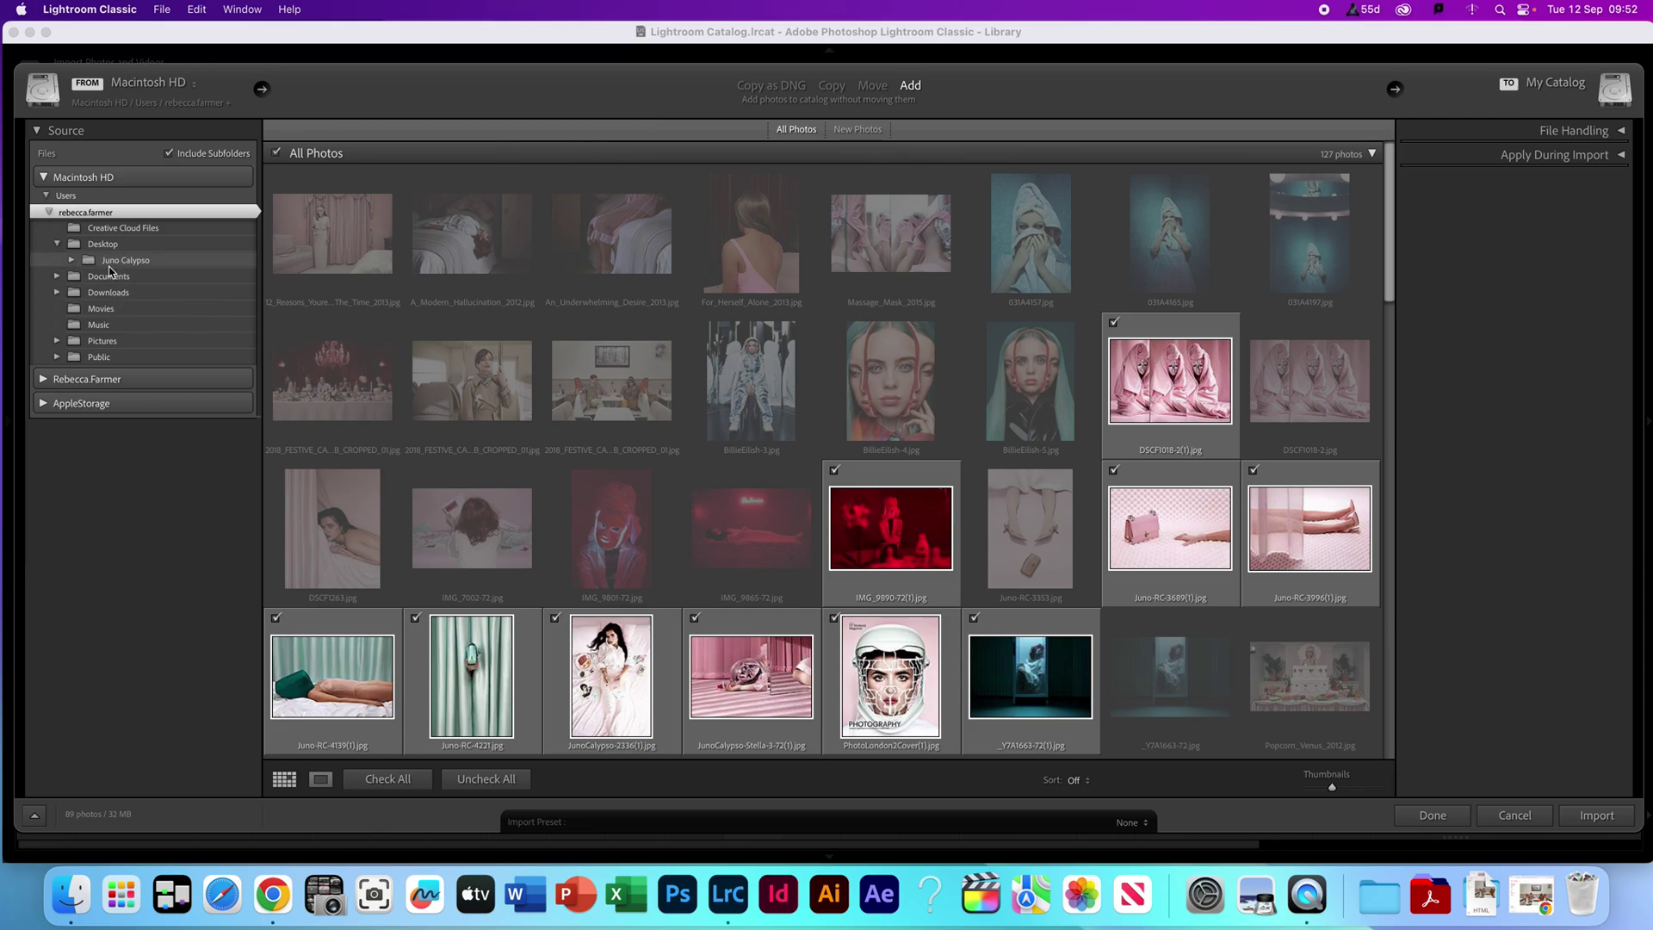
left_click(112, 260)
Select the Juno Calypso > Not imported subfolder as the import source.
left_click(73, 260)
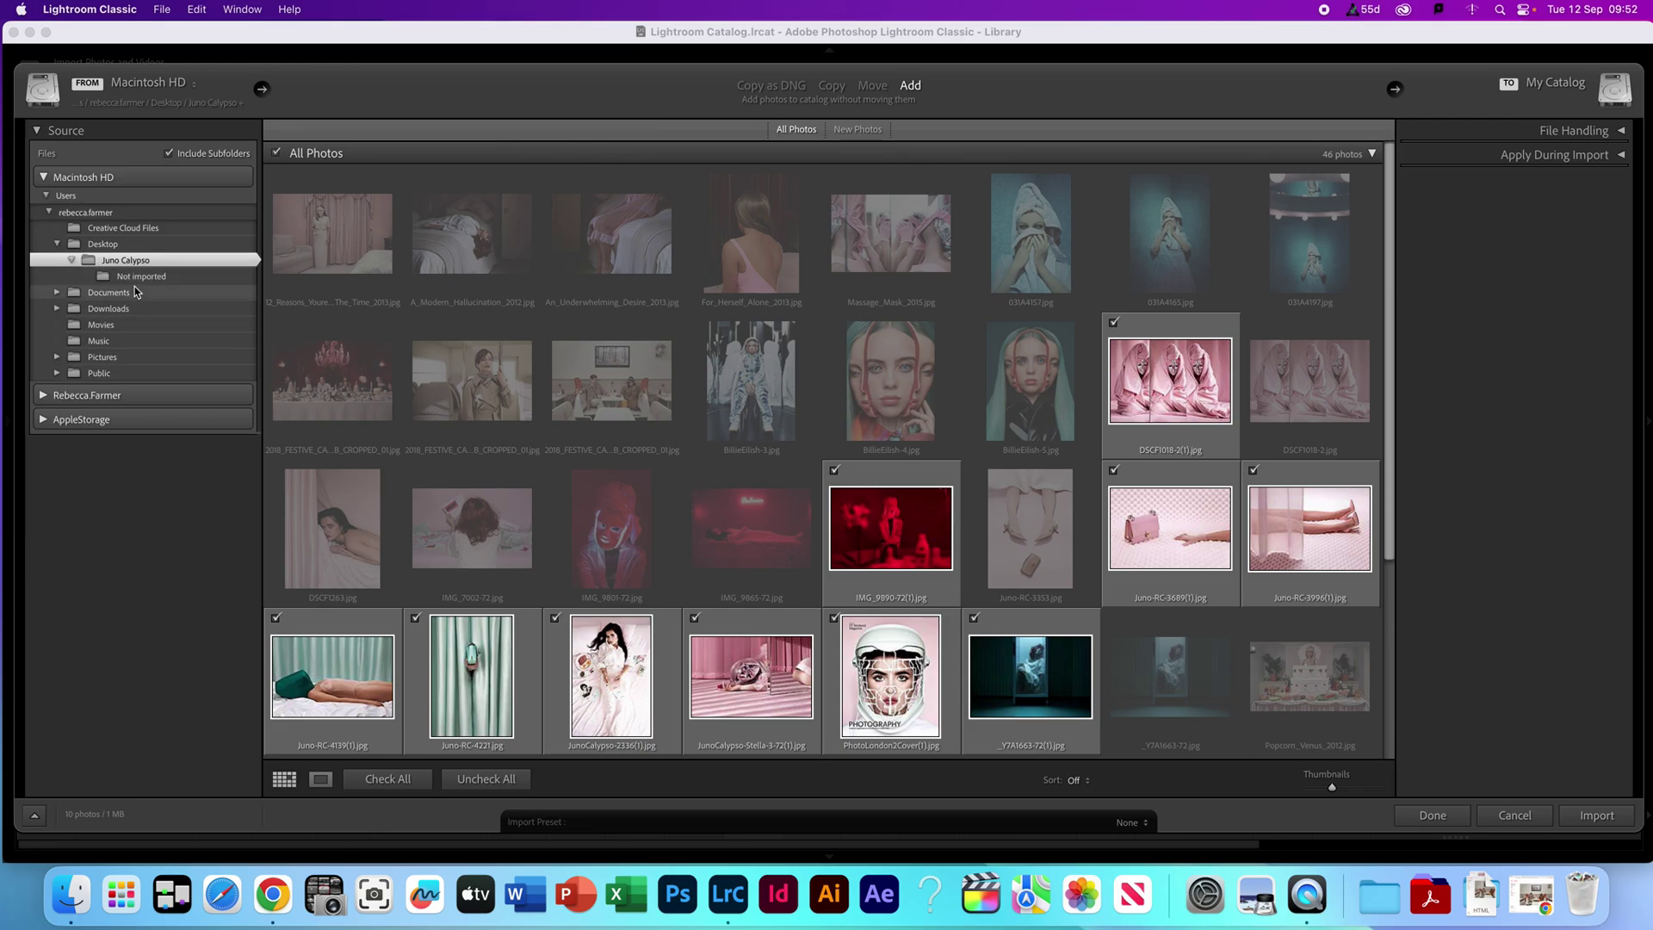
left_click(124, 276)
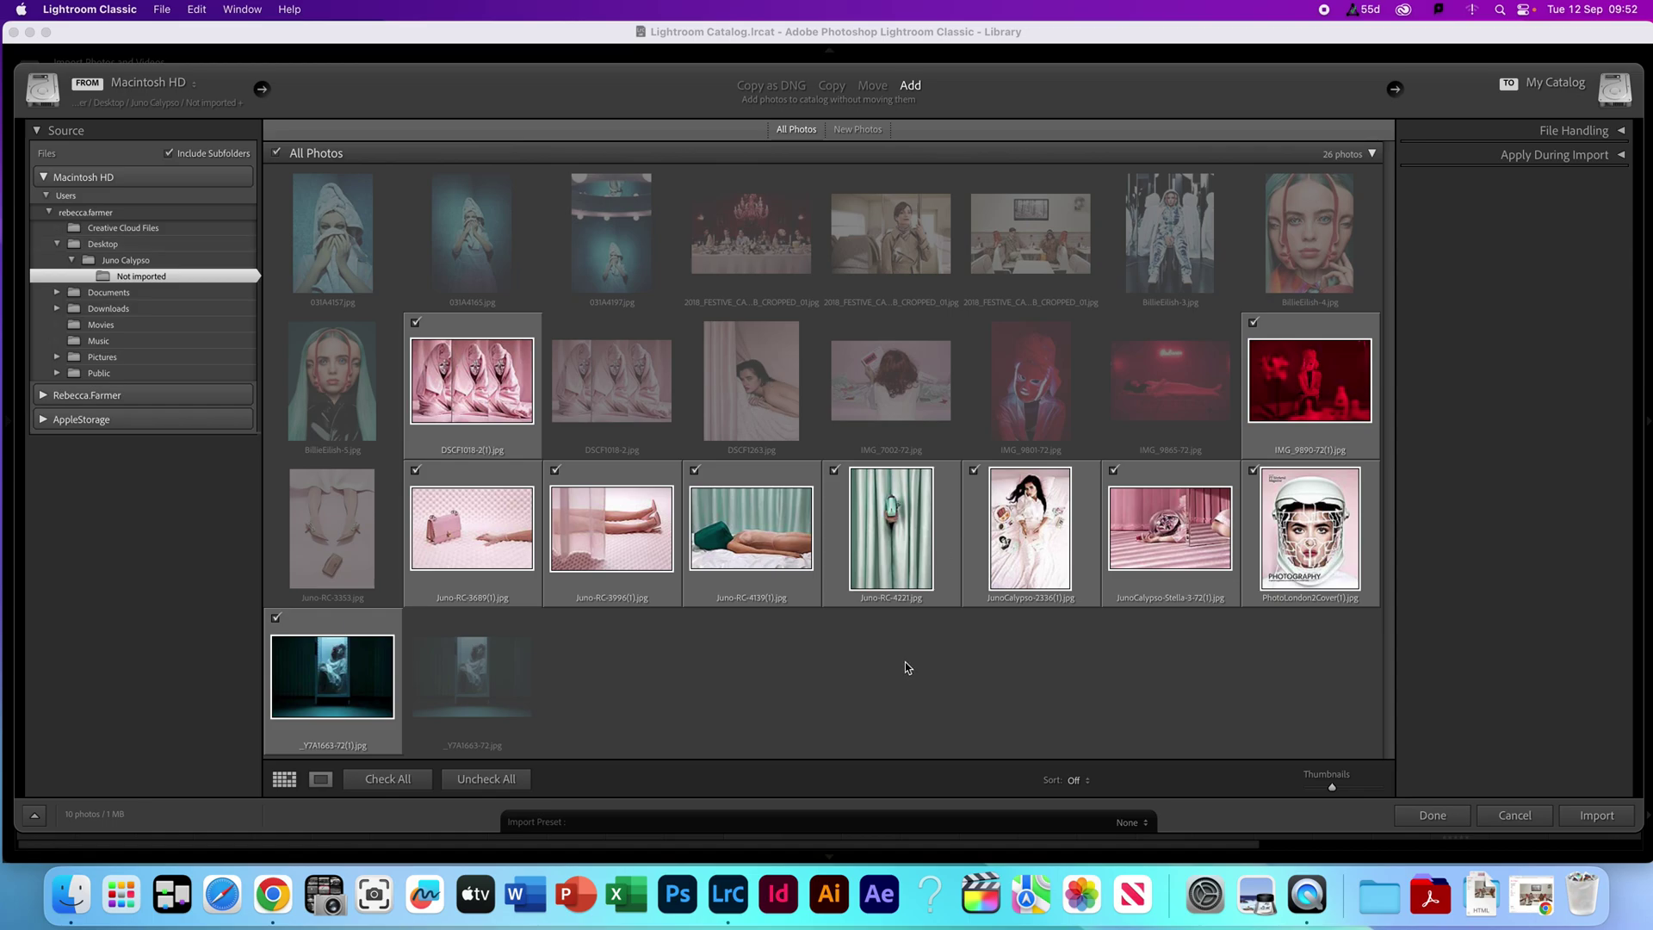
left_click(159, 261)
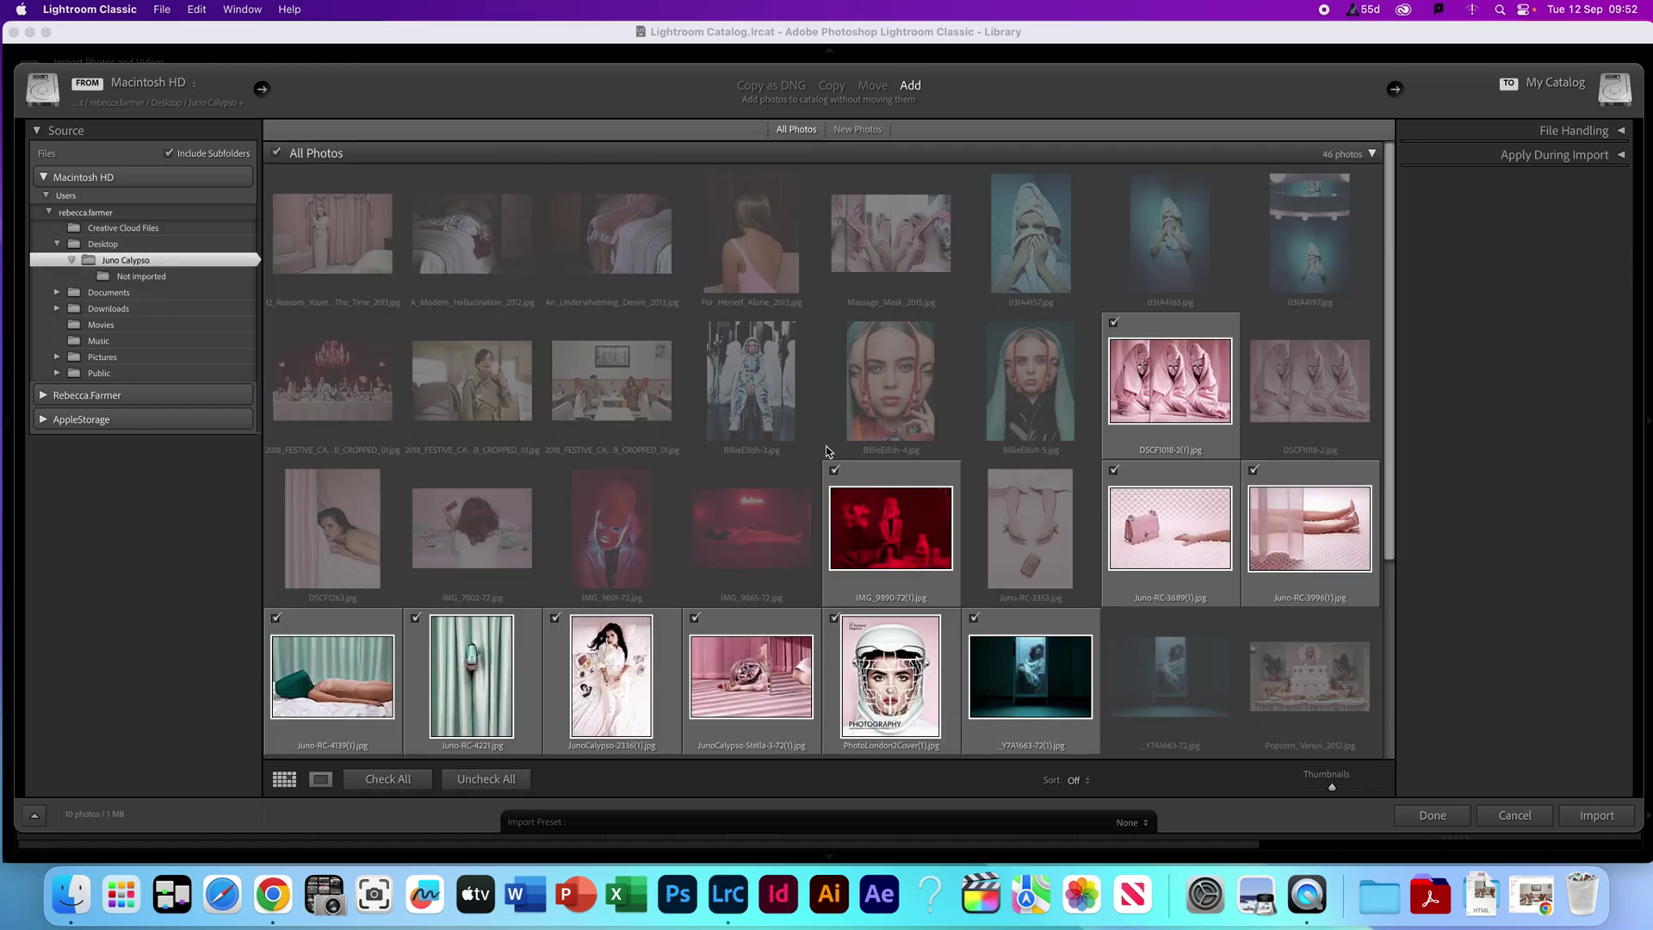
scroll(824, 448, "down", 5)
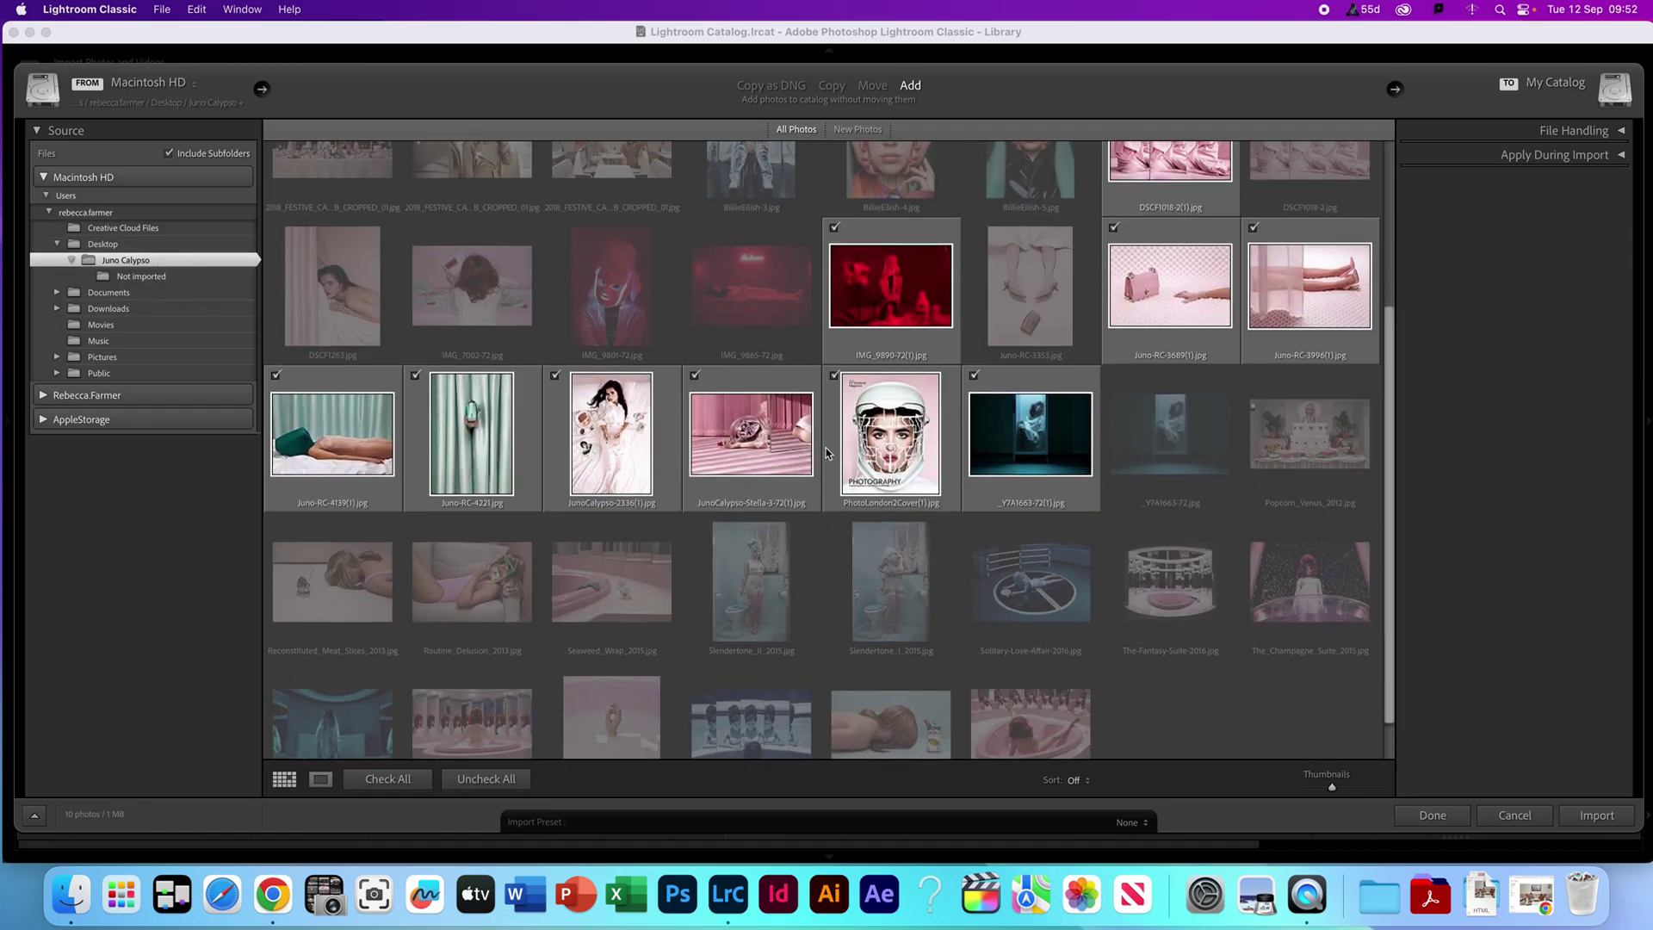
scroll(825, 453, "up", 5)
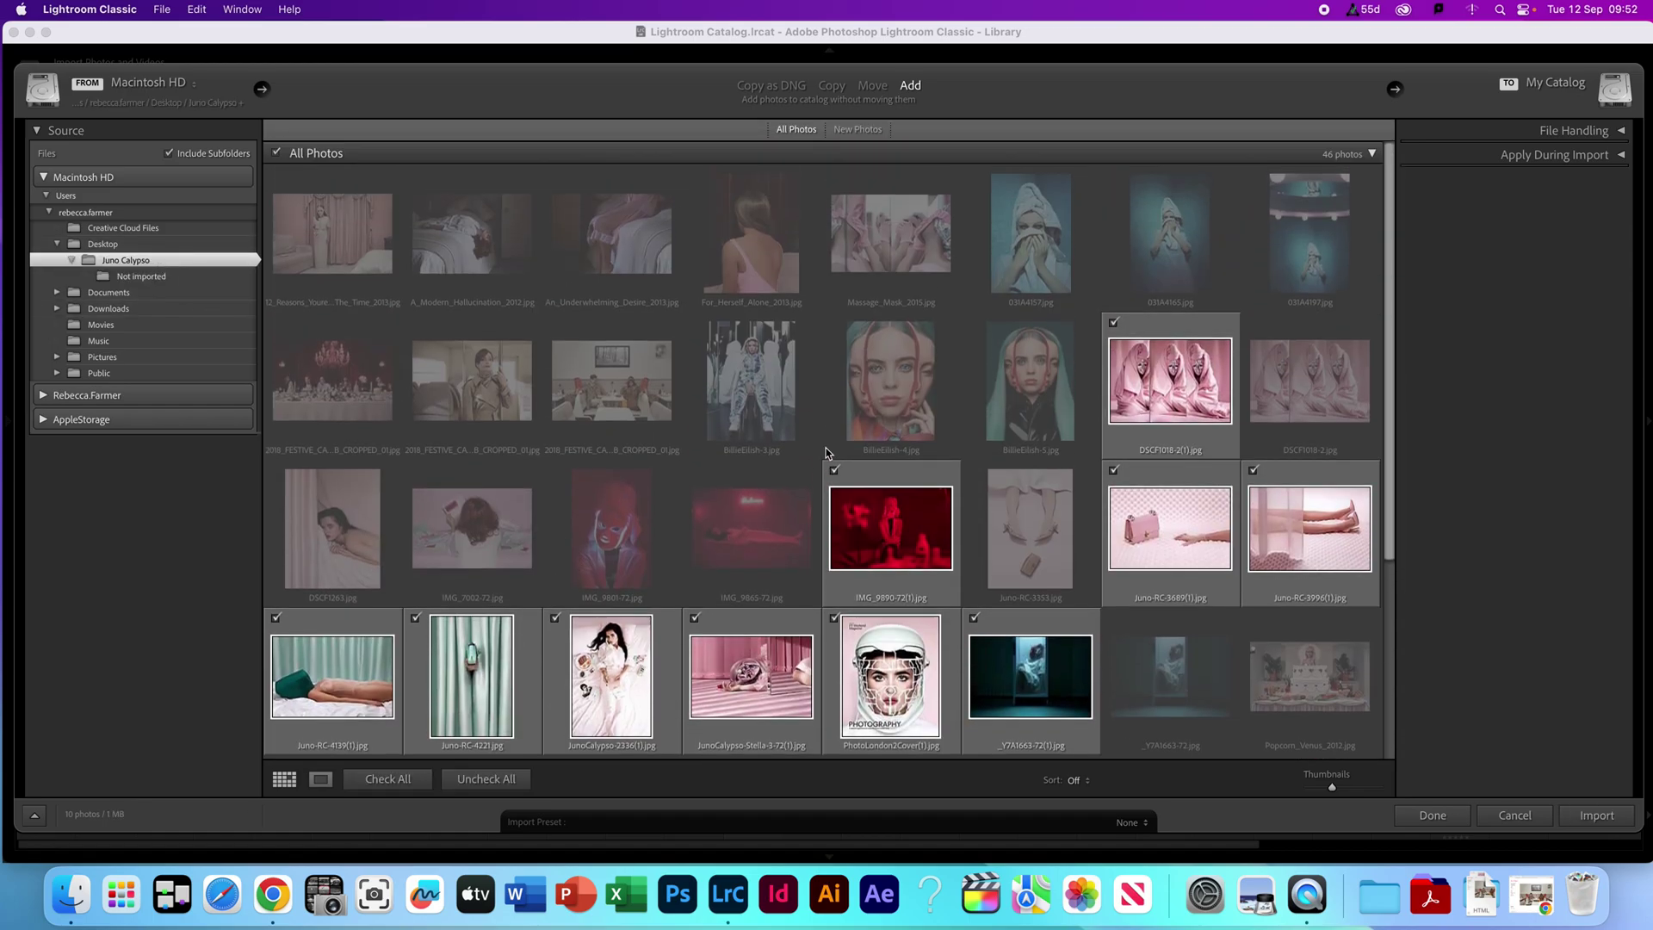
left_click(141, 275)
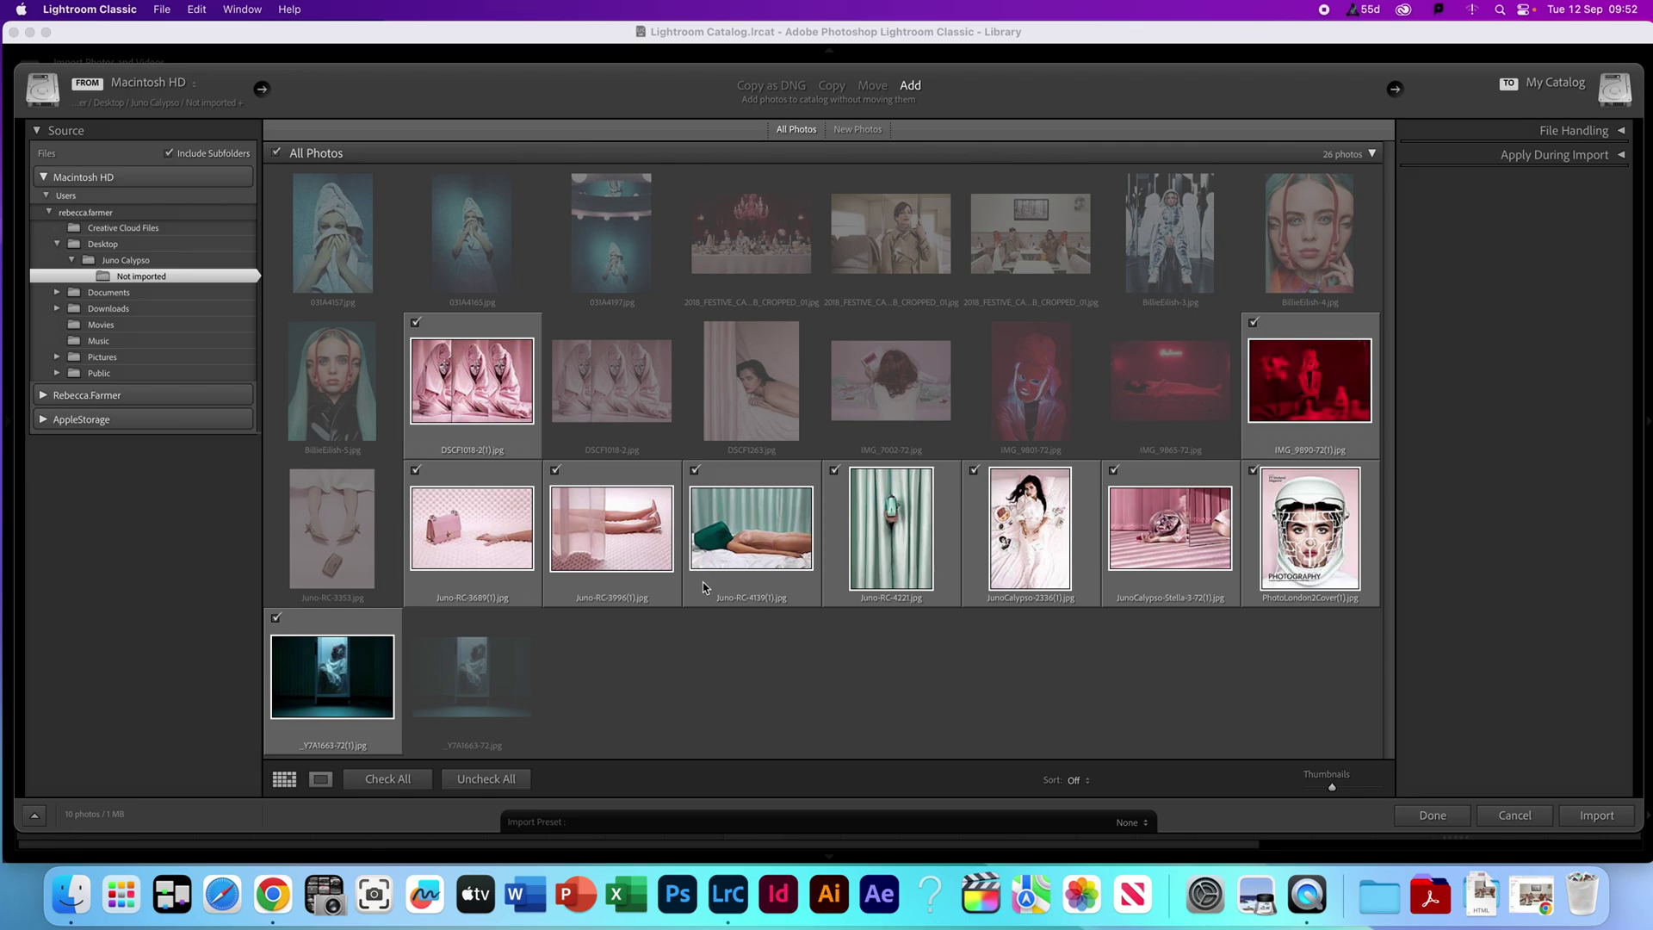
Uncheck and recheck Juno-RC-4139, then import the 10 checked photos.
left_click(695, 472)
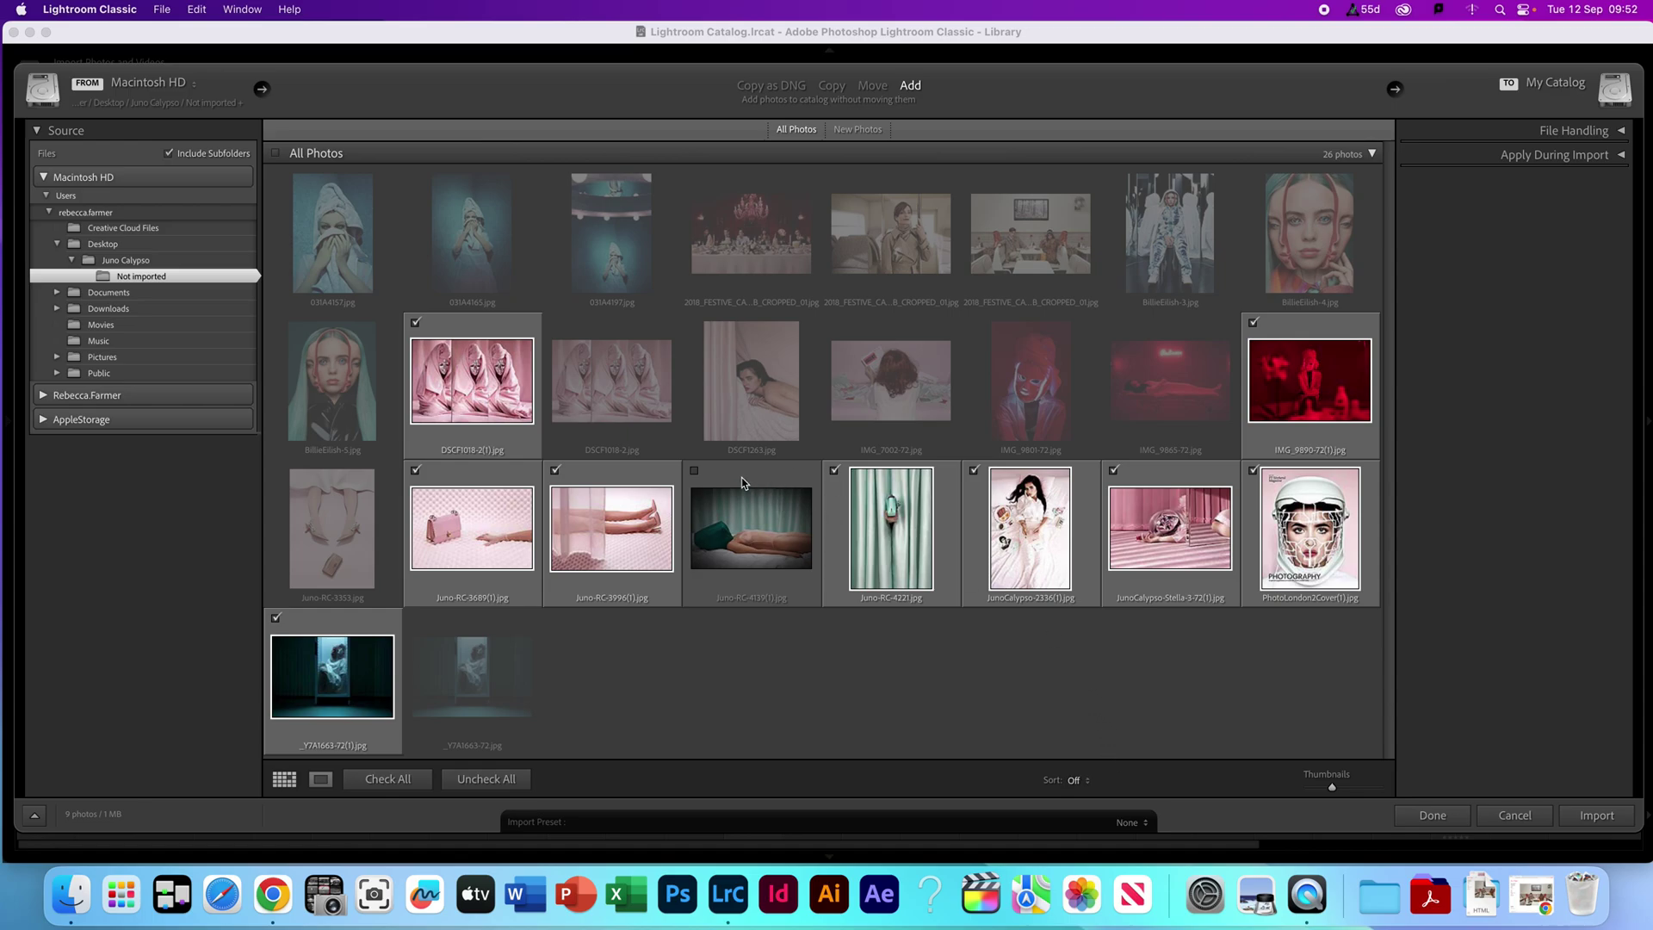
left_click(694, 471)
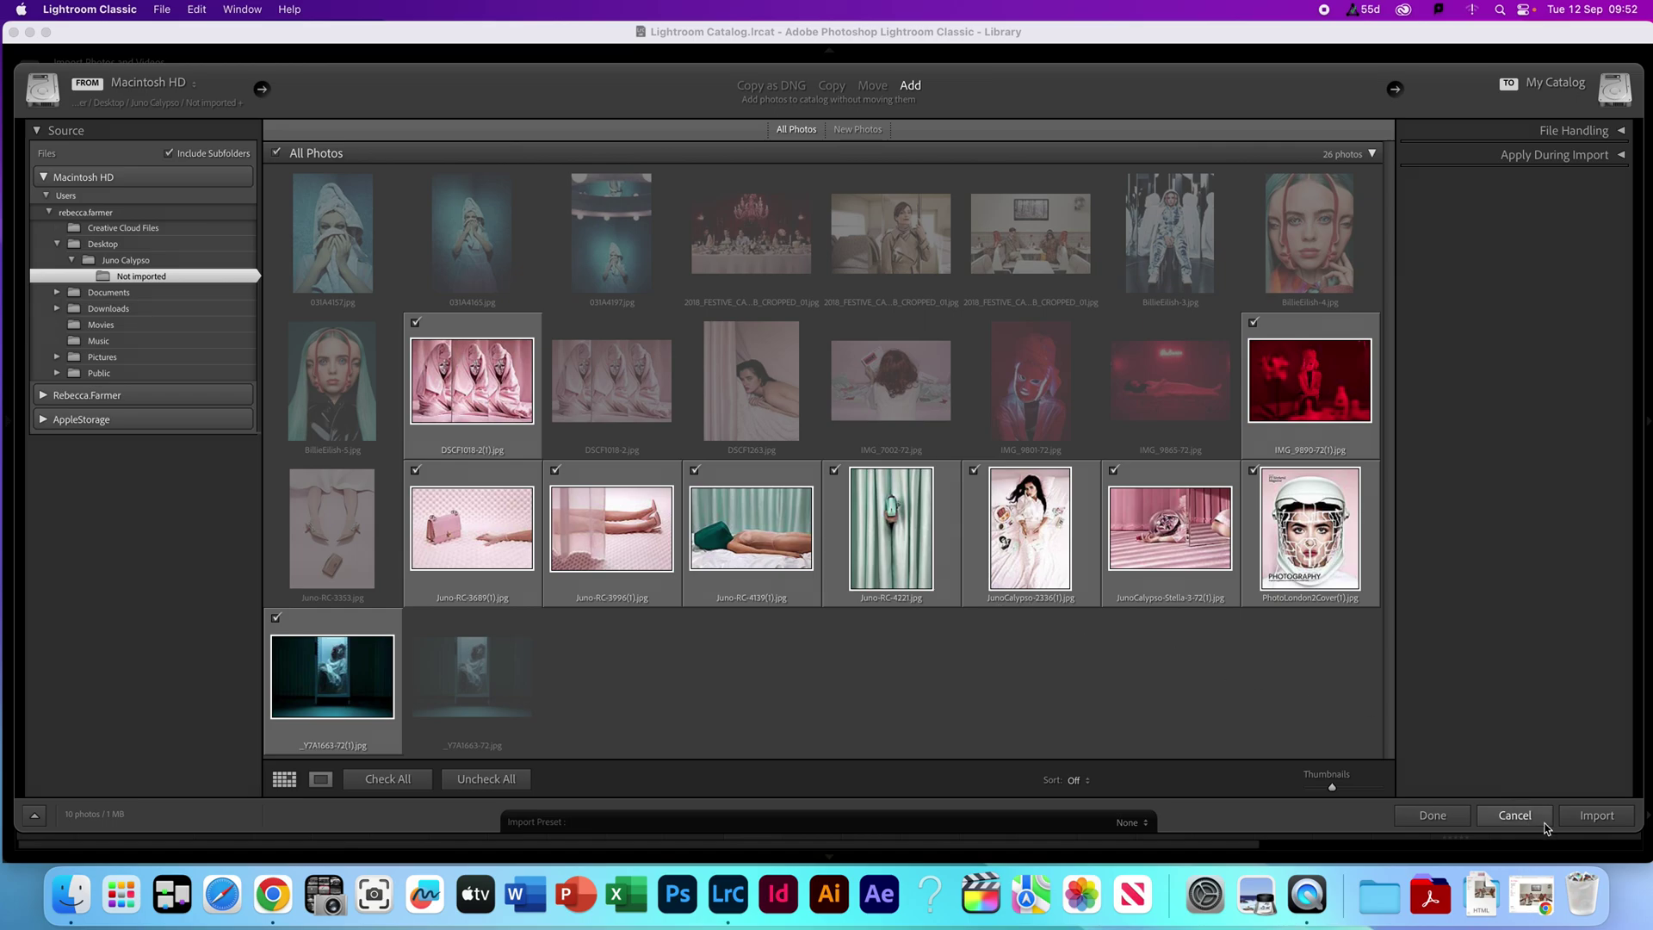
left_click(1591, 819)
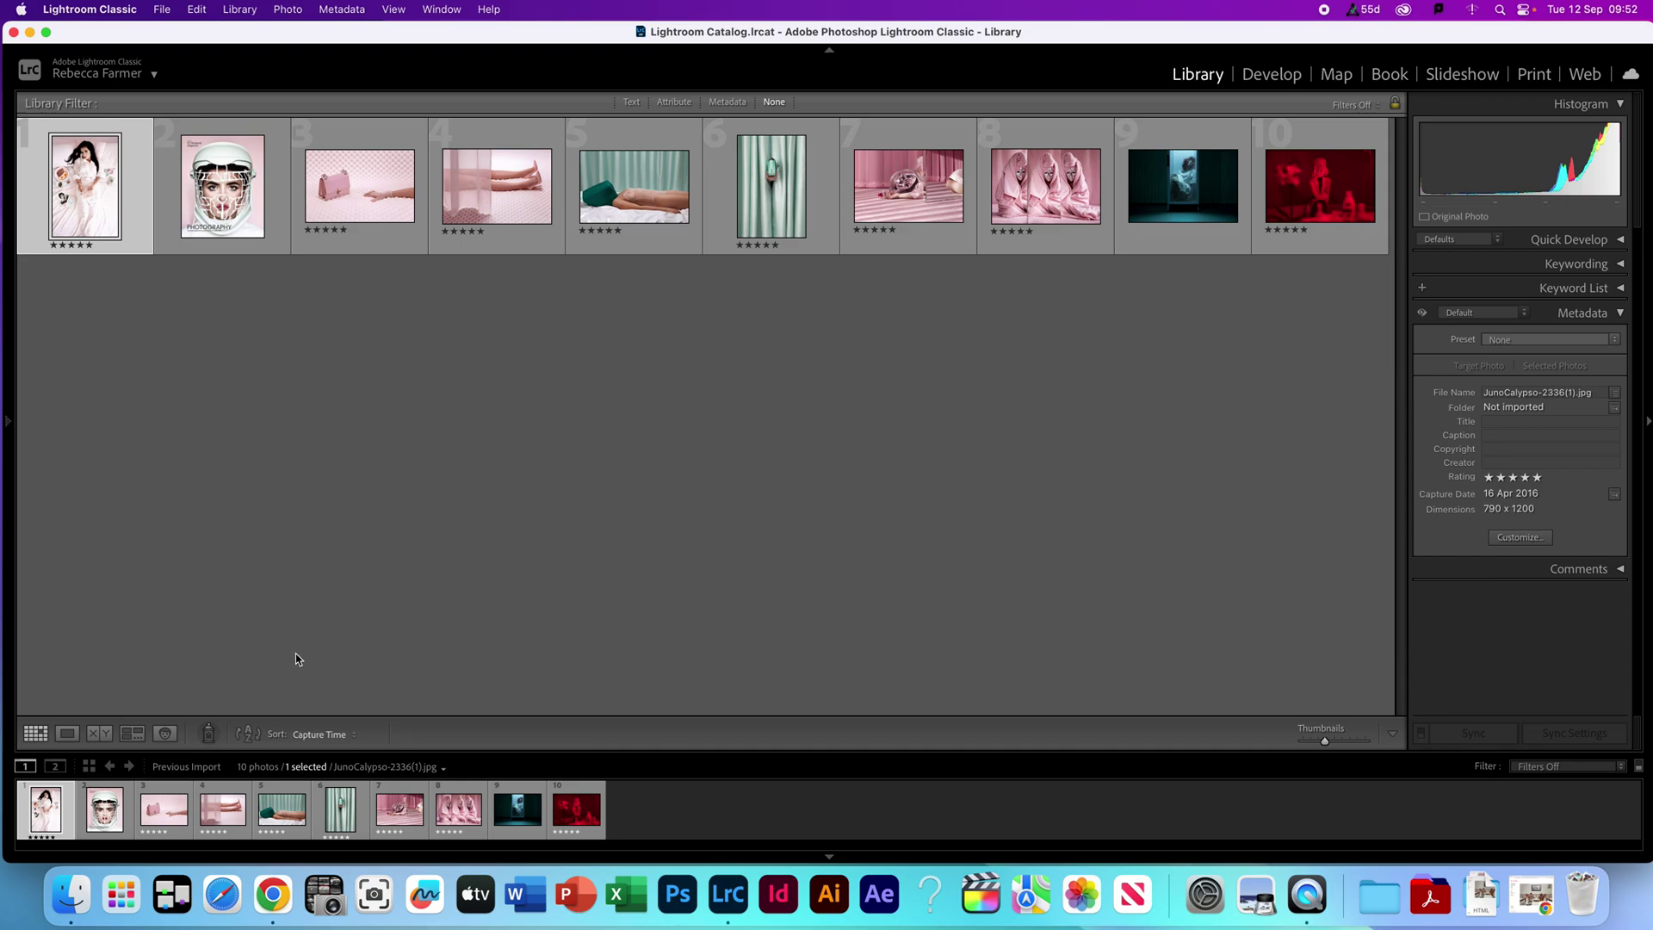
Switch the grid source from Previous Import to All Photographs, showing 46 photos.
left_click(210, 769)
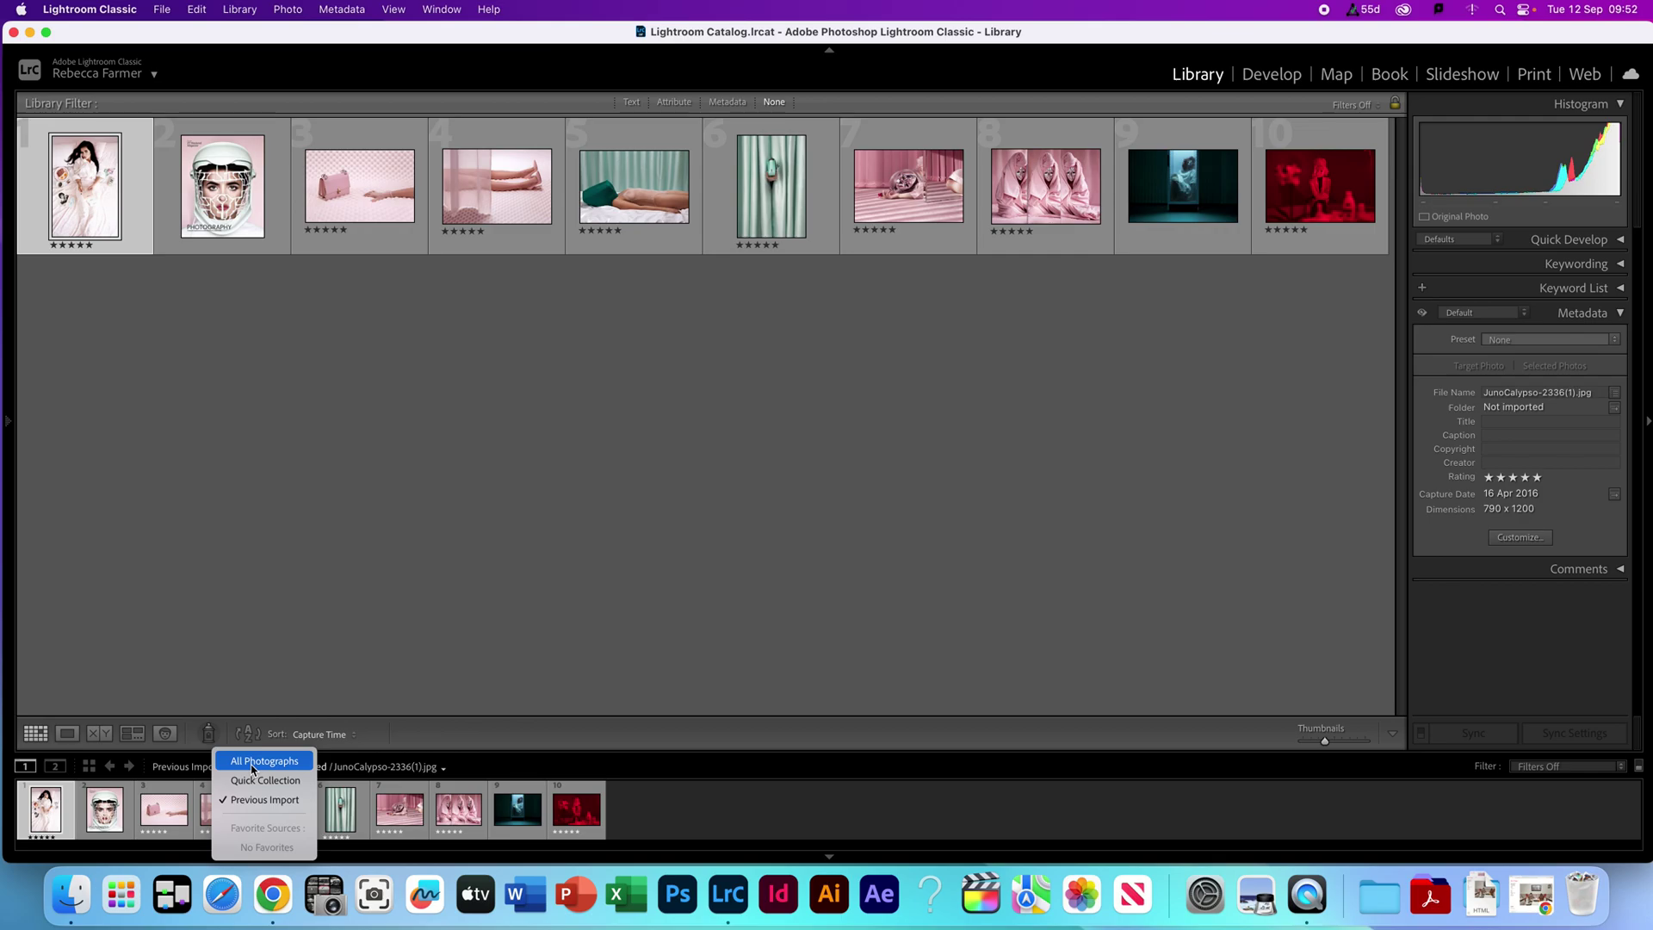
left_click(258, 760)
scroll(760, 401, "down", 2)
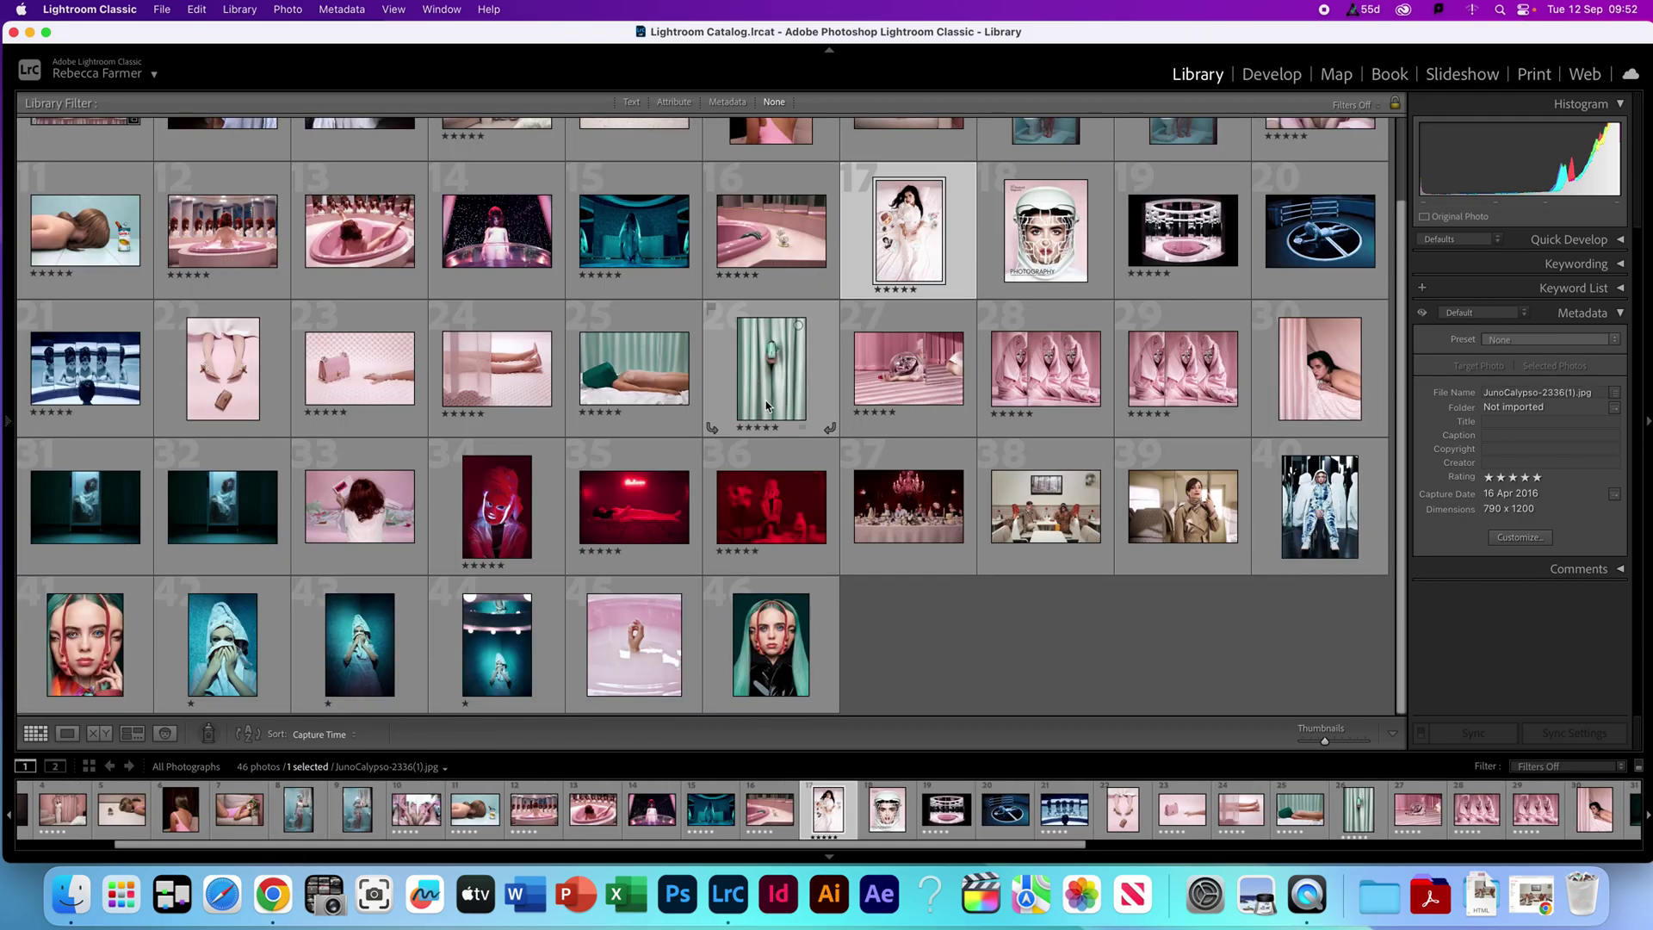
scroll(762, 402, "up", 2)
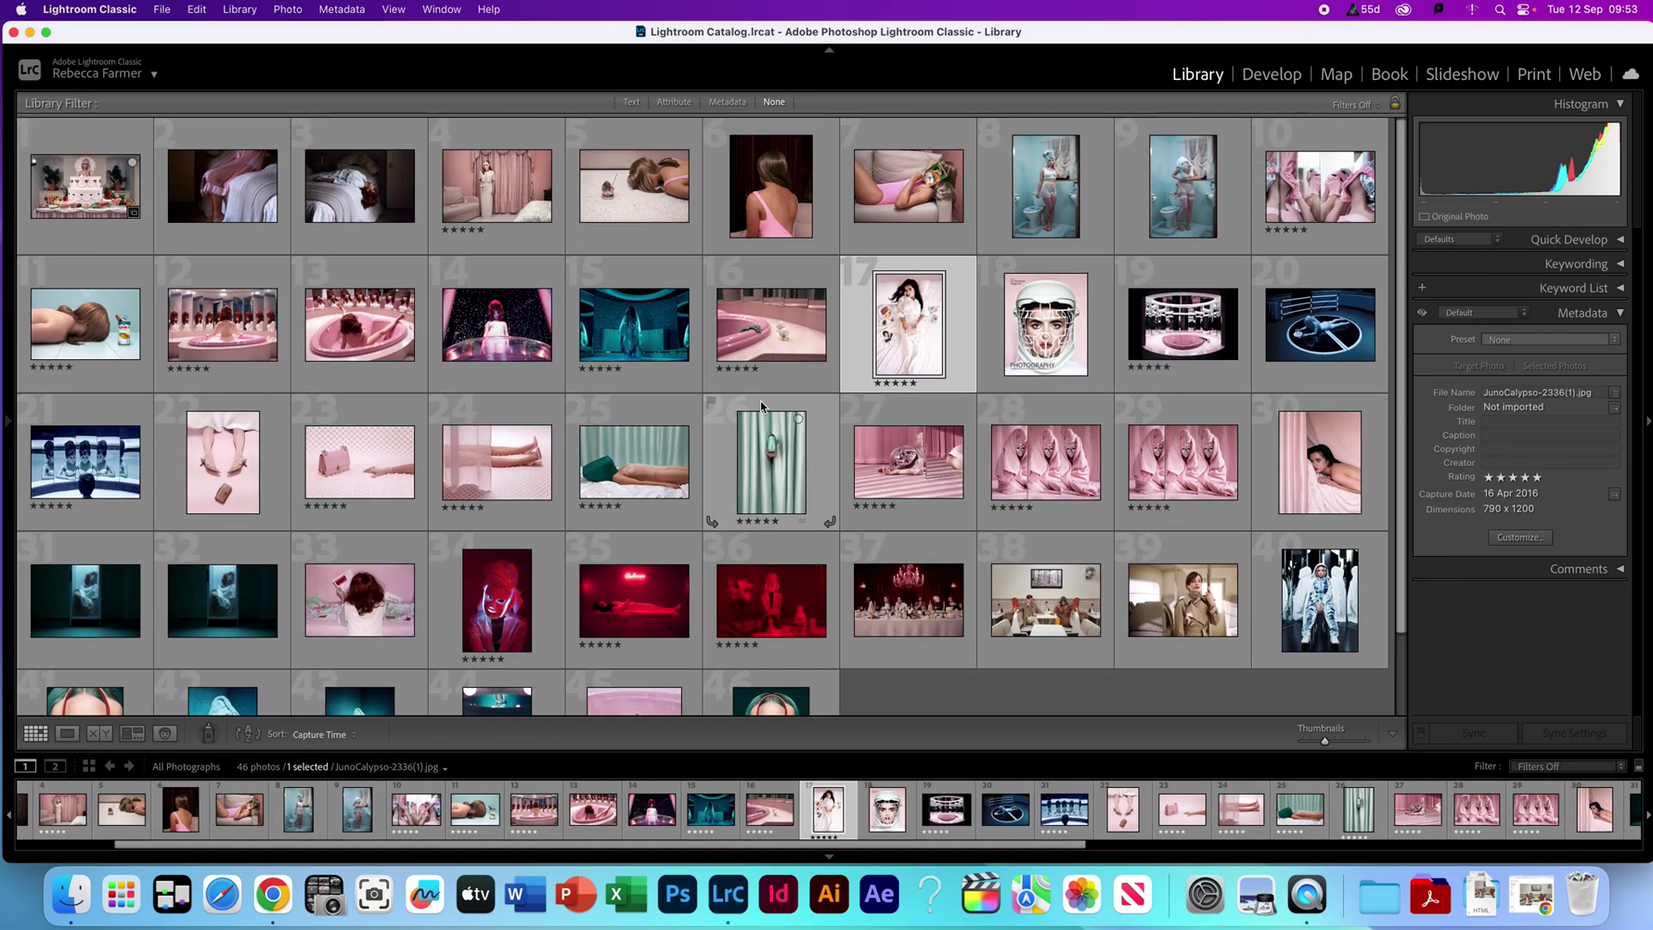
scroll(763, 403, "down", 2)
scroll(765, 404, "up", 2)
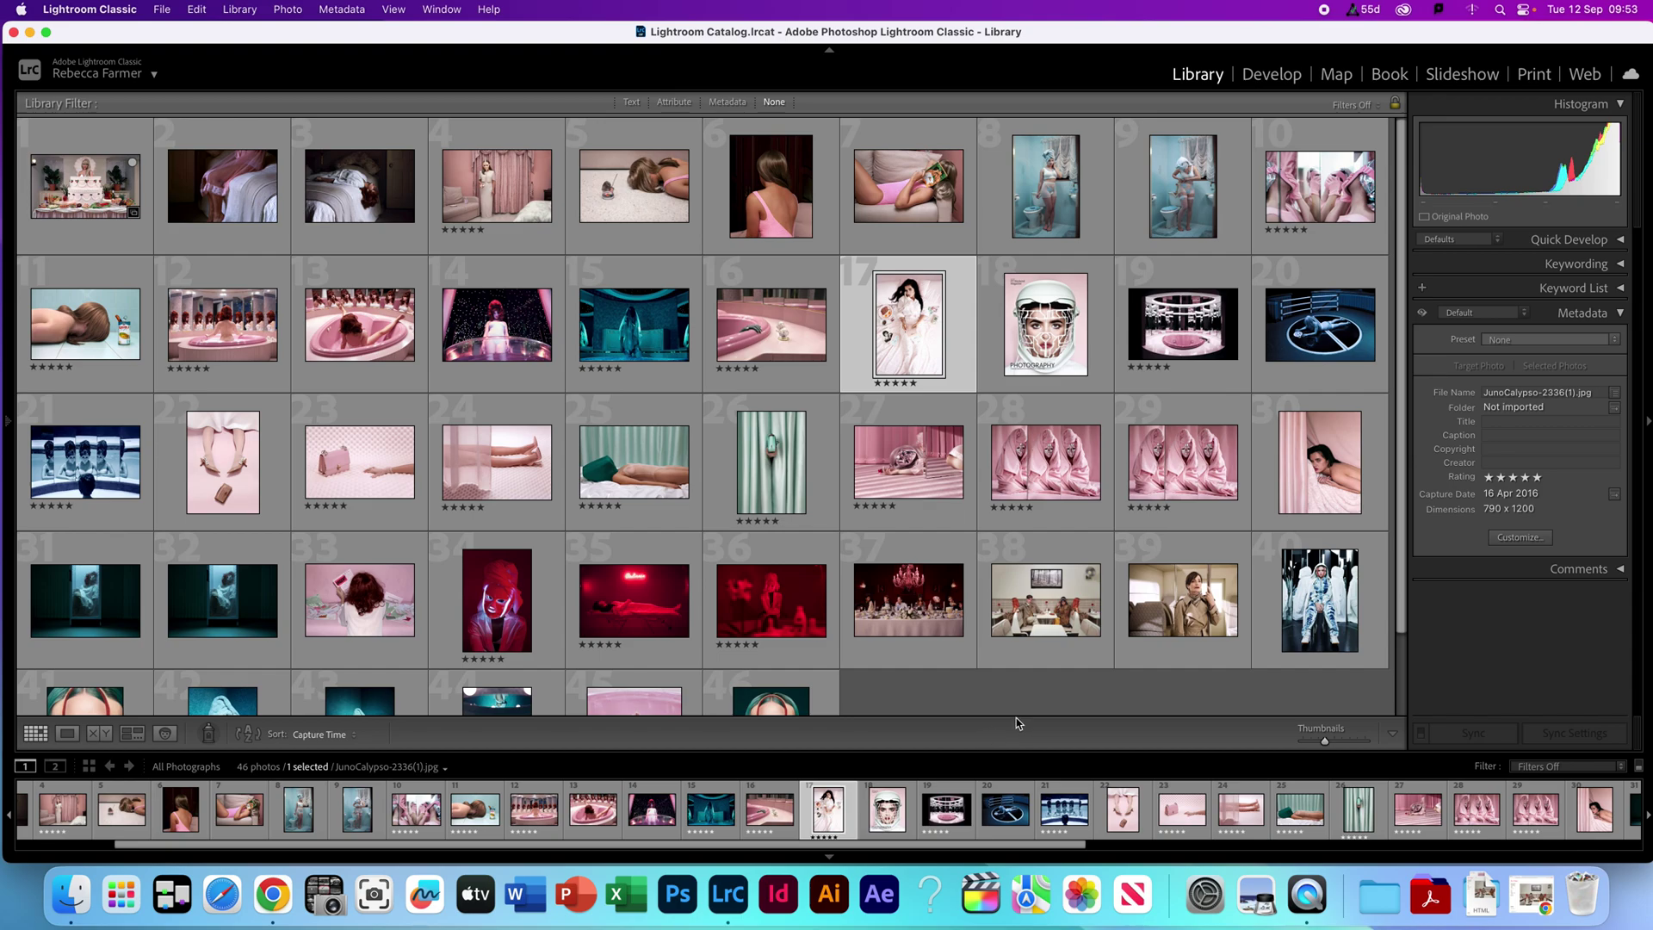
Switch the source to Previous Import and back to All Photographs, clearing the selection.
left_click(238, 765)
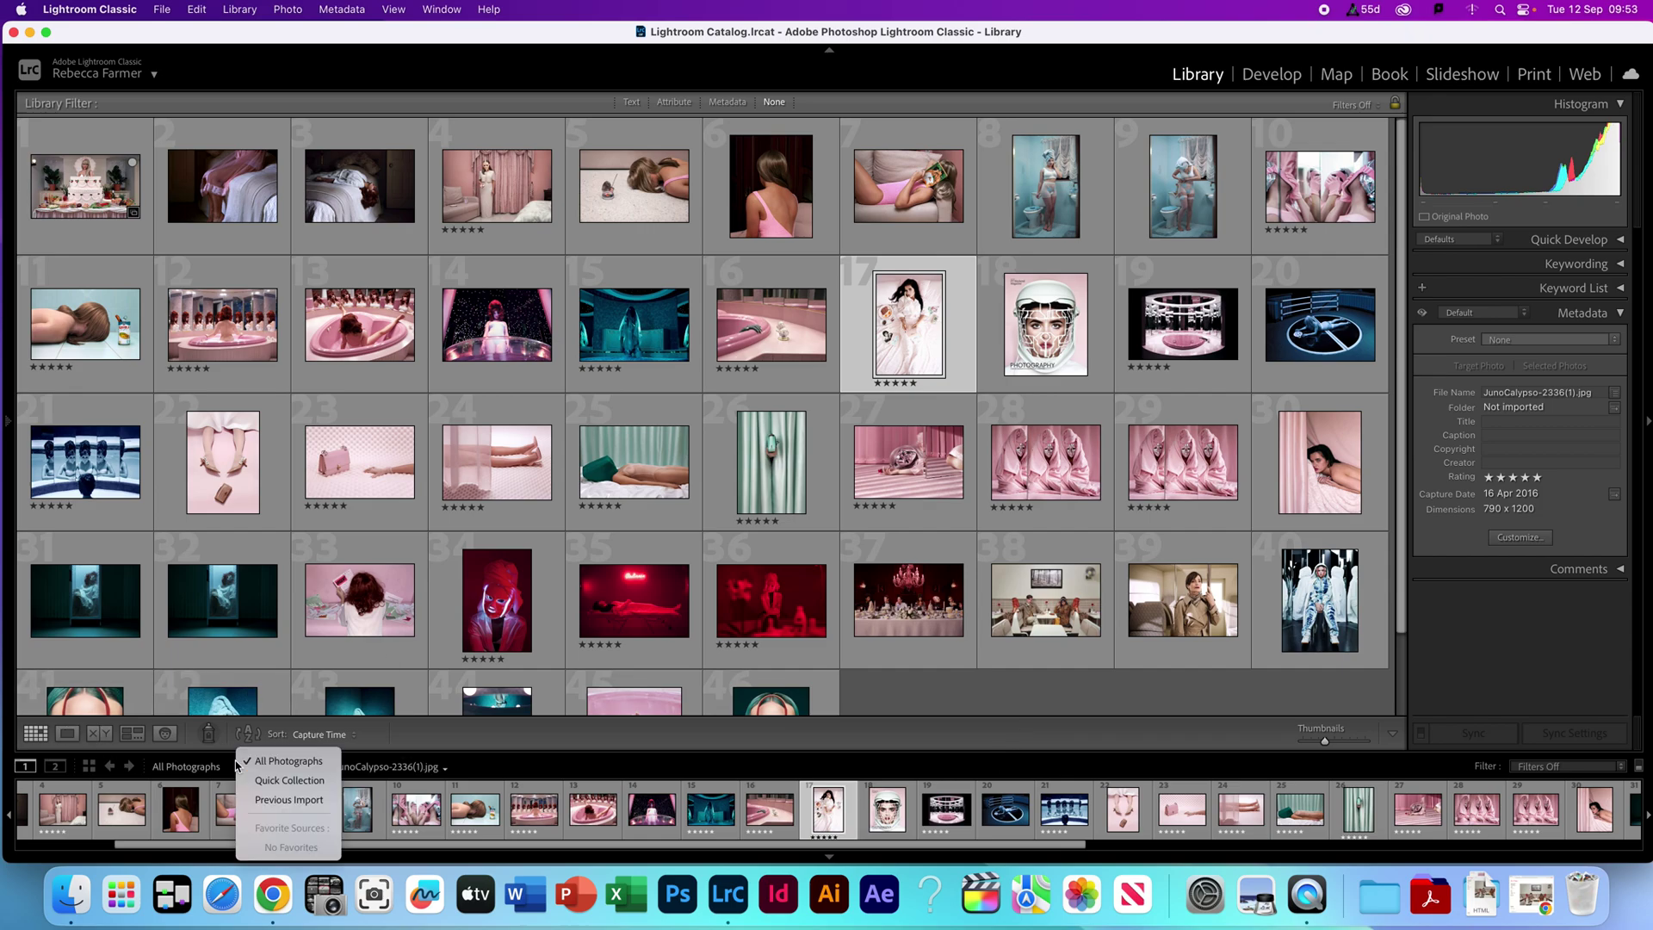
left_click(289, 829)
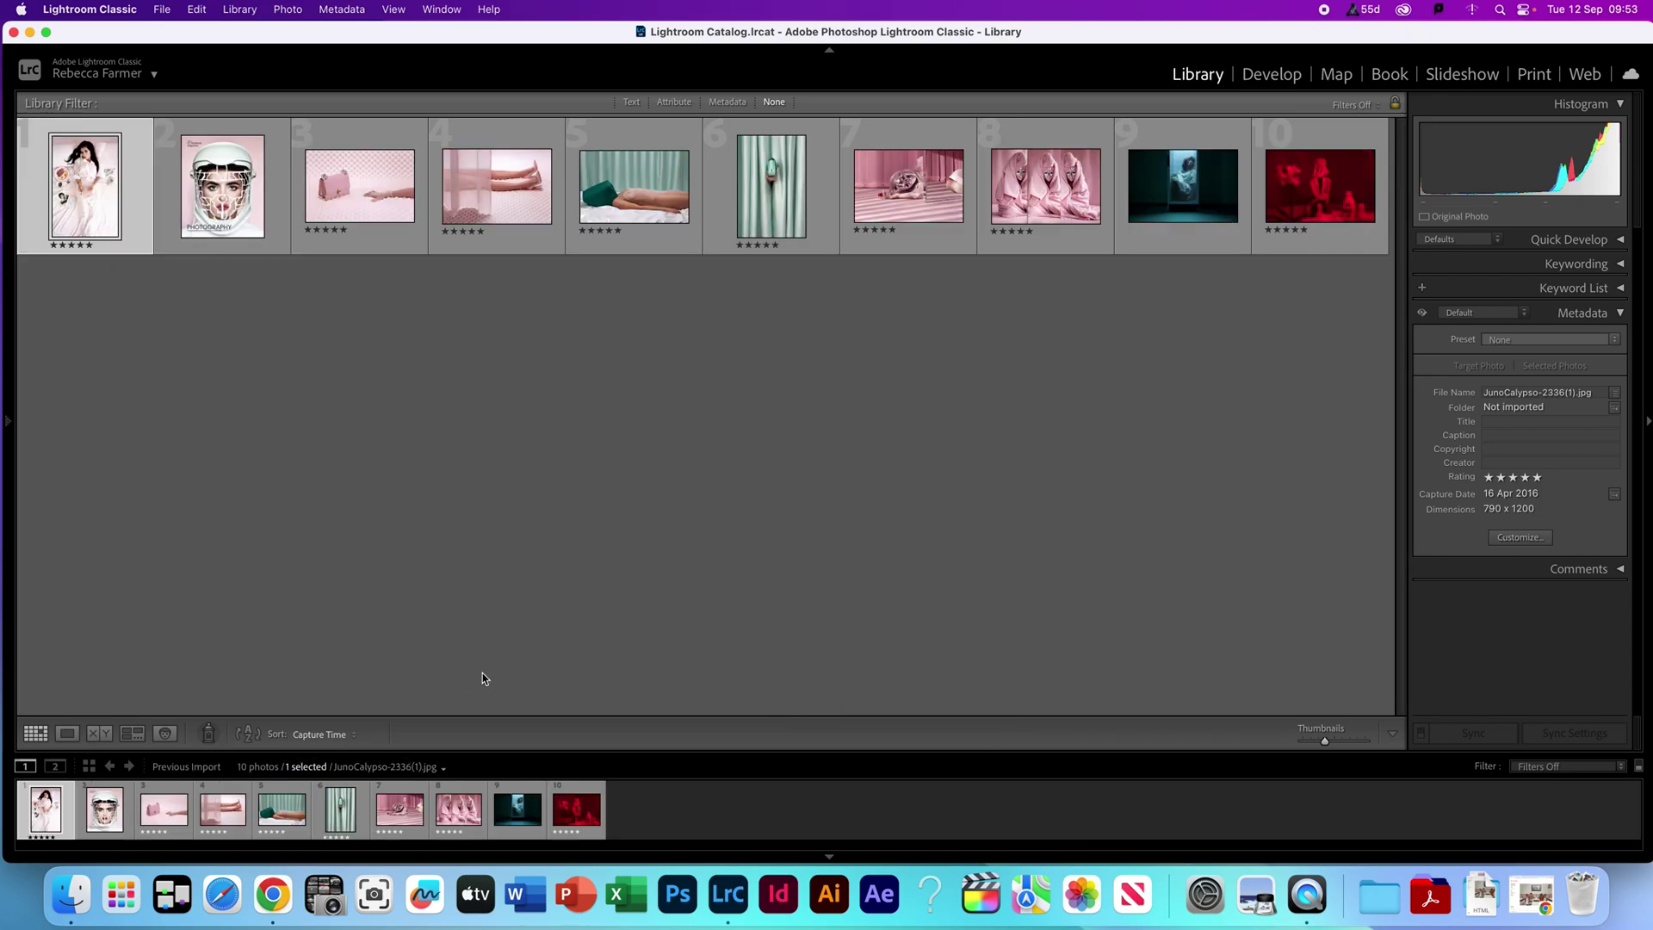
left_click(340, 766)
left_click(388, 759)
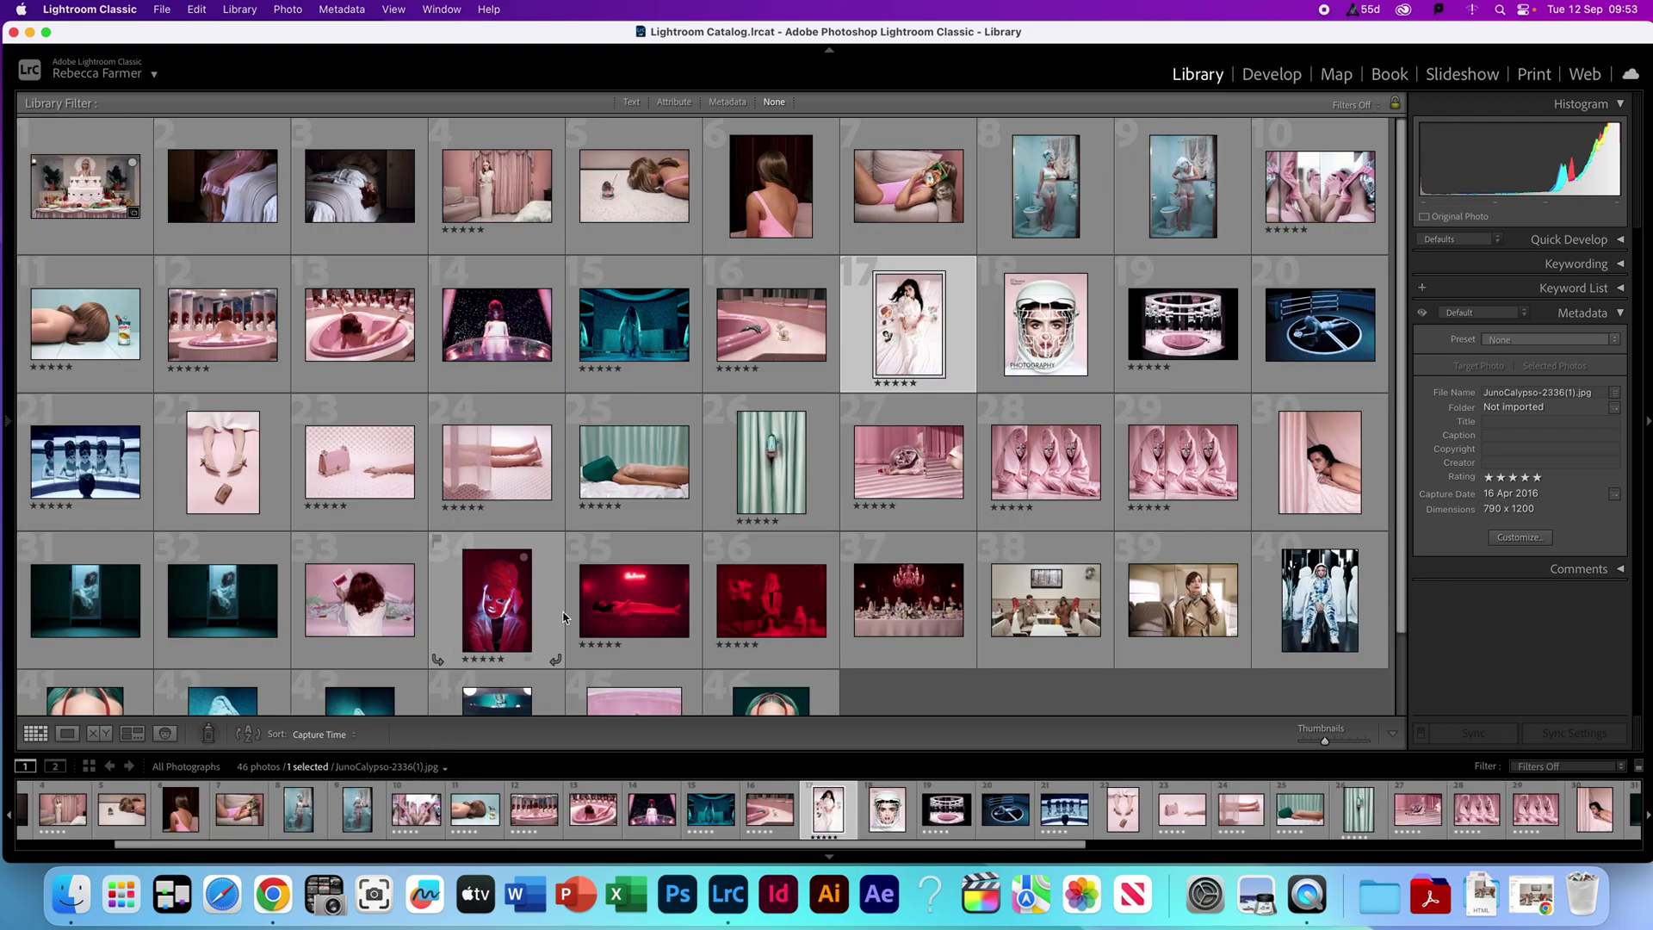
scroll(568, 620, "down", 2)
left_click(969, 656)
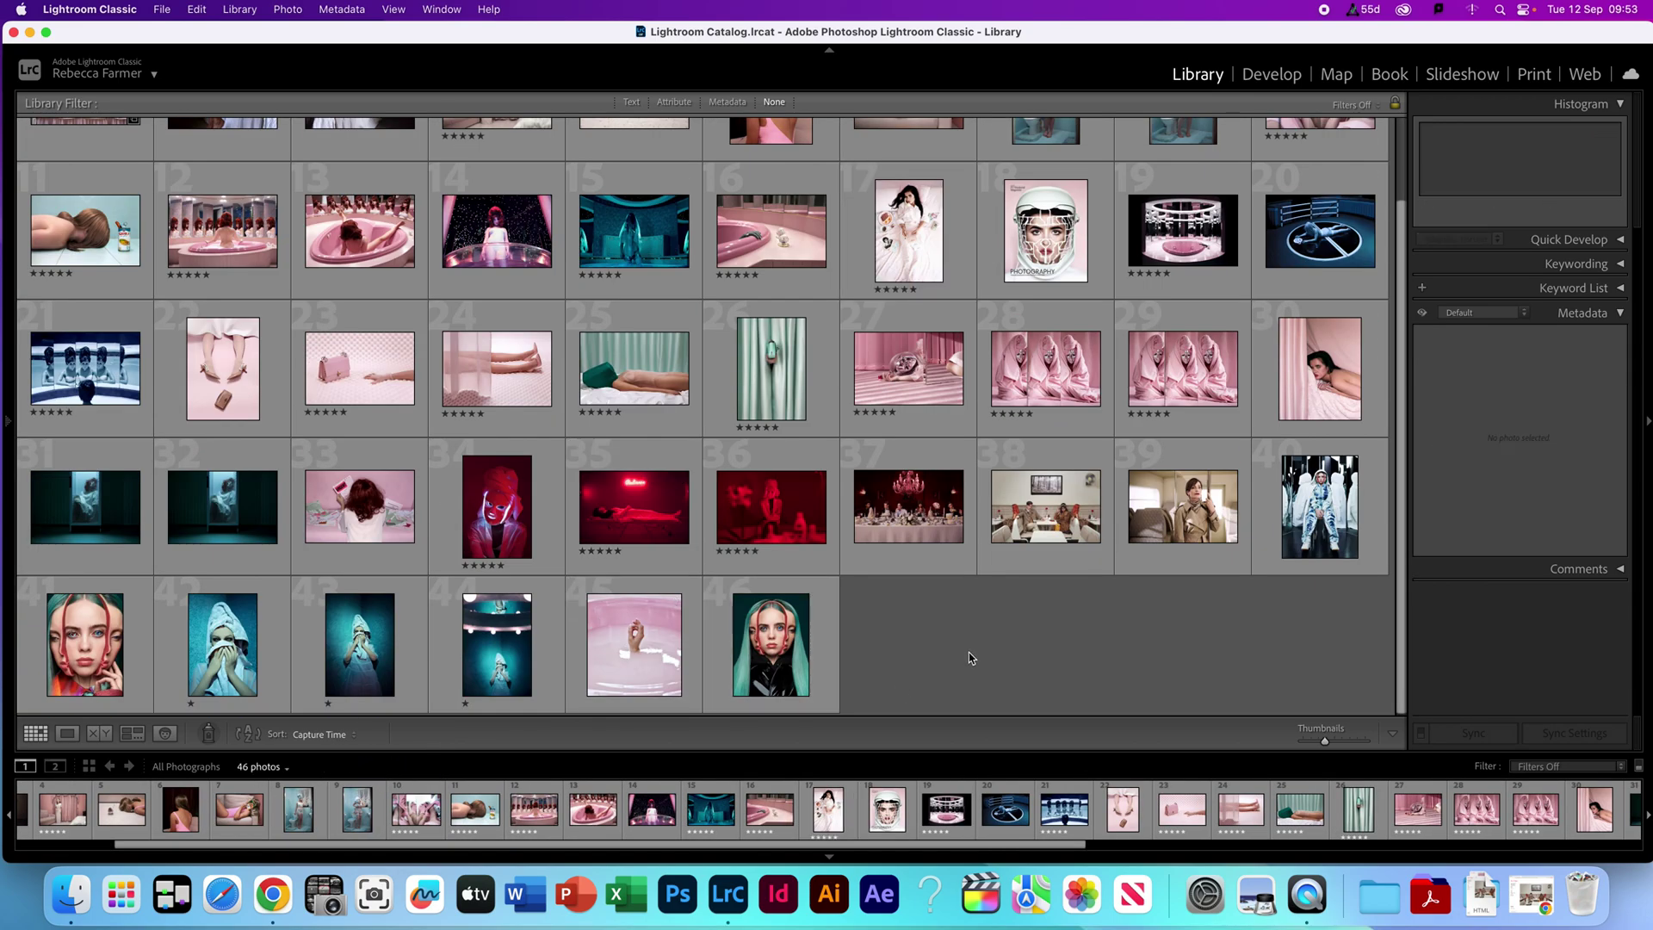
scroll(970, 658, "up", 3)
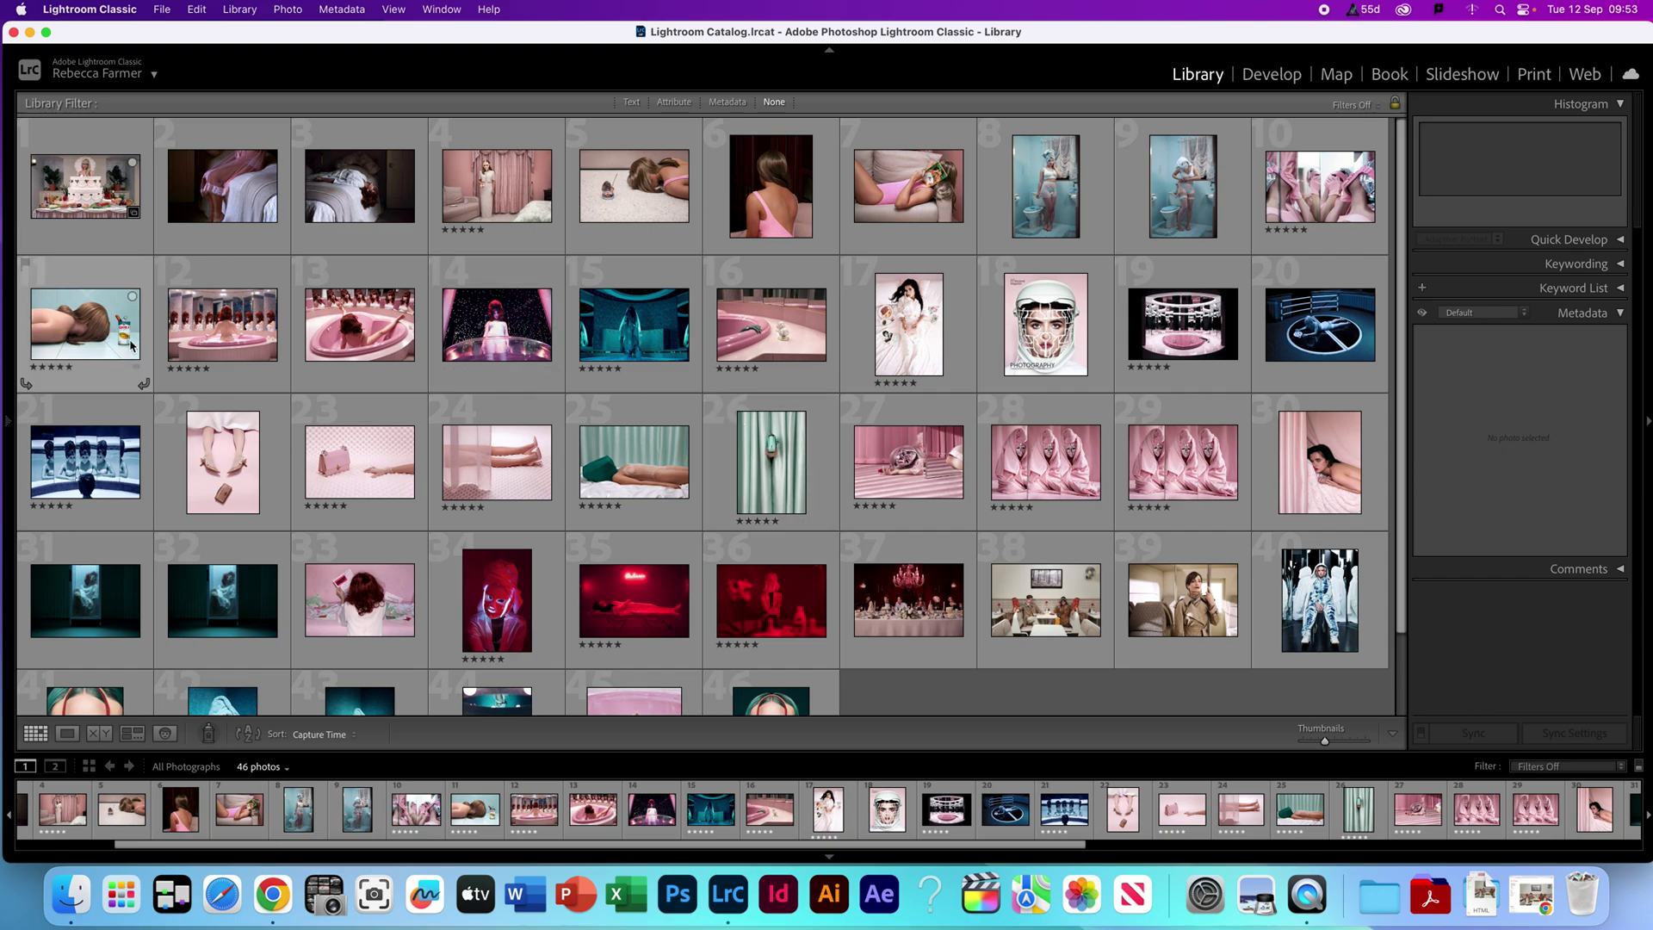
Select Popcorn_Venus_2012, select all 46 photos, then deselect them.
left_click(134, 214)
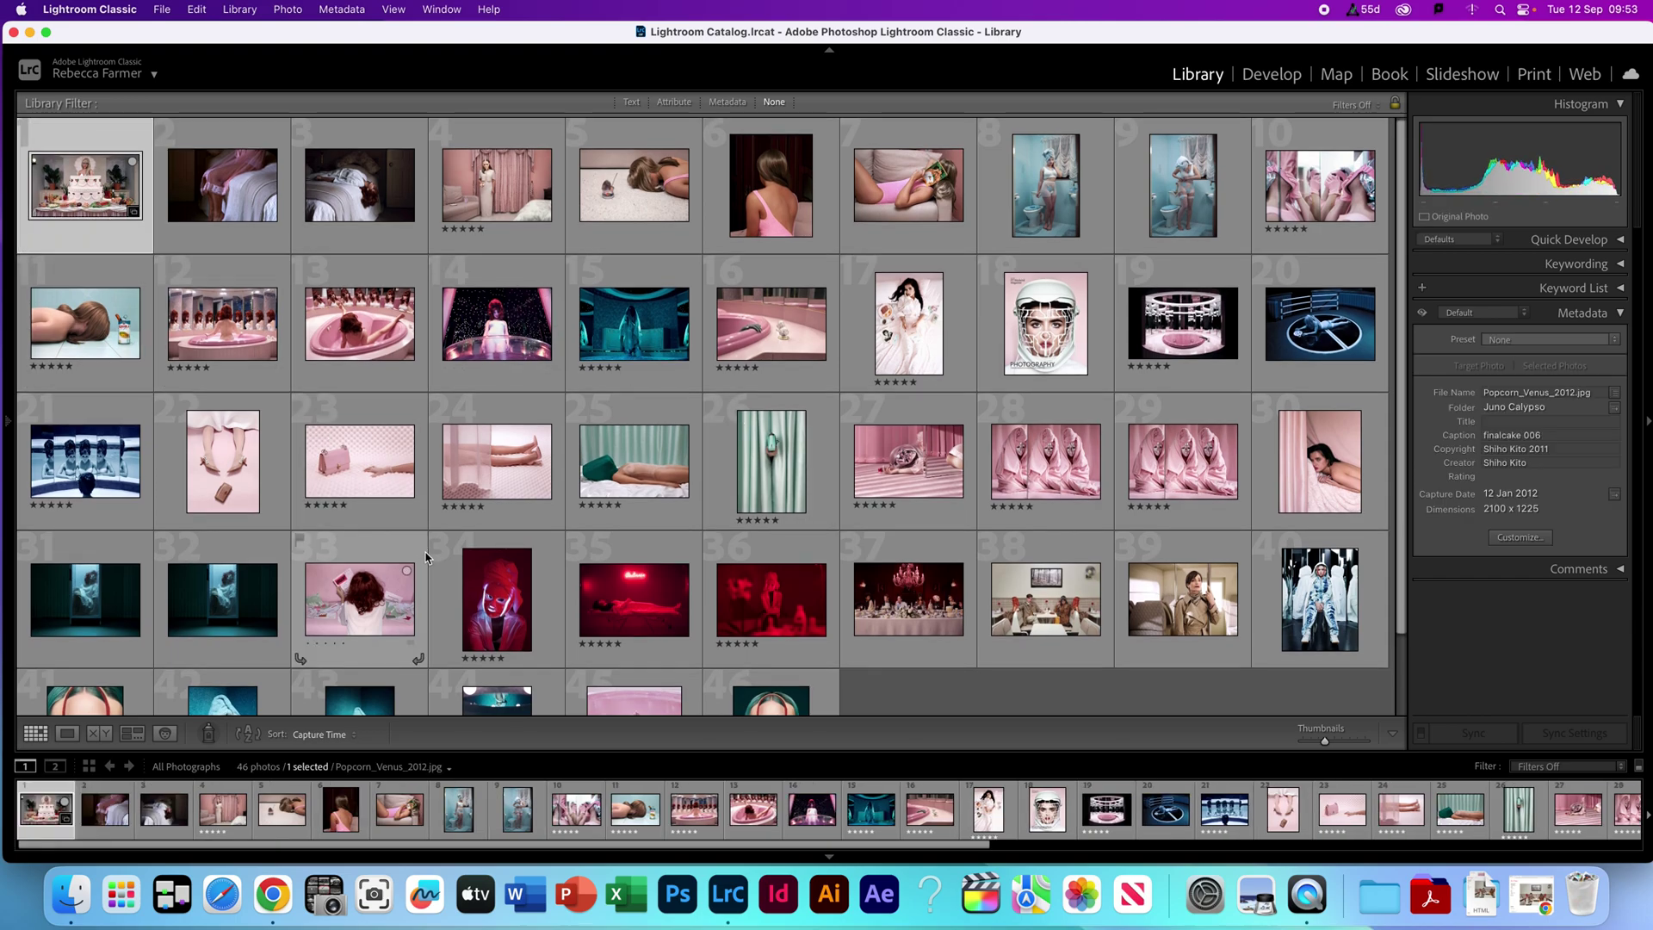
scroll(426, 557, "down", 1)
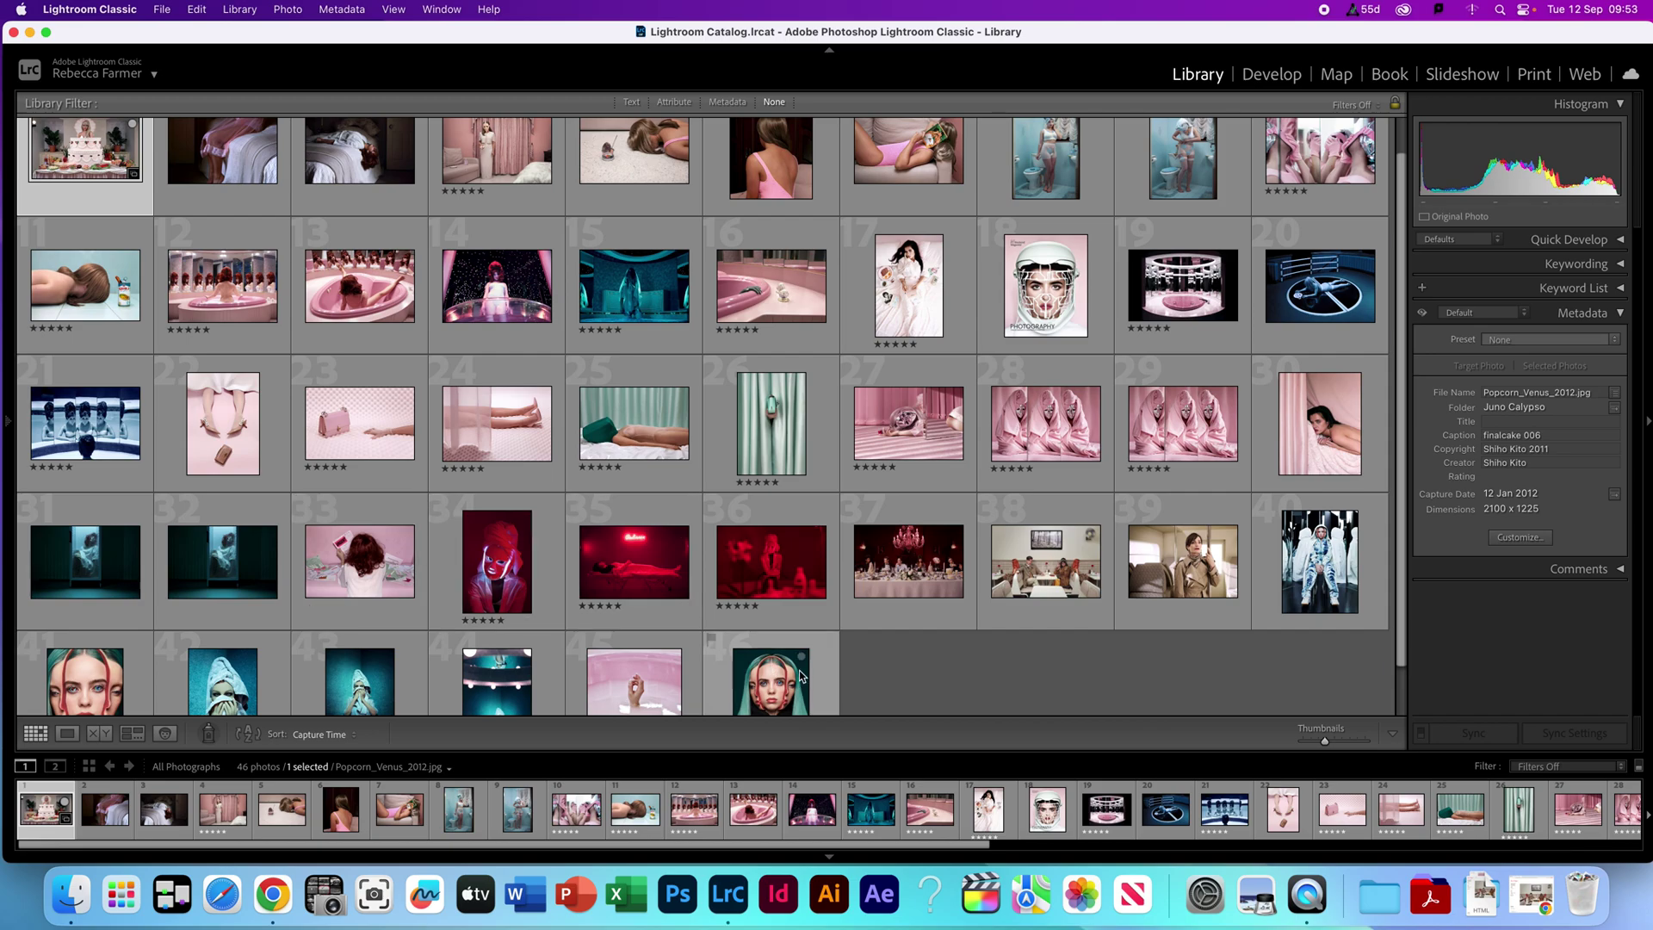
key("super+a")
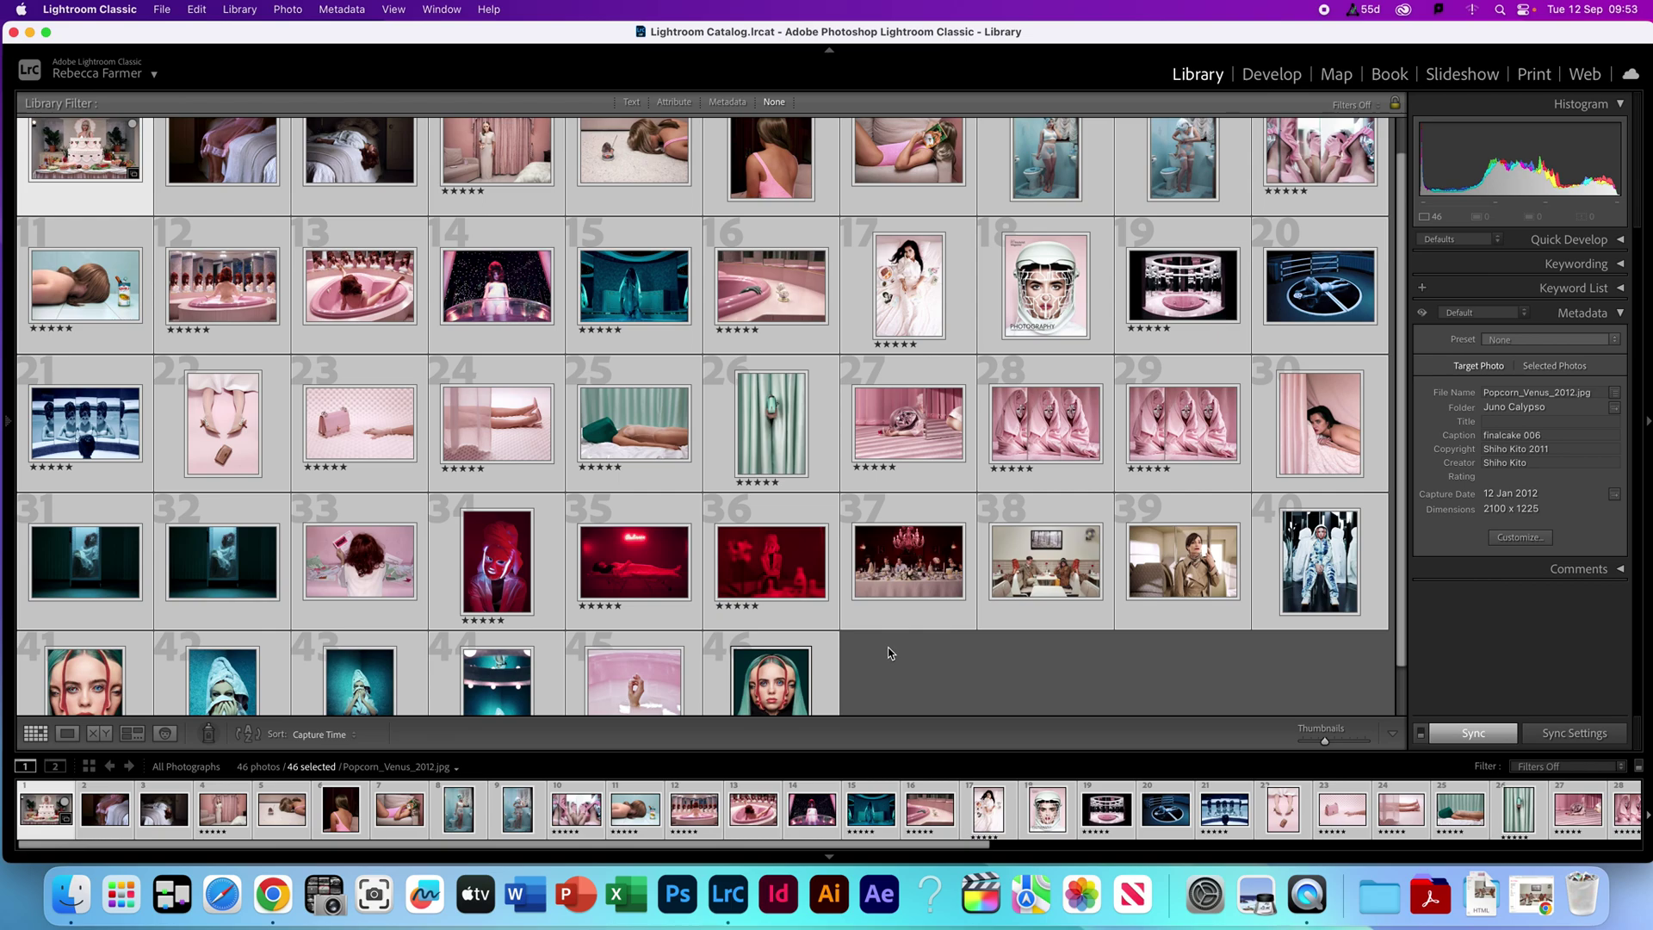
key("super+d")
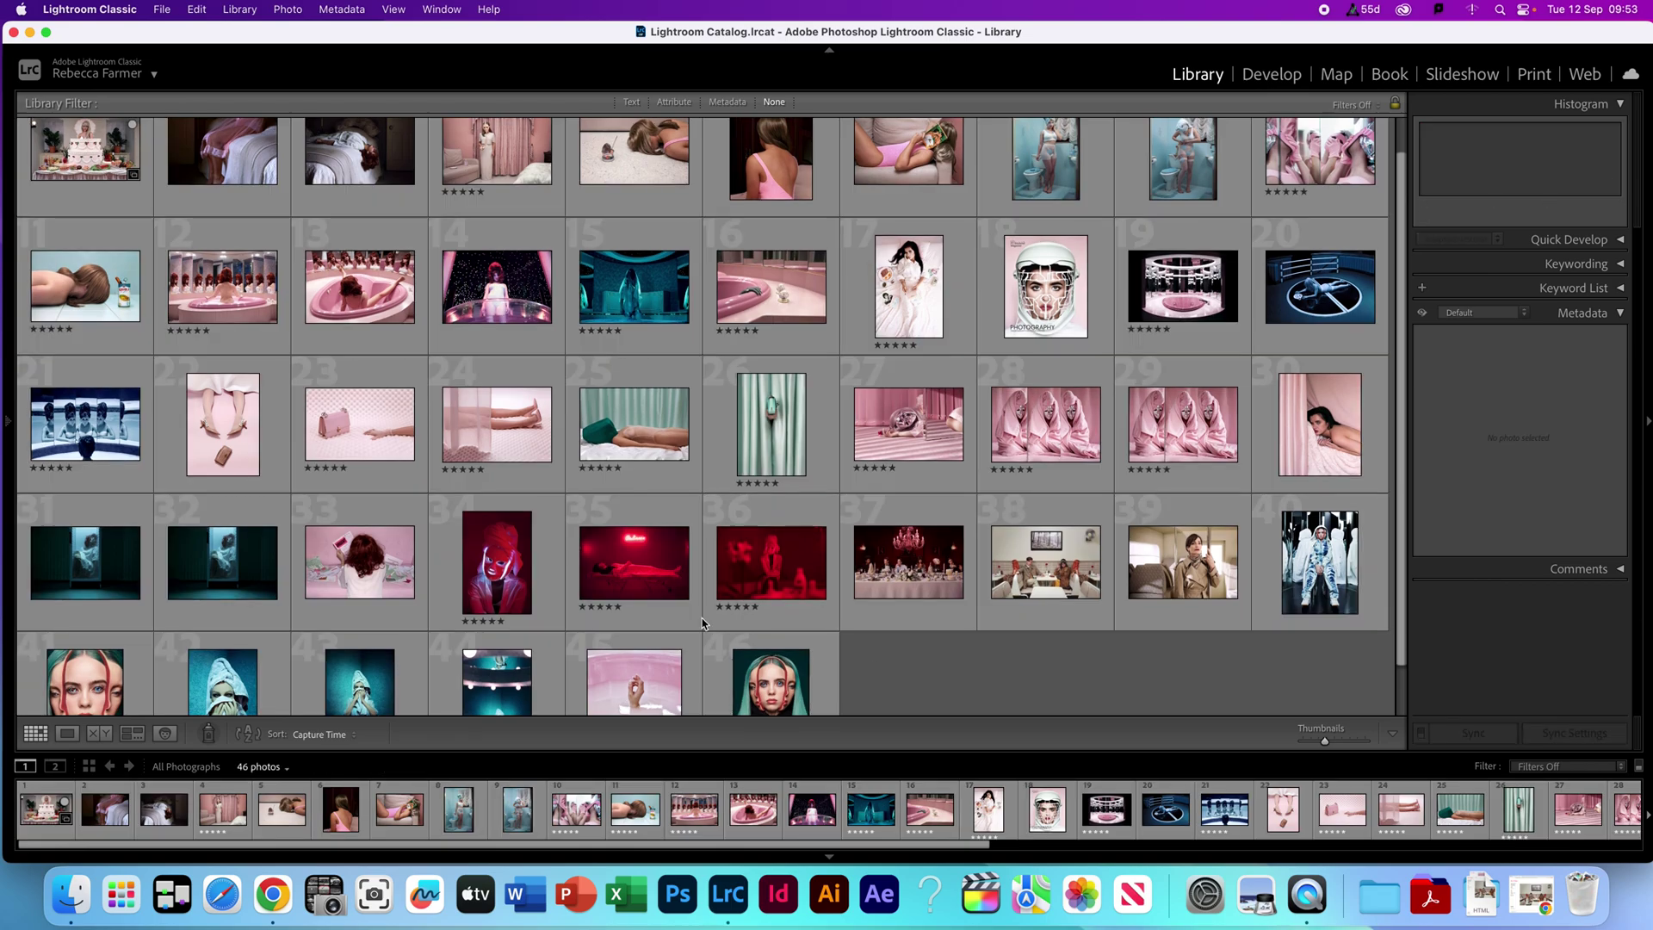
scroll(890, 653, "up", 1)
Select the first photo plus photos 13, 15 and 17, then clear the selection.
left_click(121, 234)
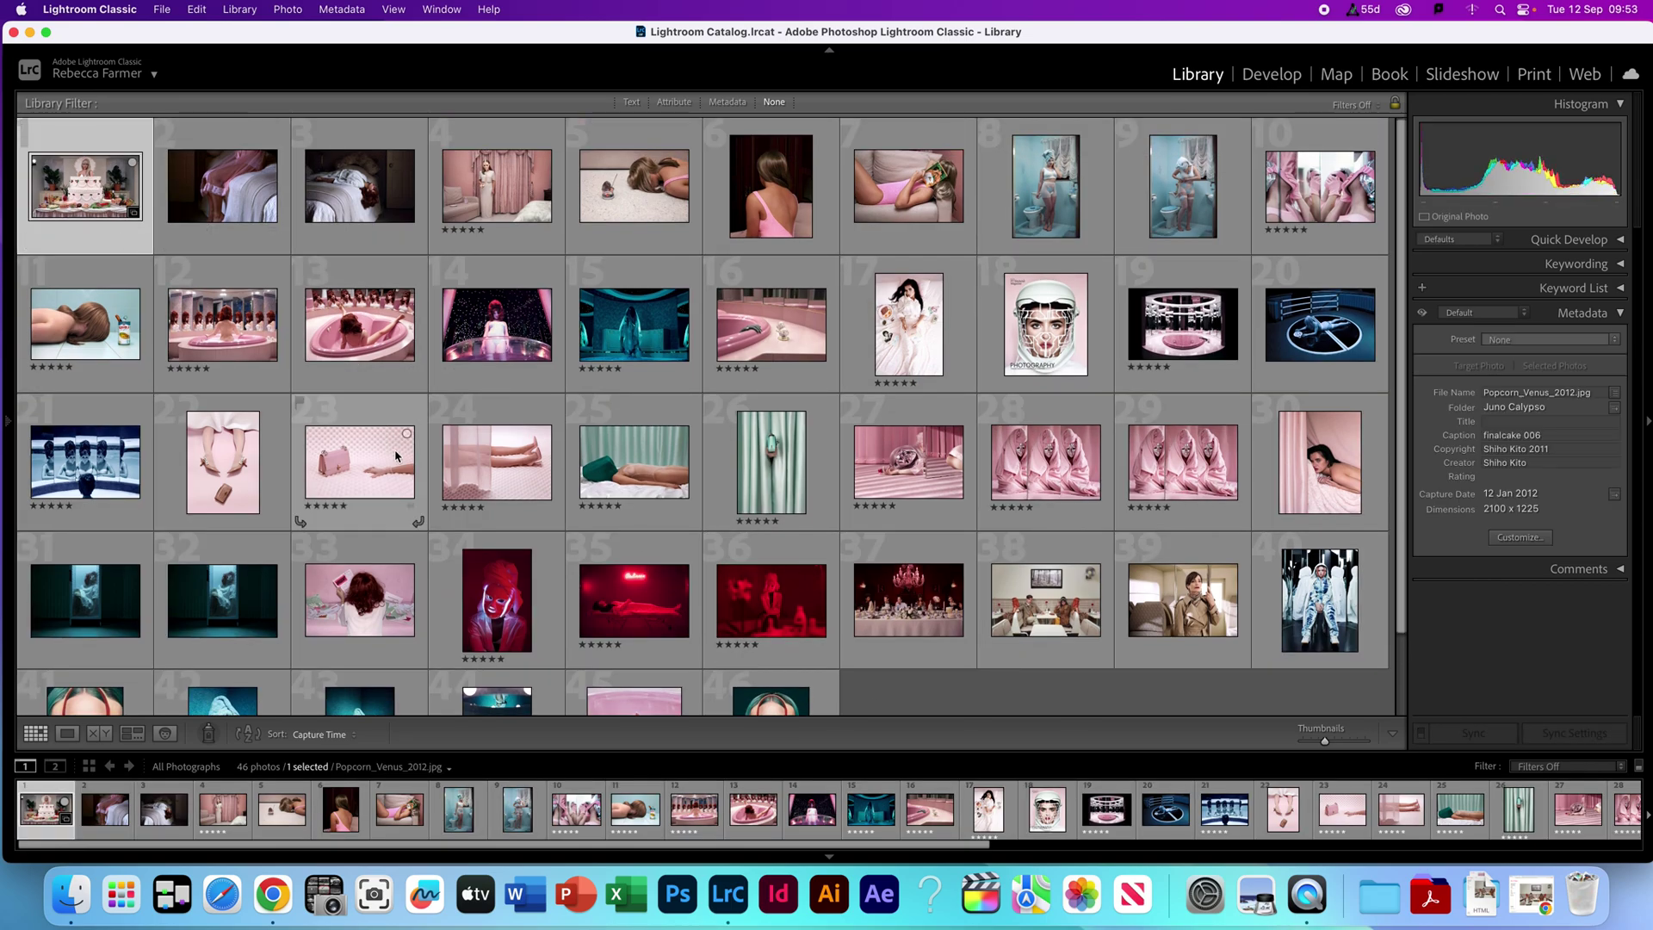
right_click(355, 274)
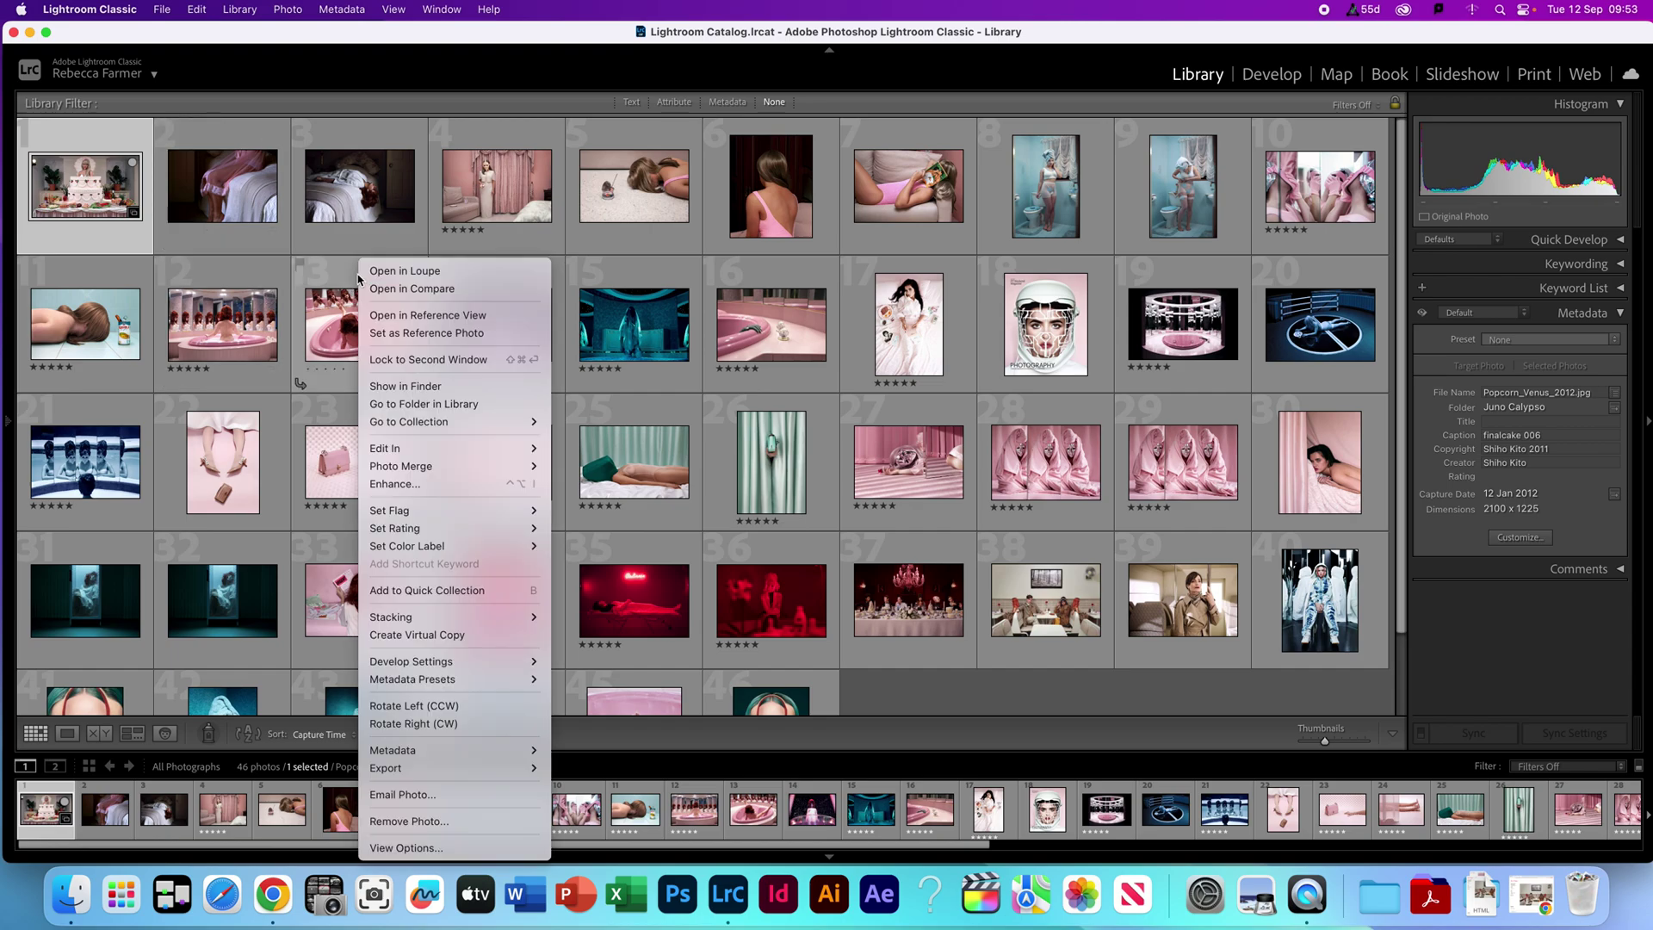
left_click(343, 277)
left_click(343, 277, "super")
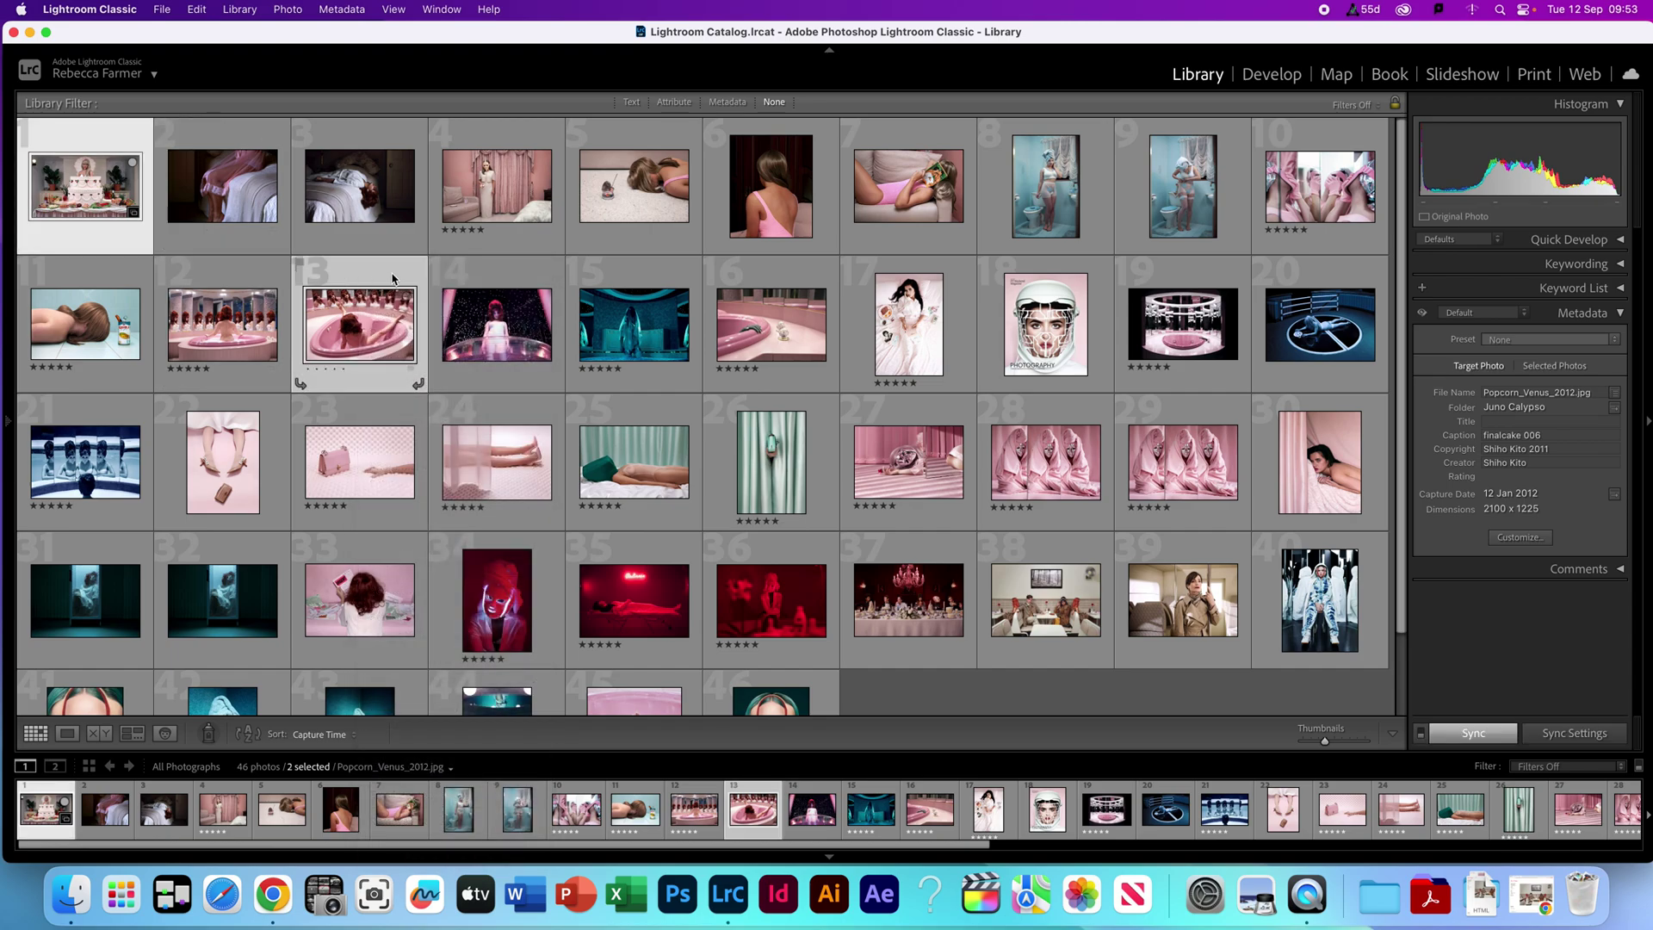
left_click(620, 282, "super")
left_click(896, 277, "super")
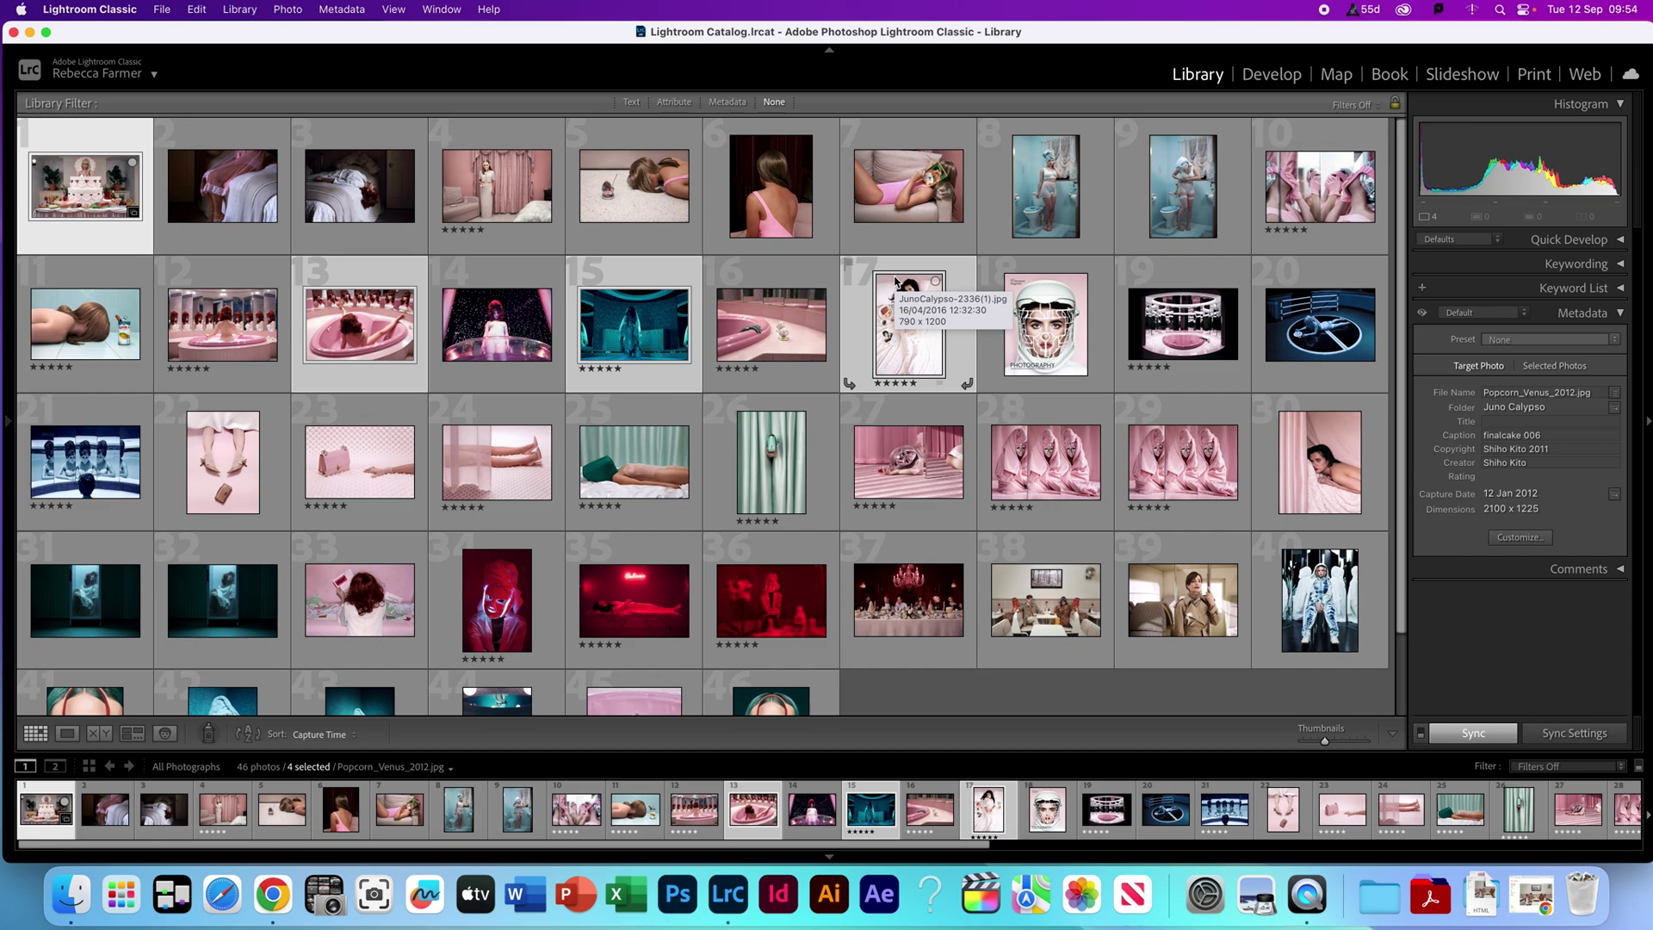
left_click(991, 691)
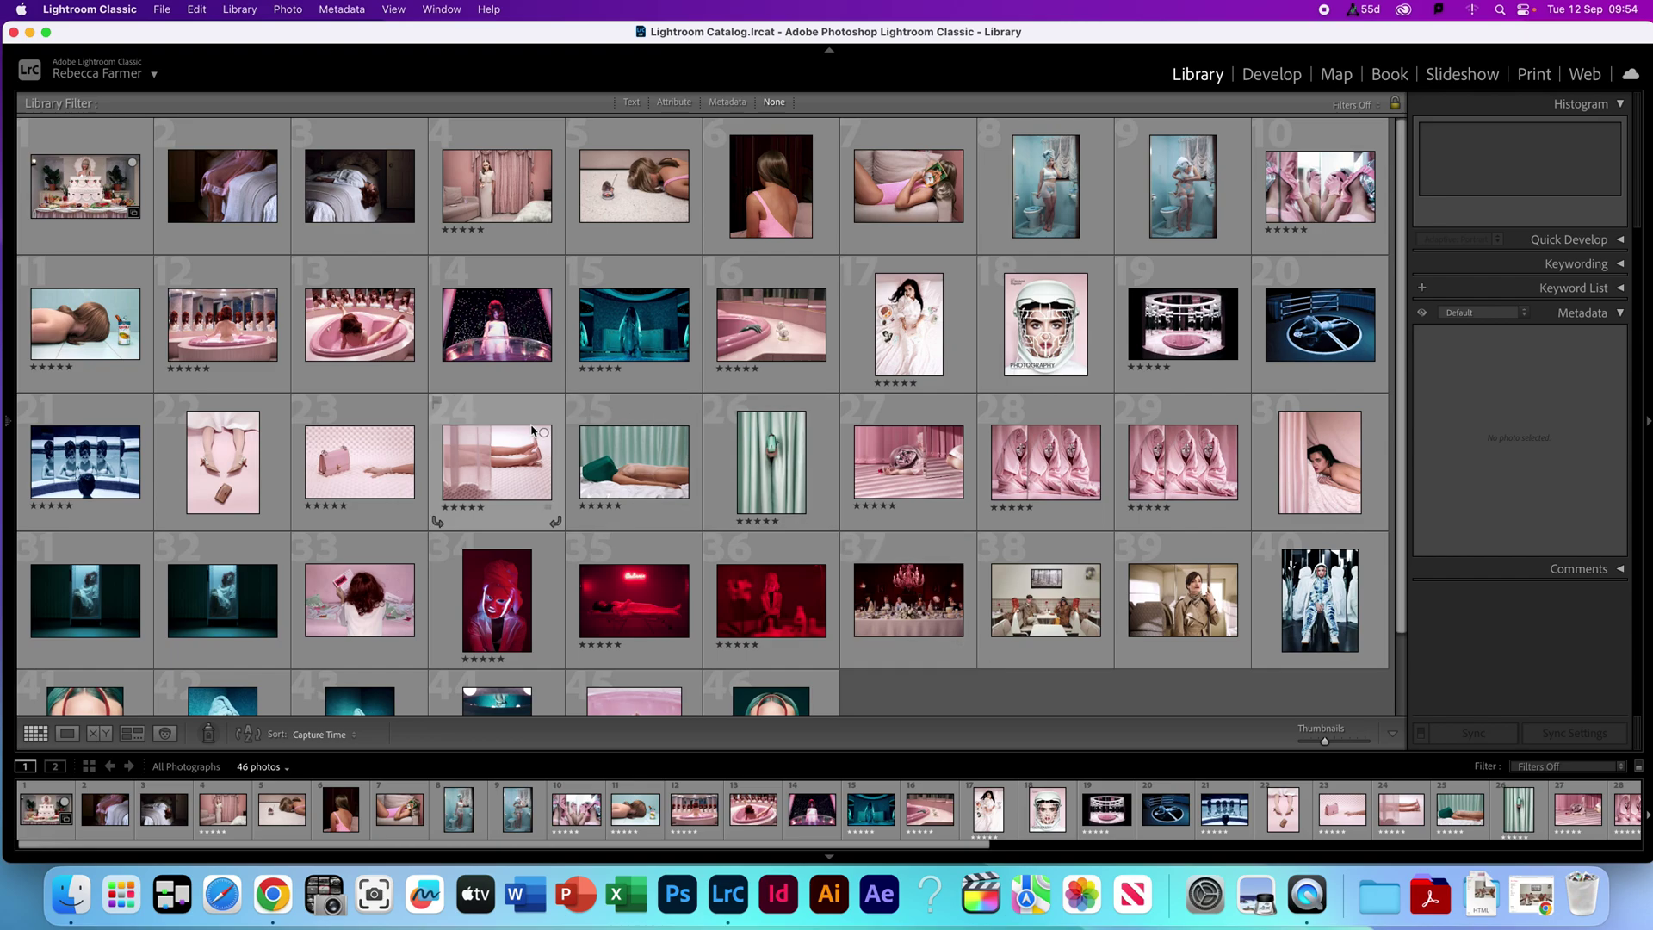
Select Popcorn_Venus_2012, then all 46 photos in the library.
scroll(542, 469, "down", 2)
scroll(344, 361, "up", 2)
left_click(89, 243)
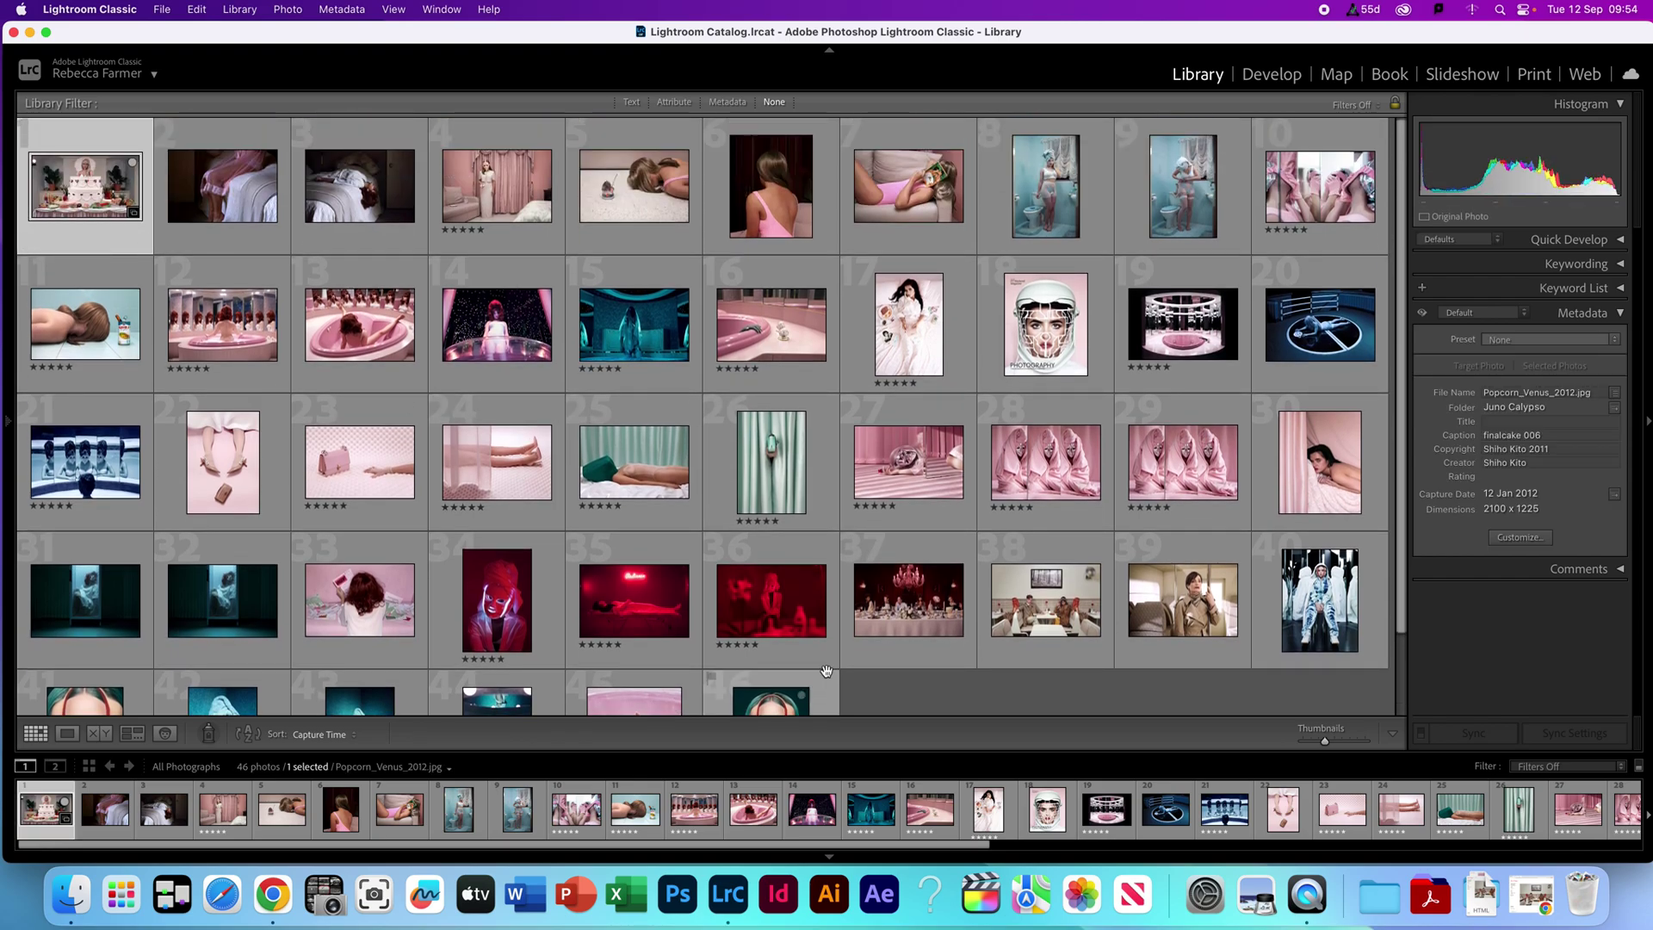
key("super+a")
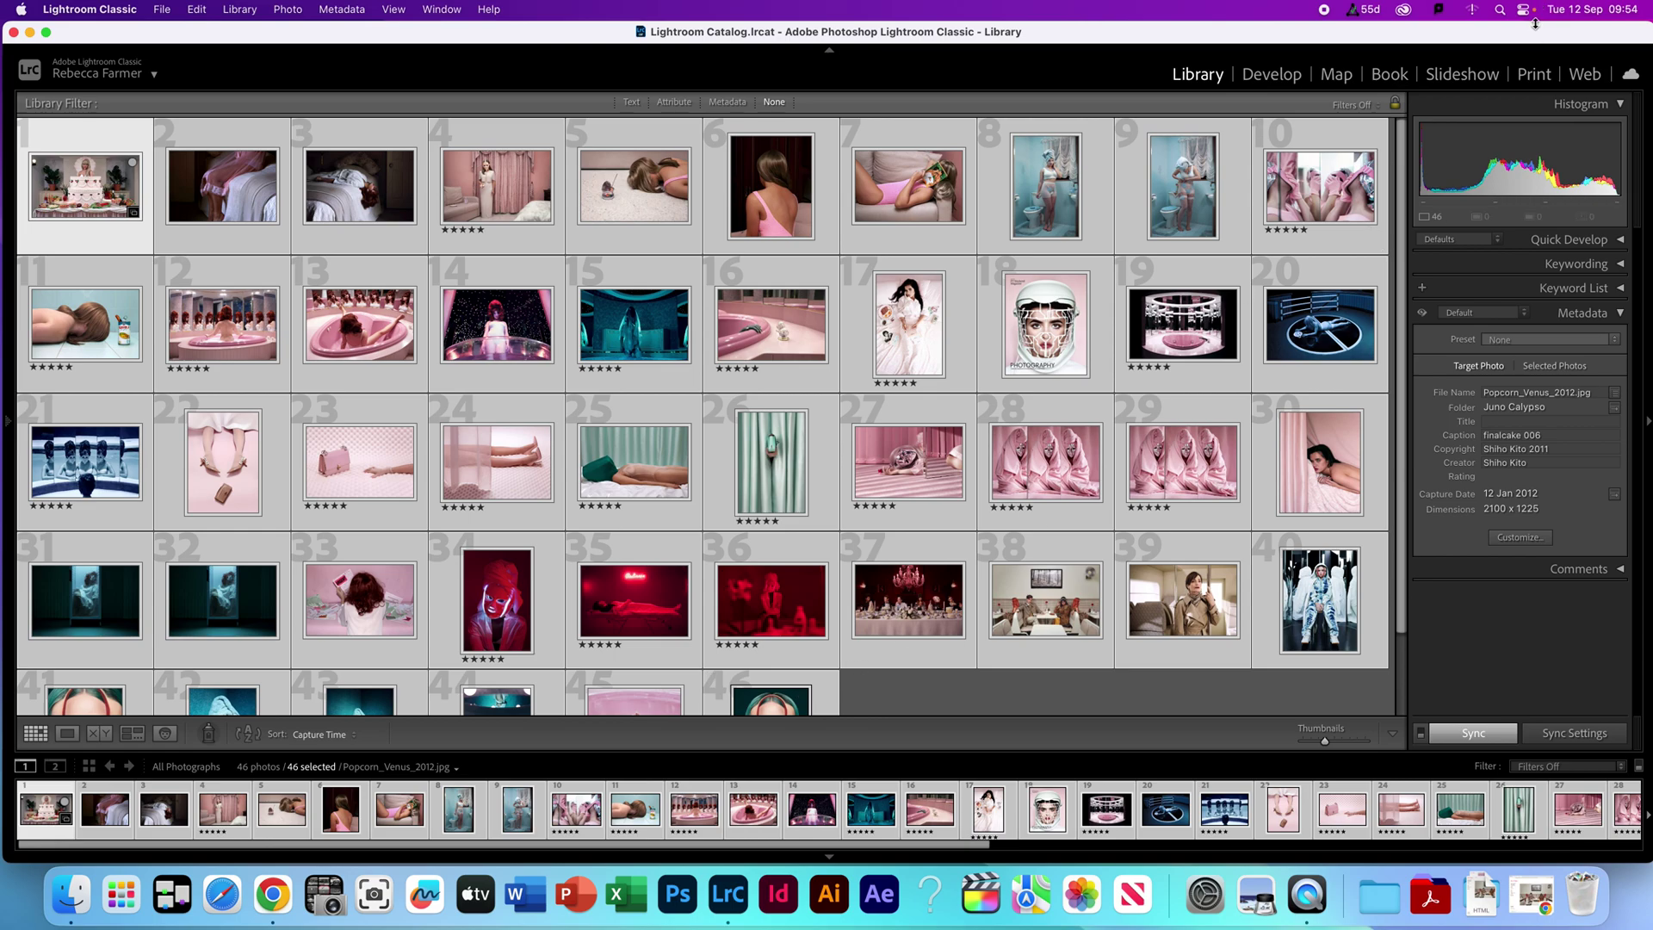
Switch to the Print module and select all 46 photos in the filmstrip, Page 1 of 46.
left_click(1533, 75)
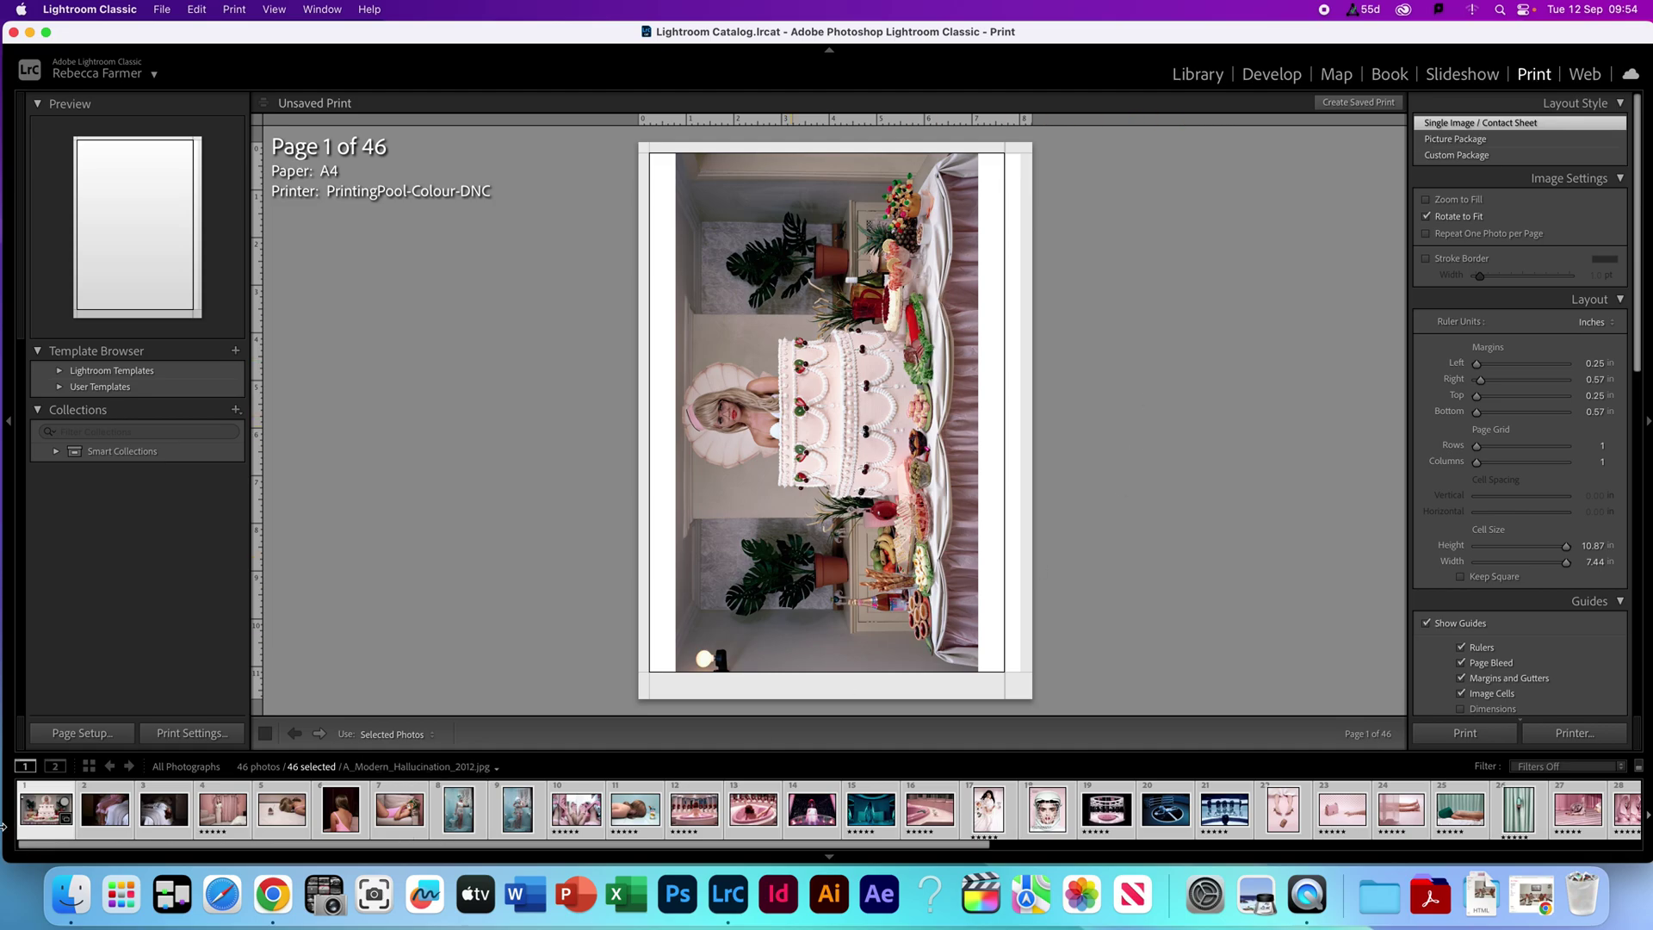
left_click_drag(230, 847, 112, 845)
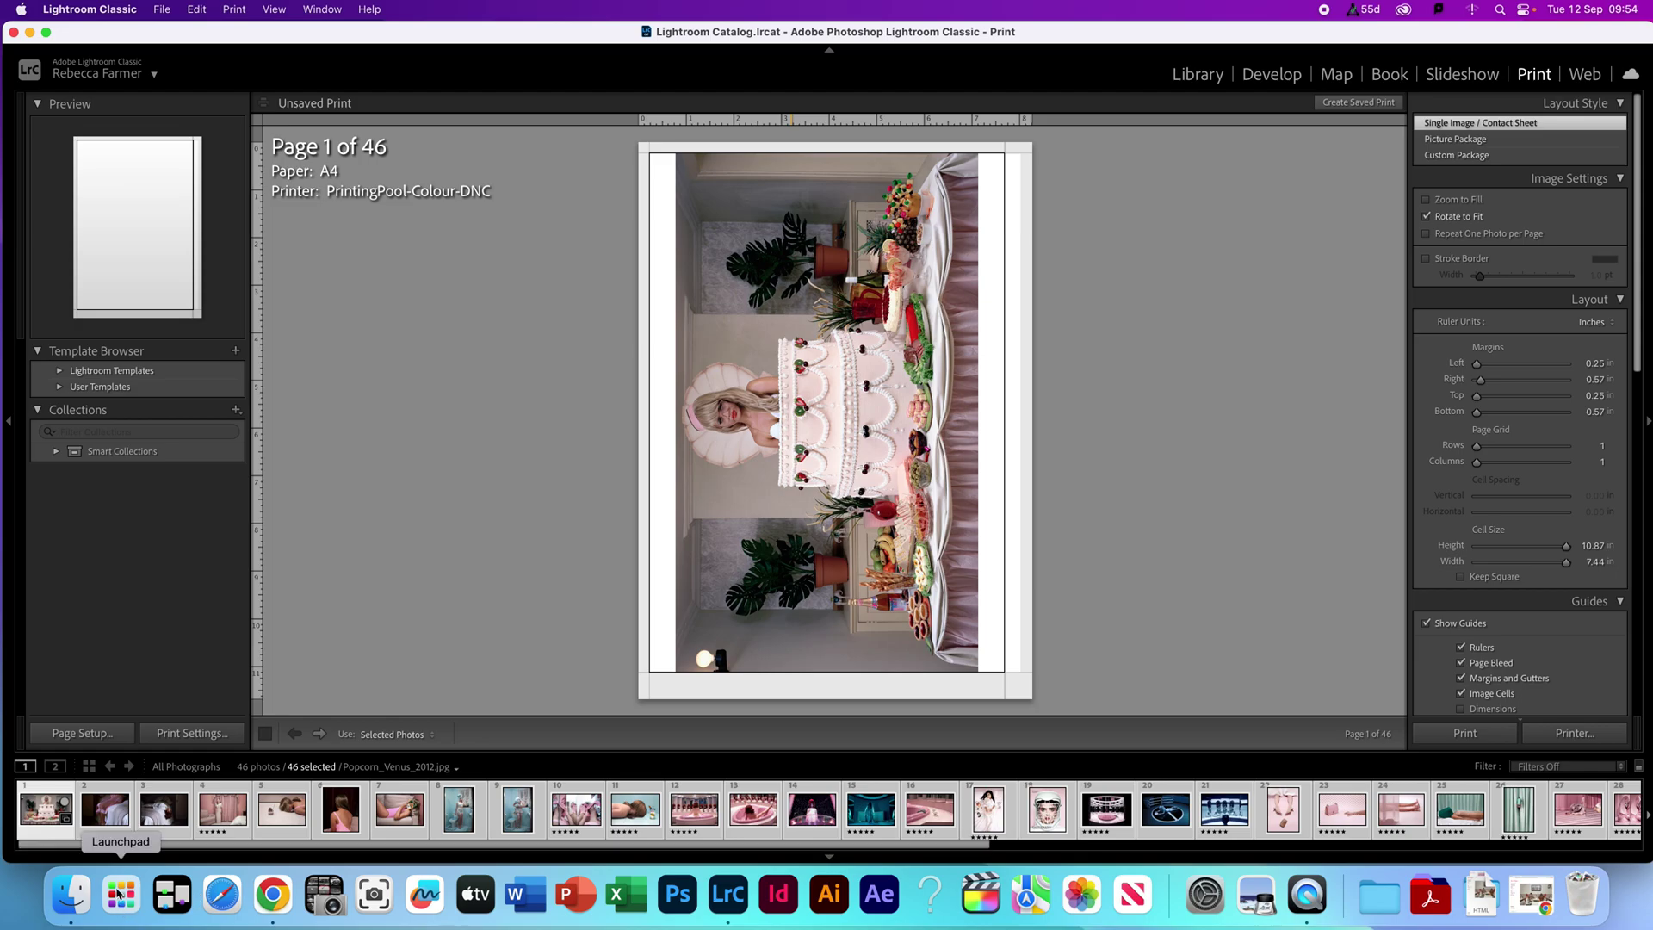
left_click(48, 814)
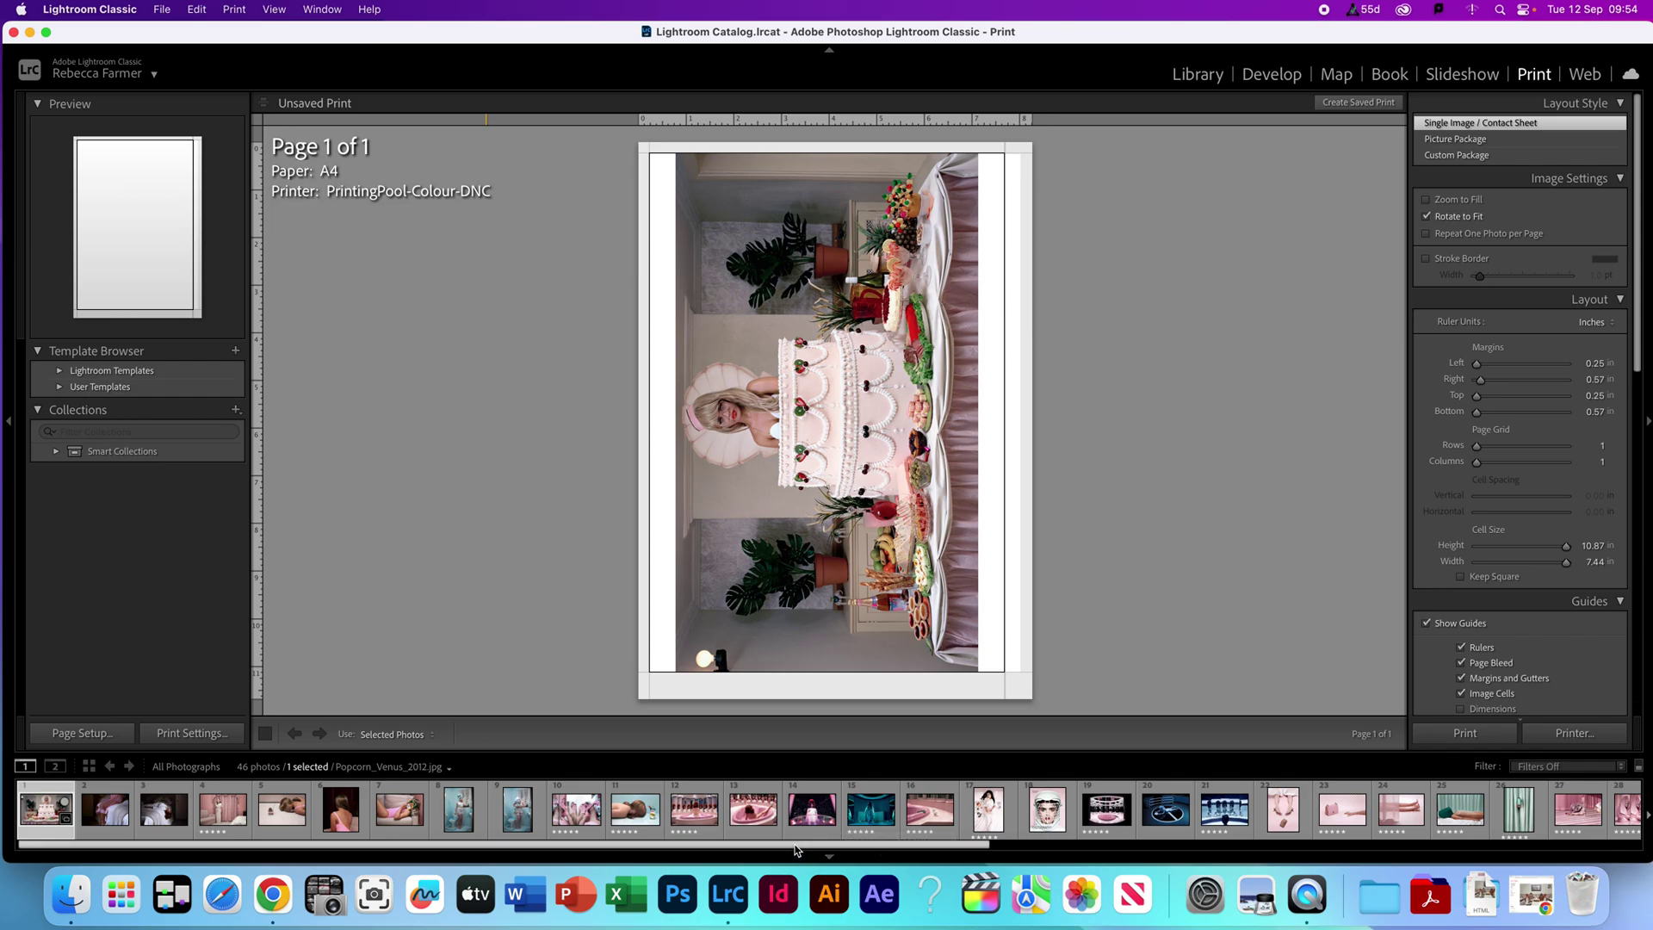
left_click_drag(795, 850, 1455, 872)
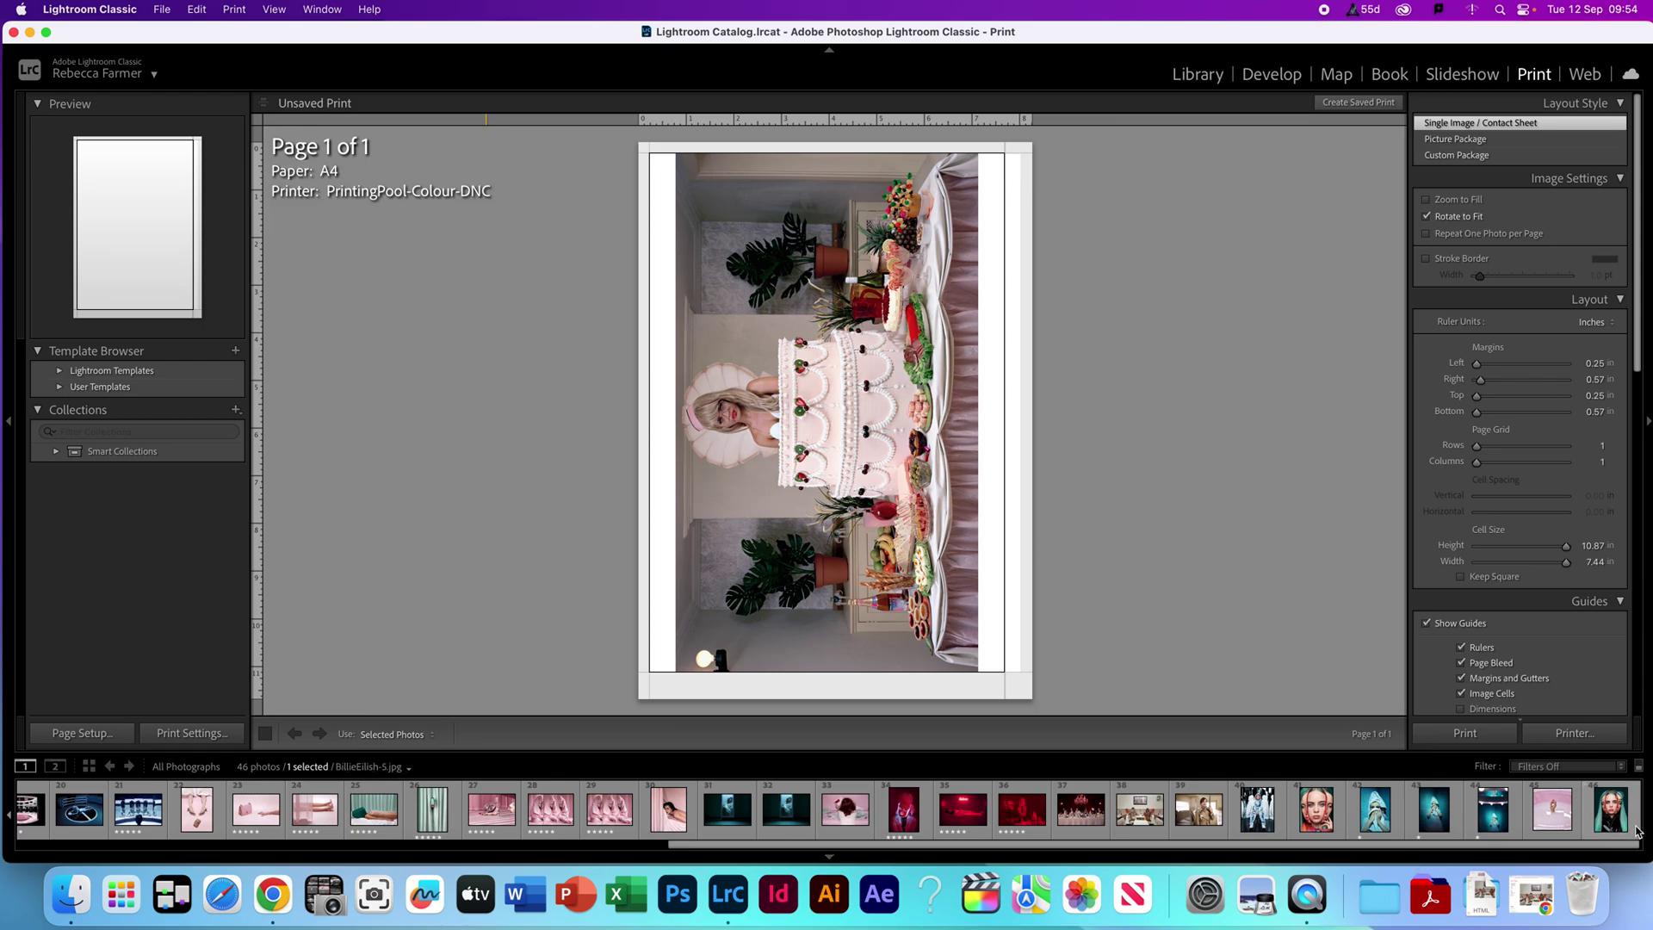
key("super+a")
left_click_drag(1340, 847, 645, 534)
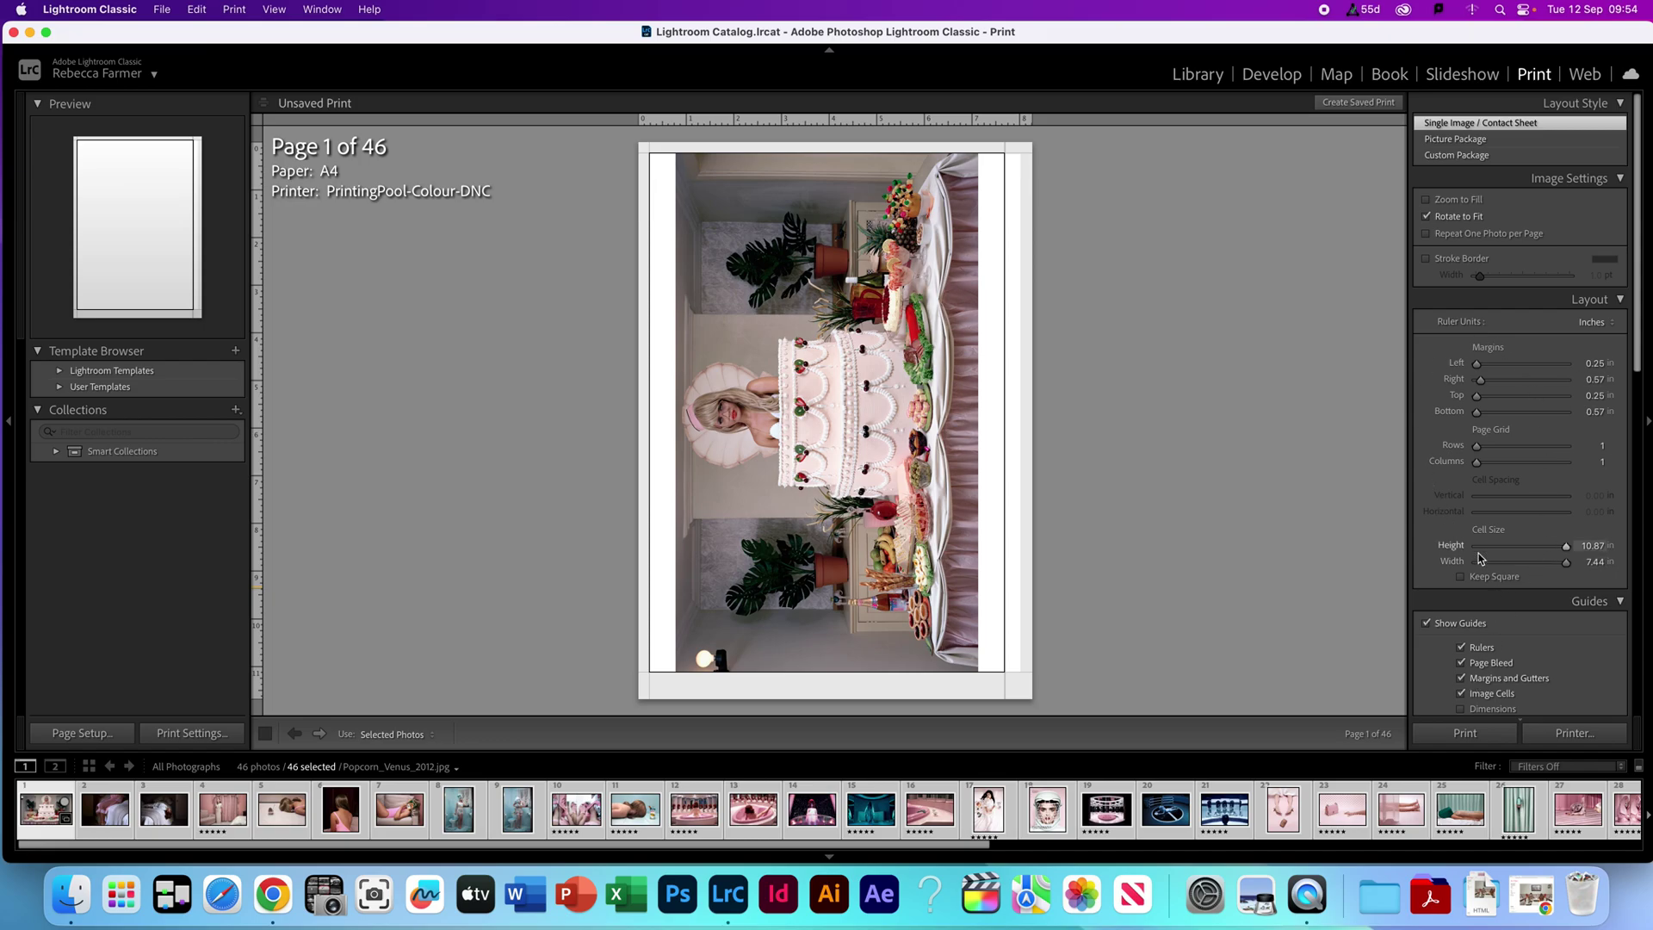
Set the page grid to 3 rows by 3 columns with 0.36 in vertical cell spacing.
left_click(1482, 446)
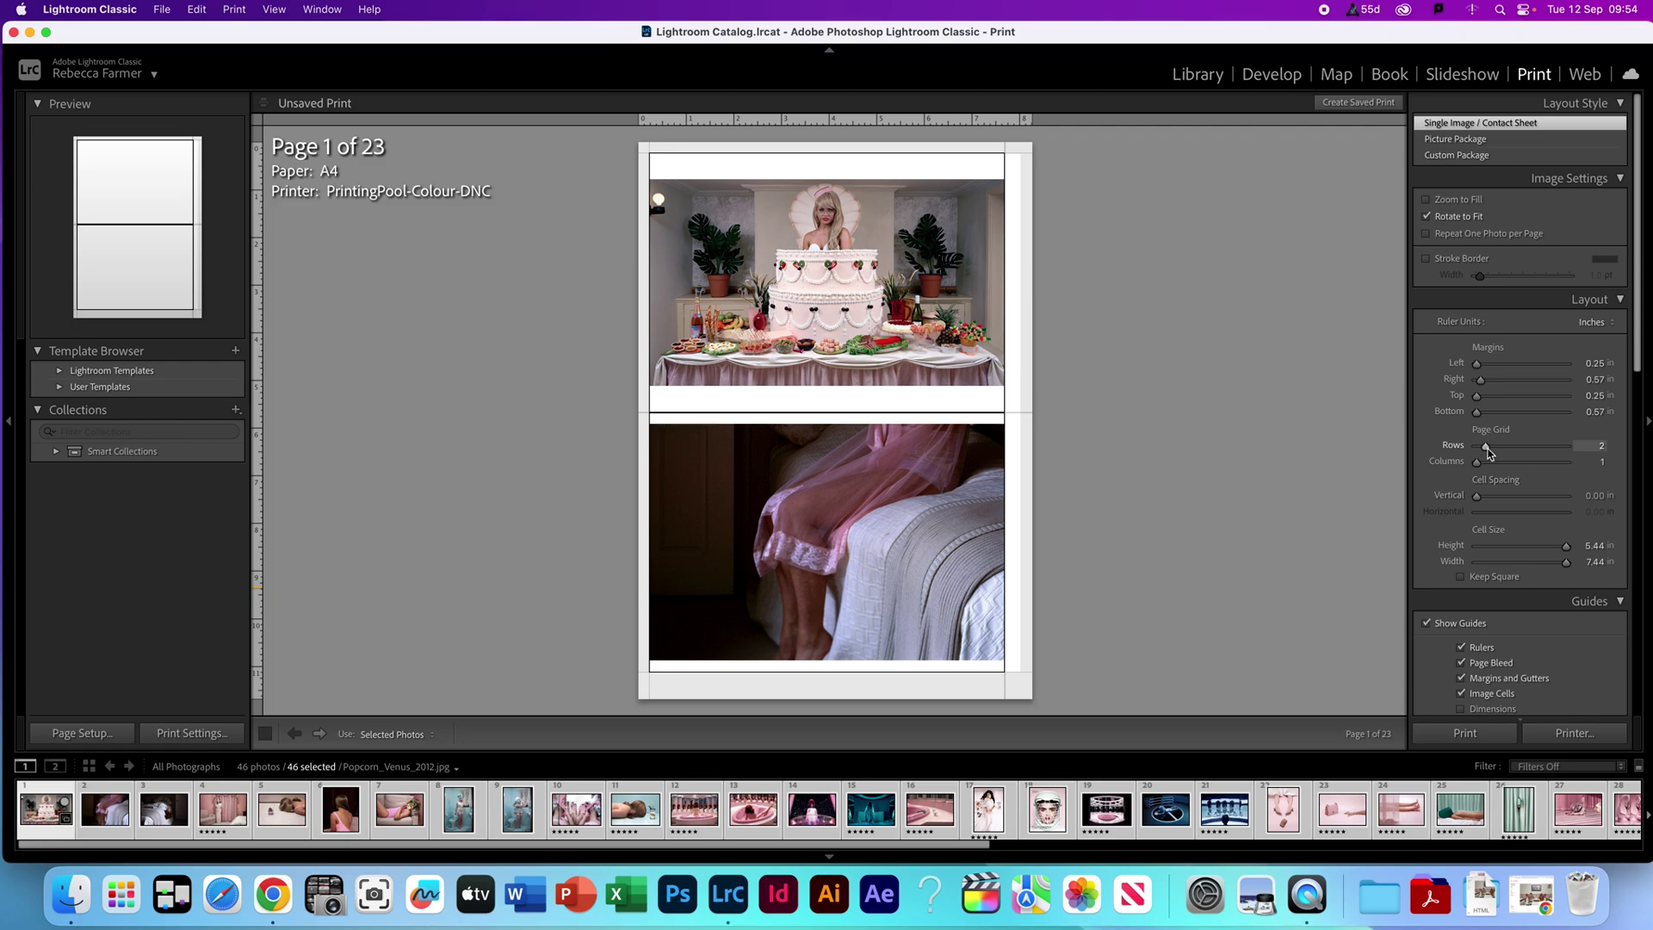
left_click(1487, 447)
left_click_drag(1479, 462, 1492, 467)
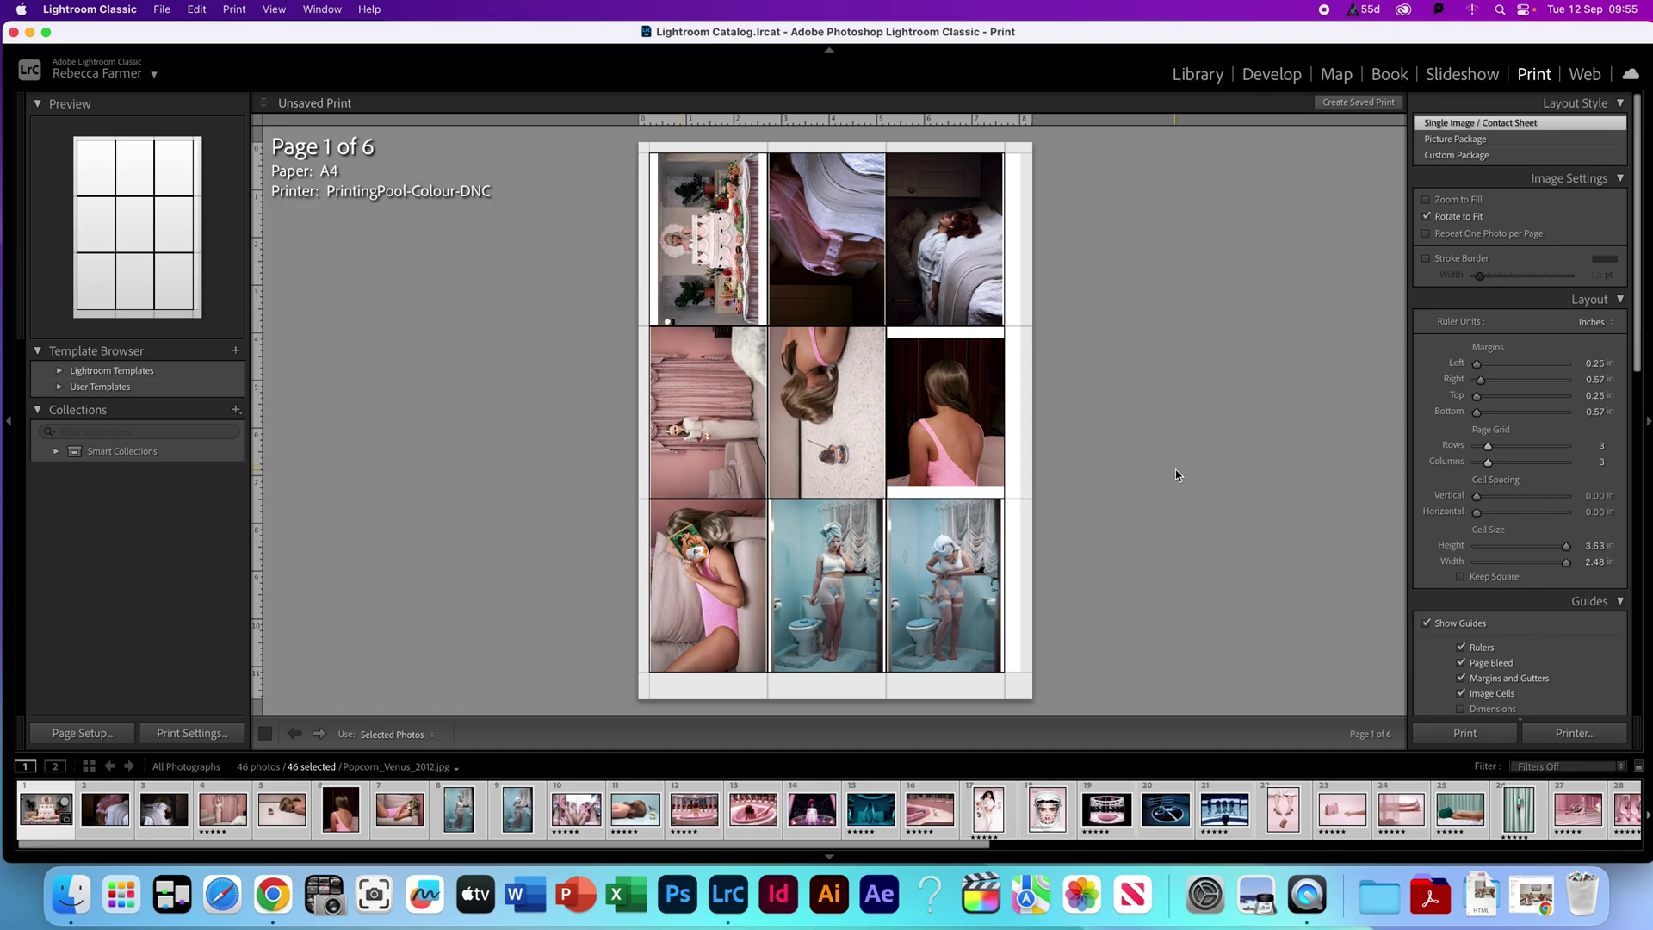
left_click_drag(1476, 497, 1485, 515)
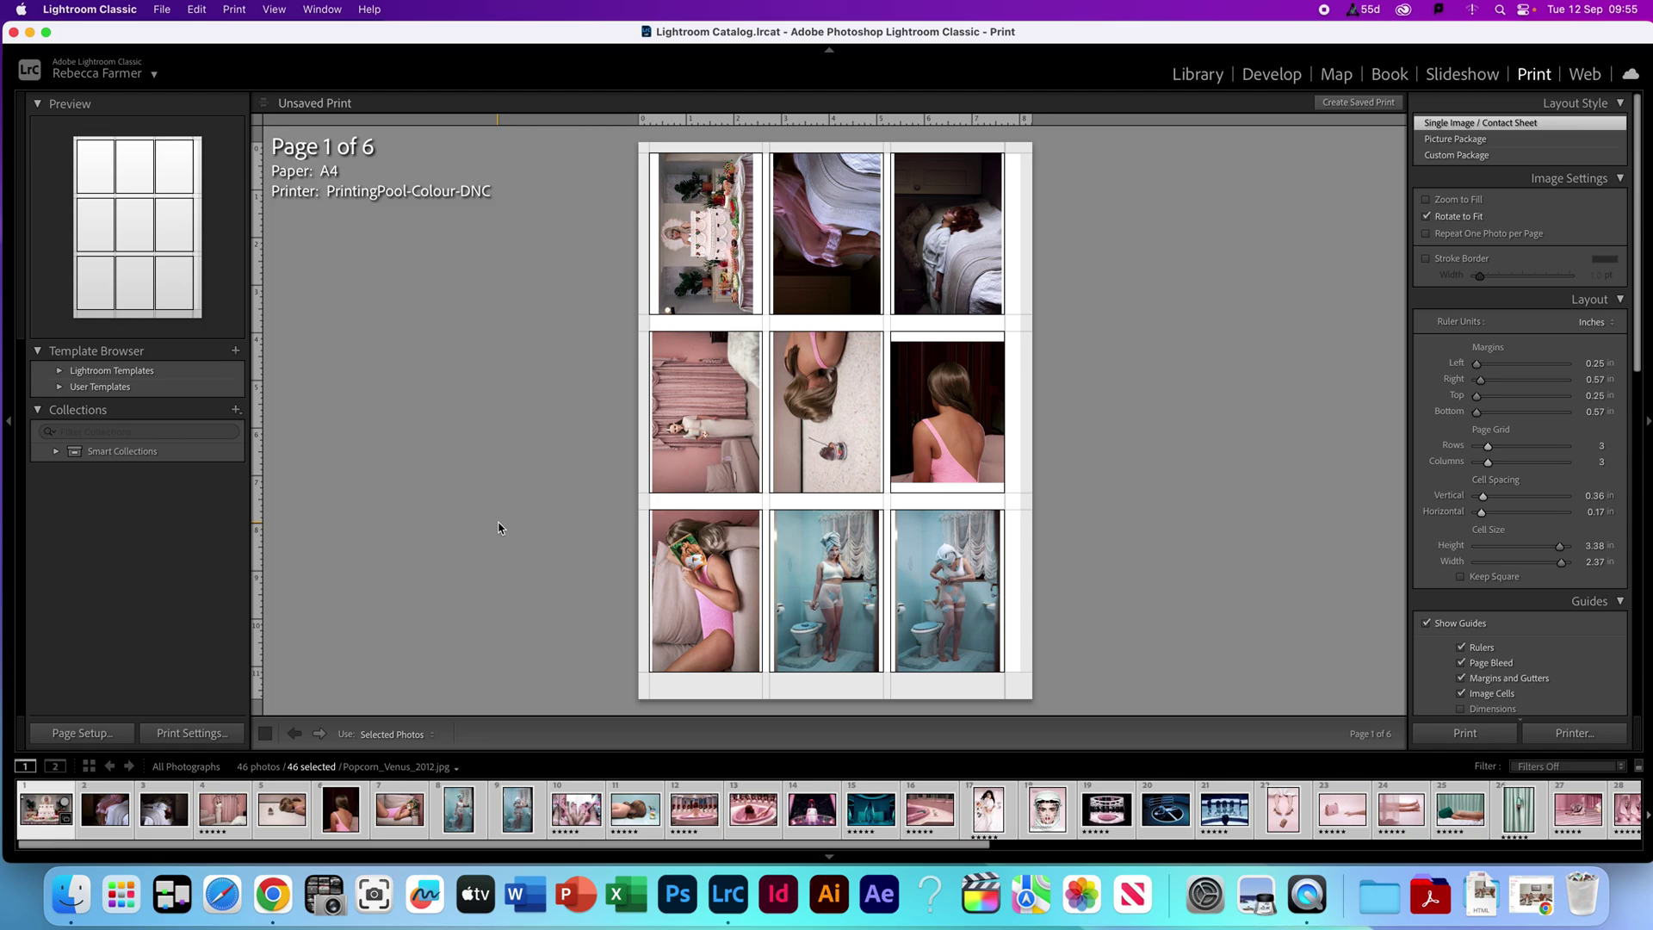
Set the A4 page orientation to landscape in Page Setup, giving 3.38 × 2.37 in cells.
left_click(125, 734)
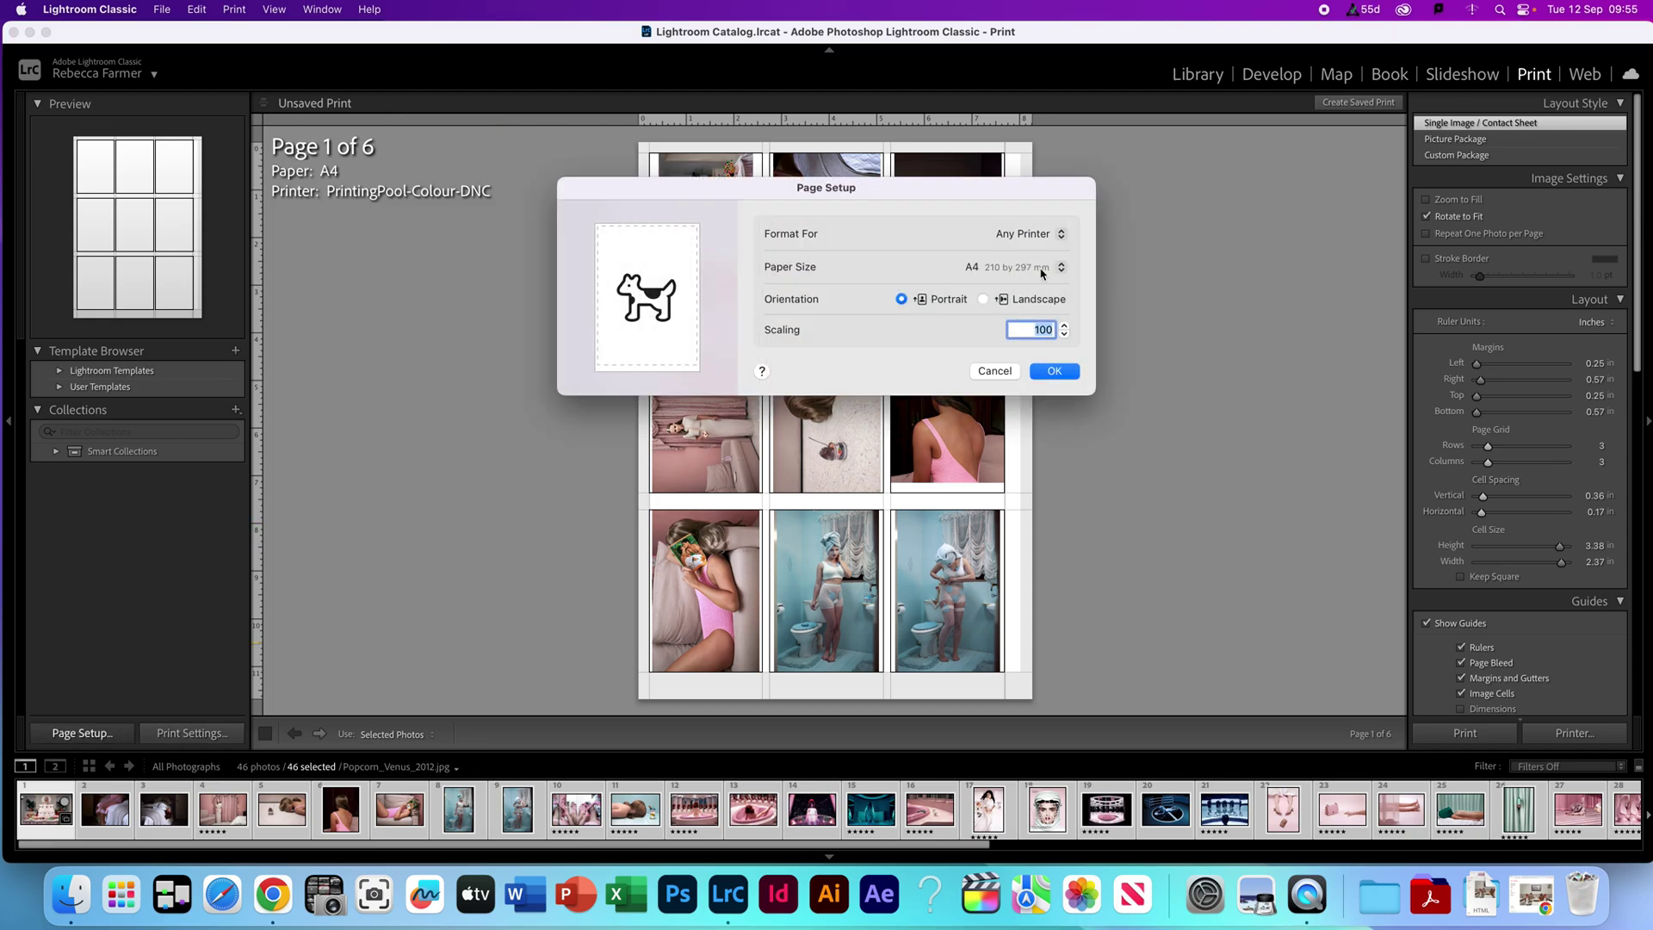
left_click(983, 299)
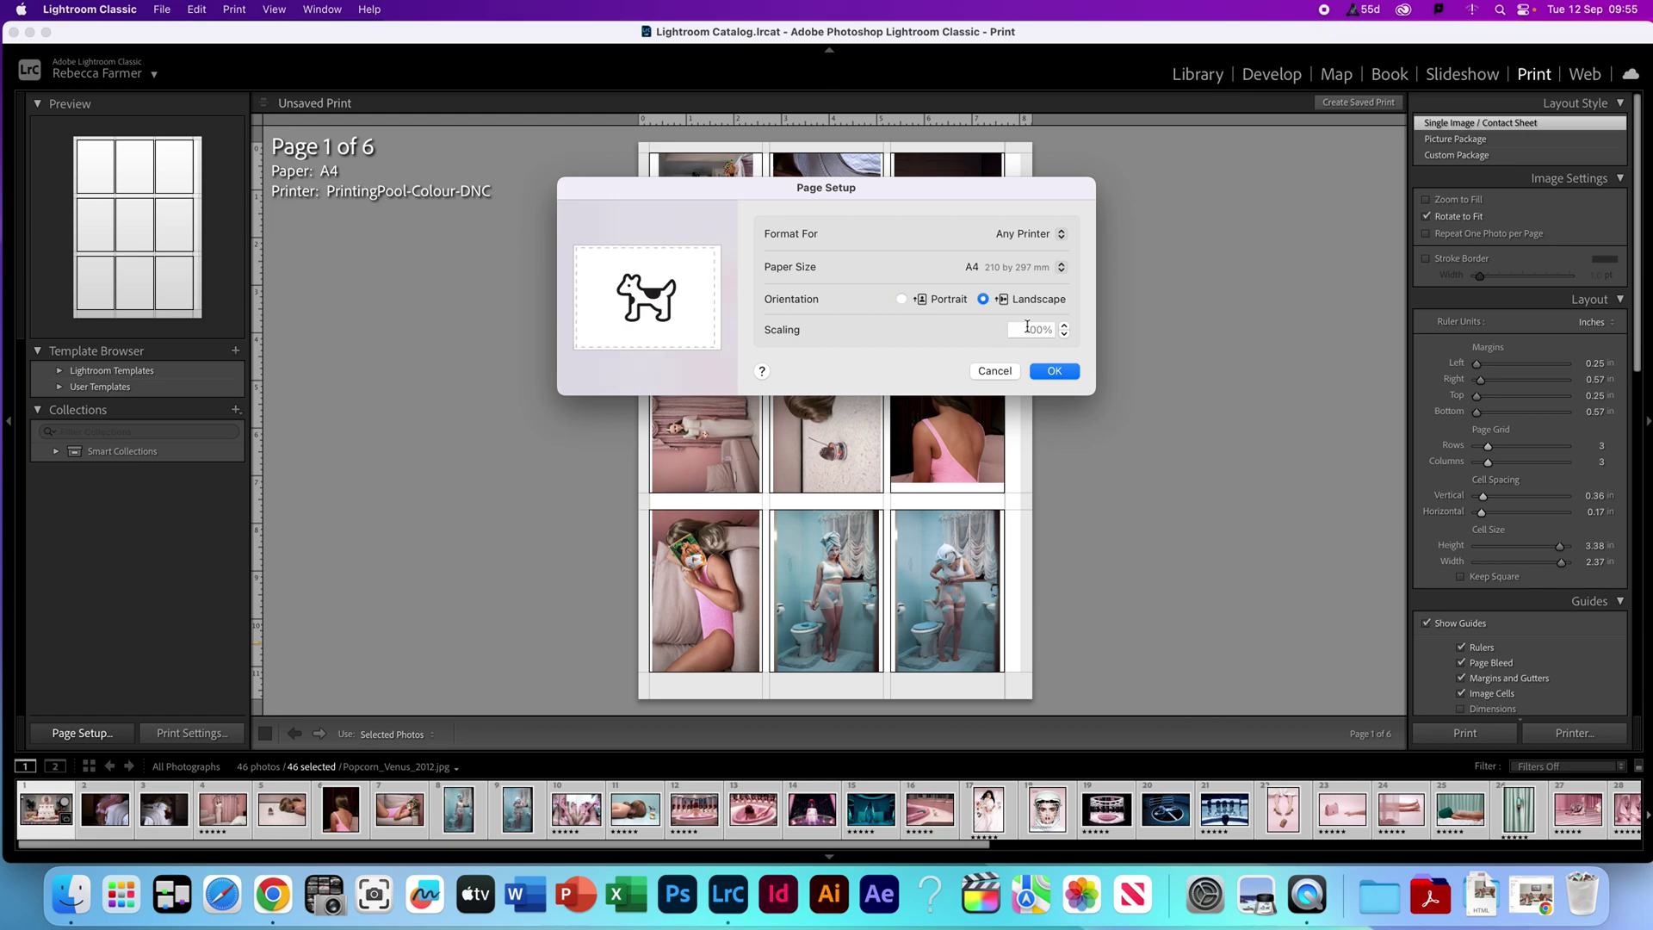
left_click(1053, 371)
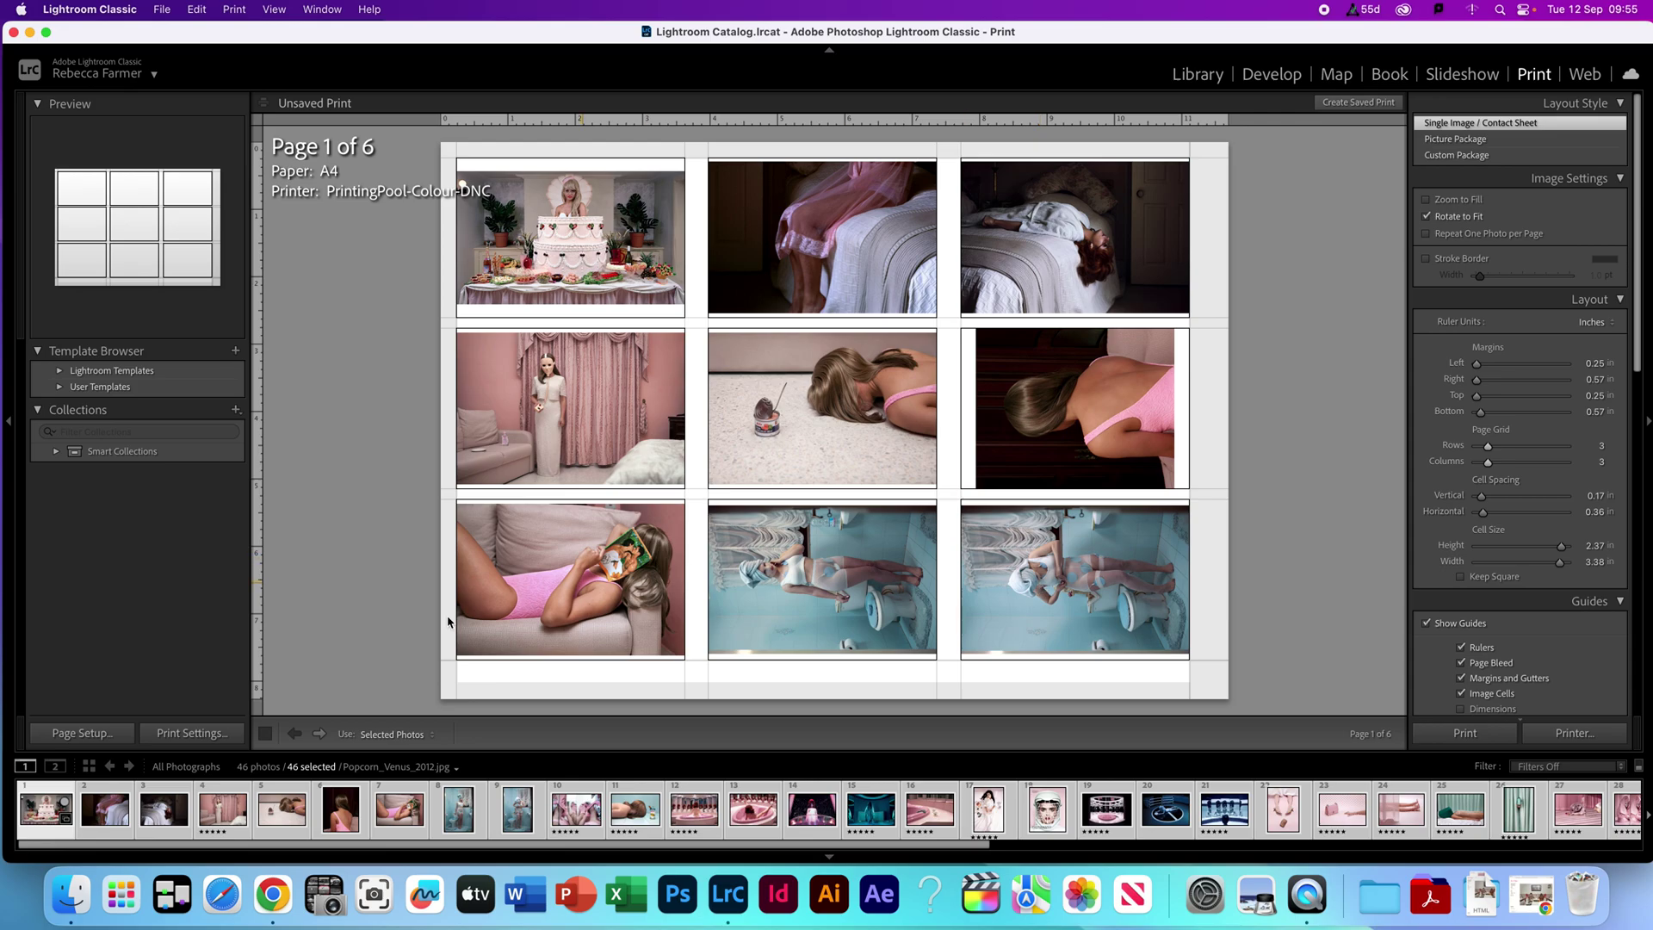
left_click(95, 733)
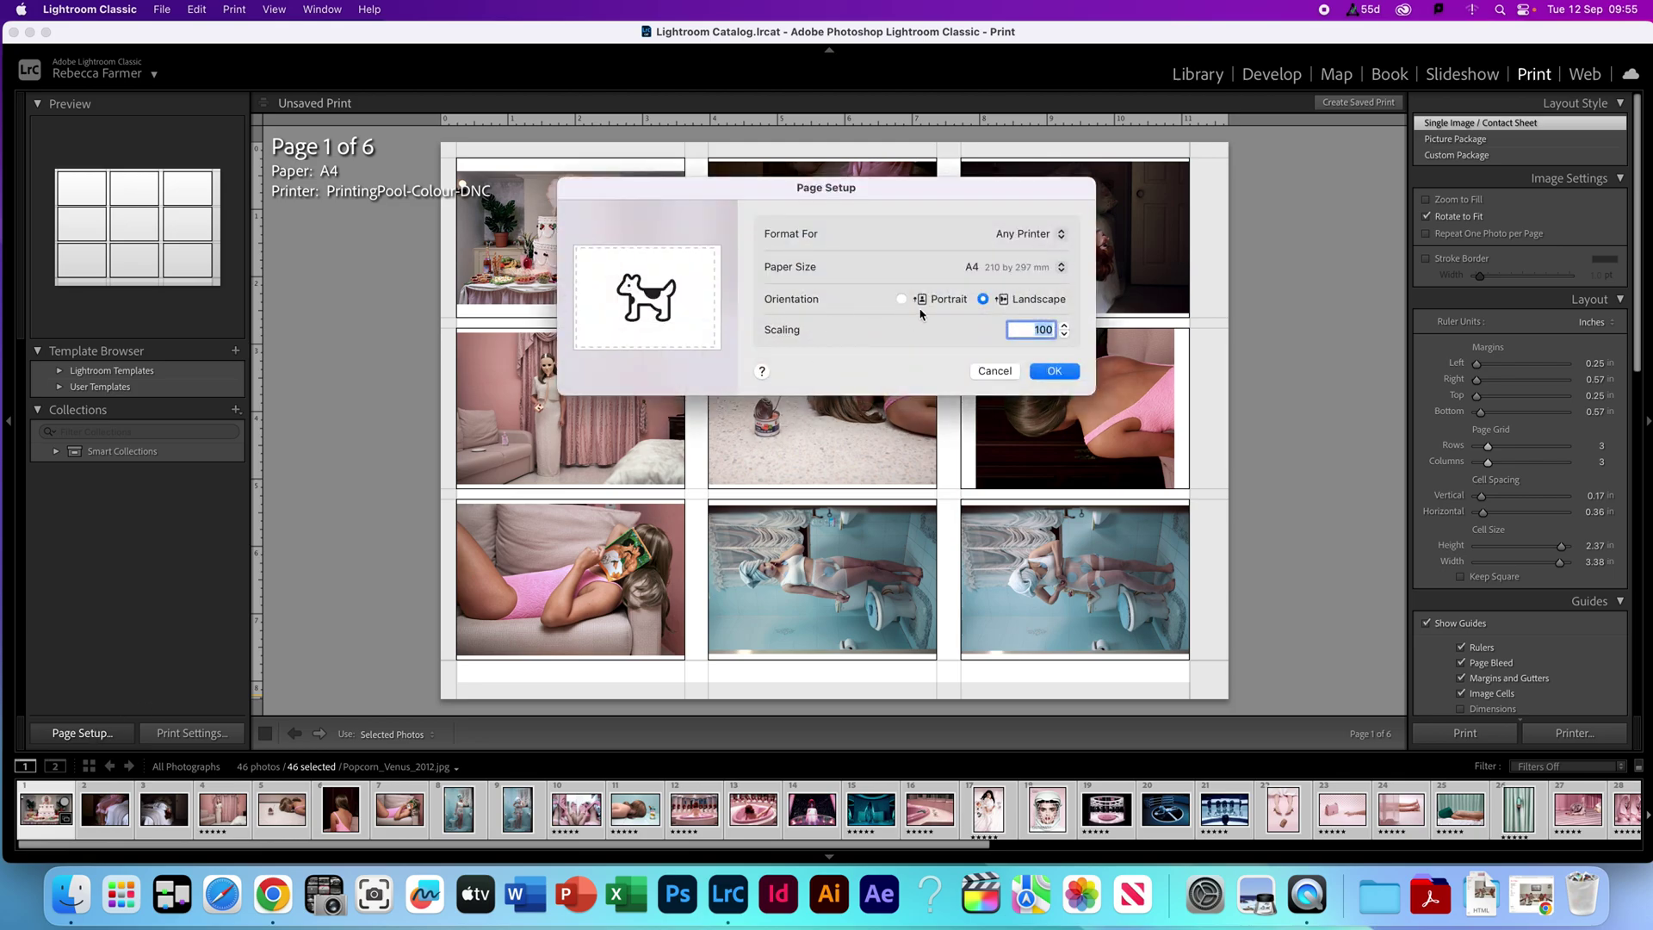
left_click(990, 373)
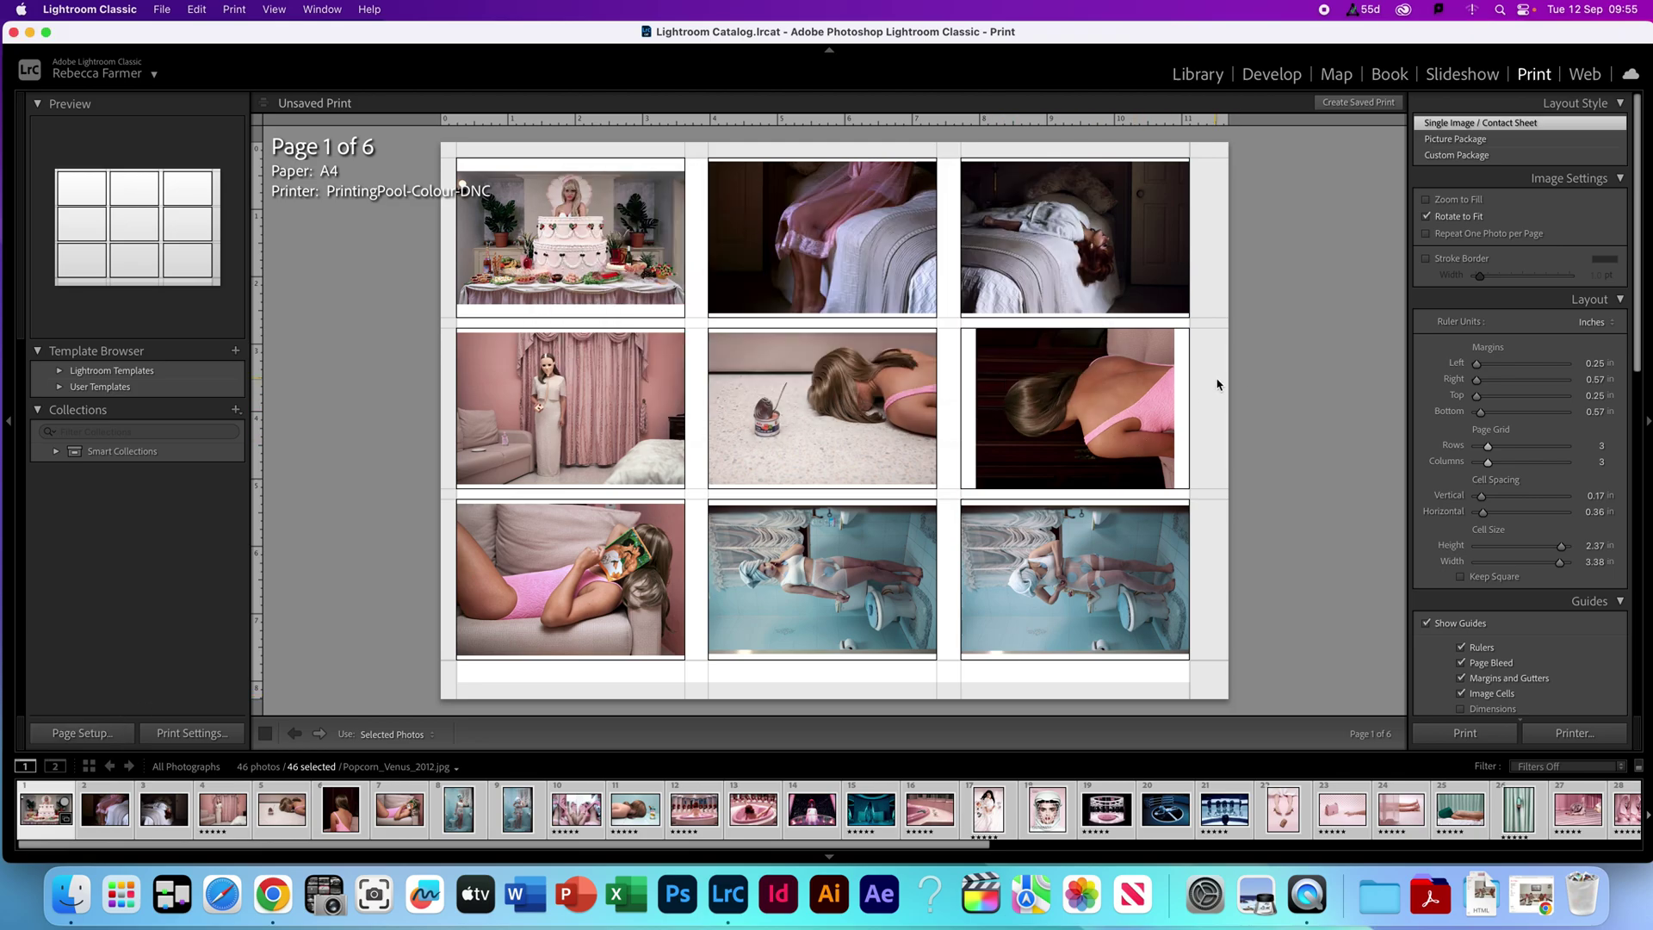
Toggle the photo captions off and on so each cell shows its filename.
scroll(1524, 337, "down", 2)
scroll(1524, 333, "down", 6)
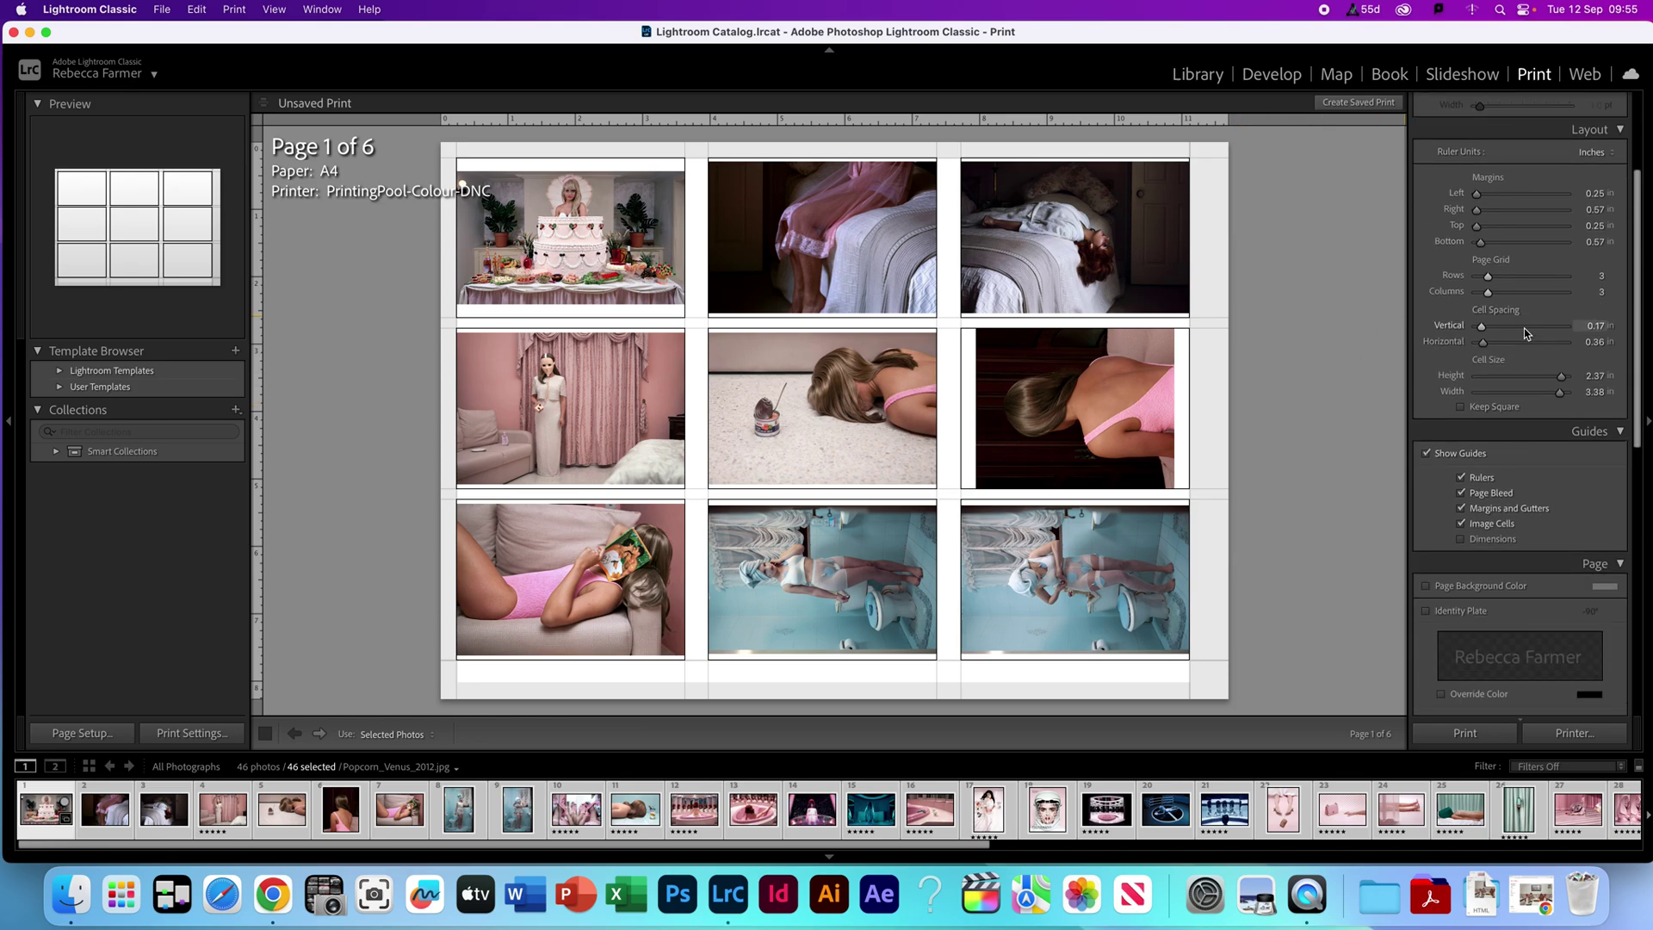
scroll(1529, 335, "down", 3)
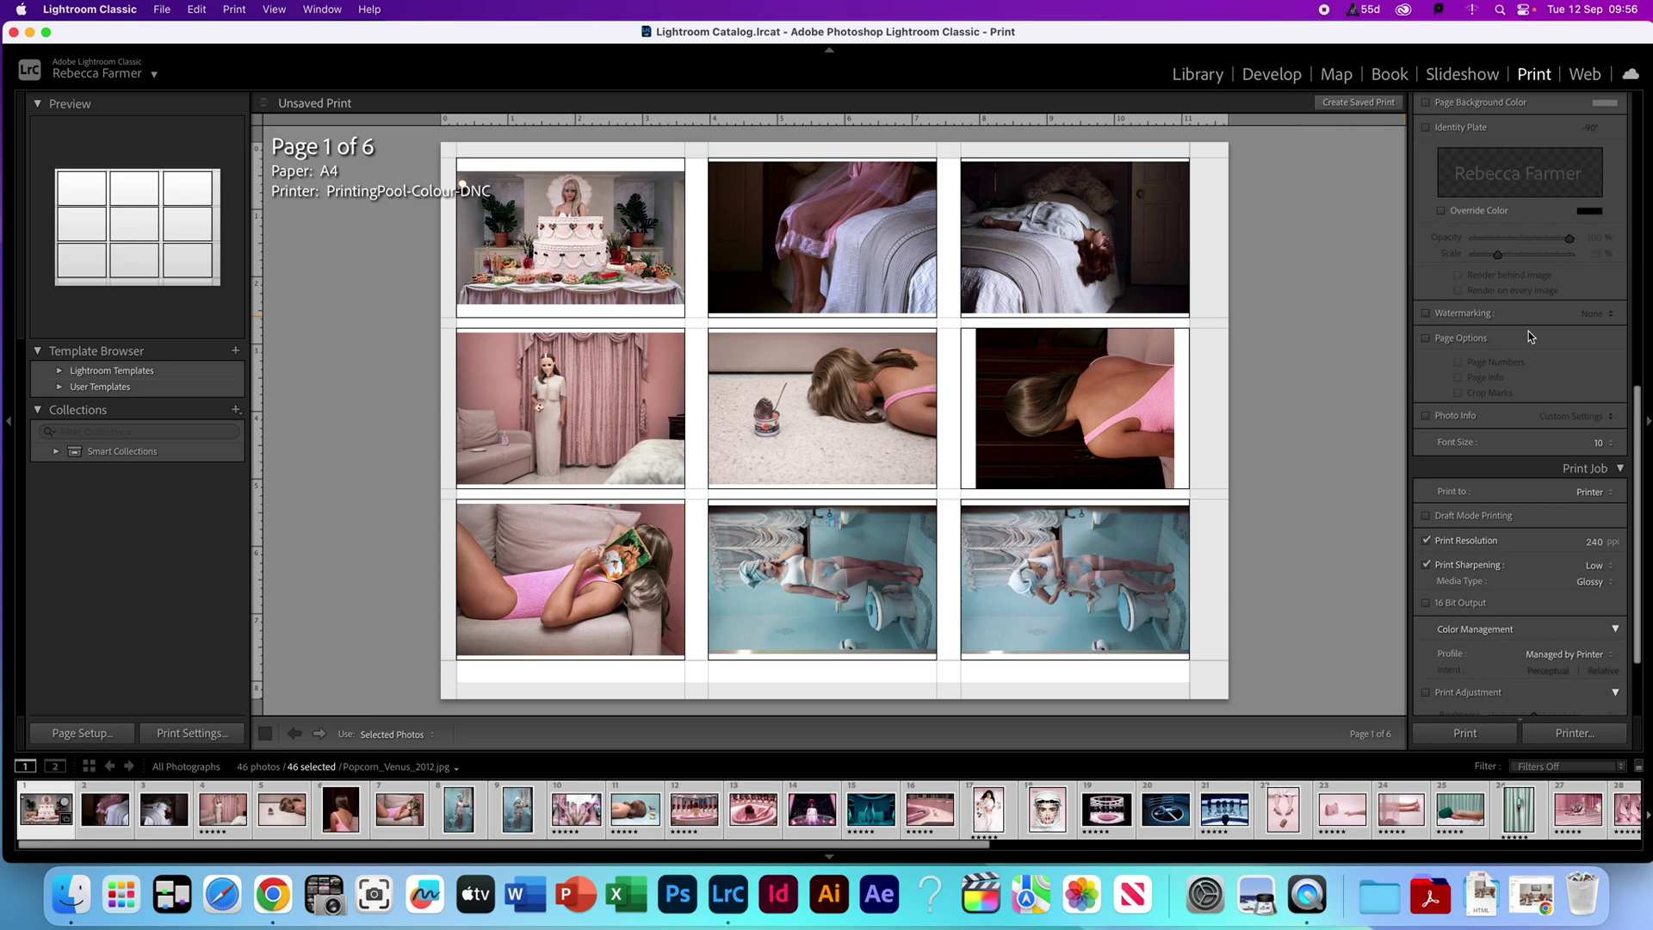
left_click(1436, 415)
scroll(1498, 439, "up", 10)
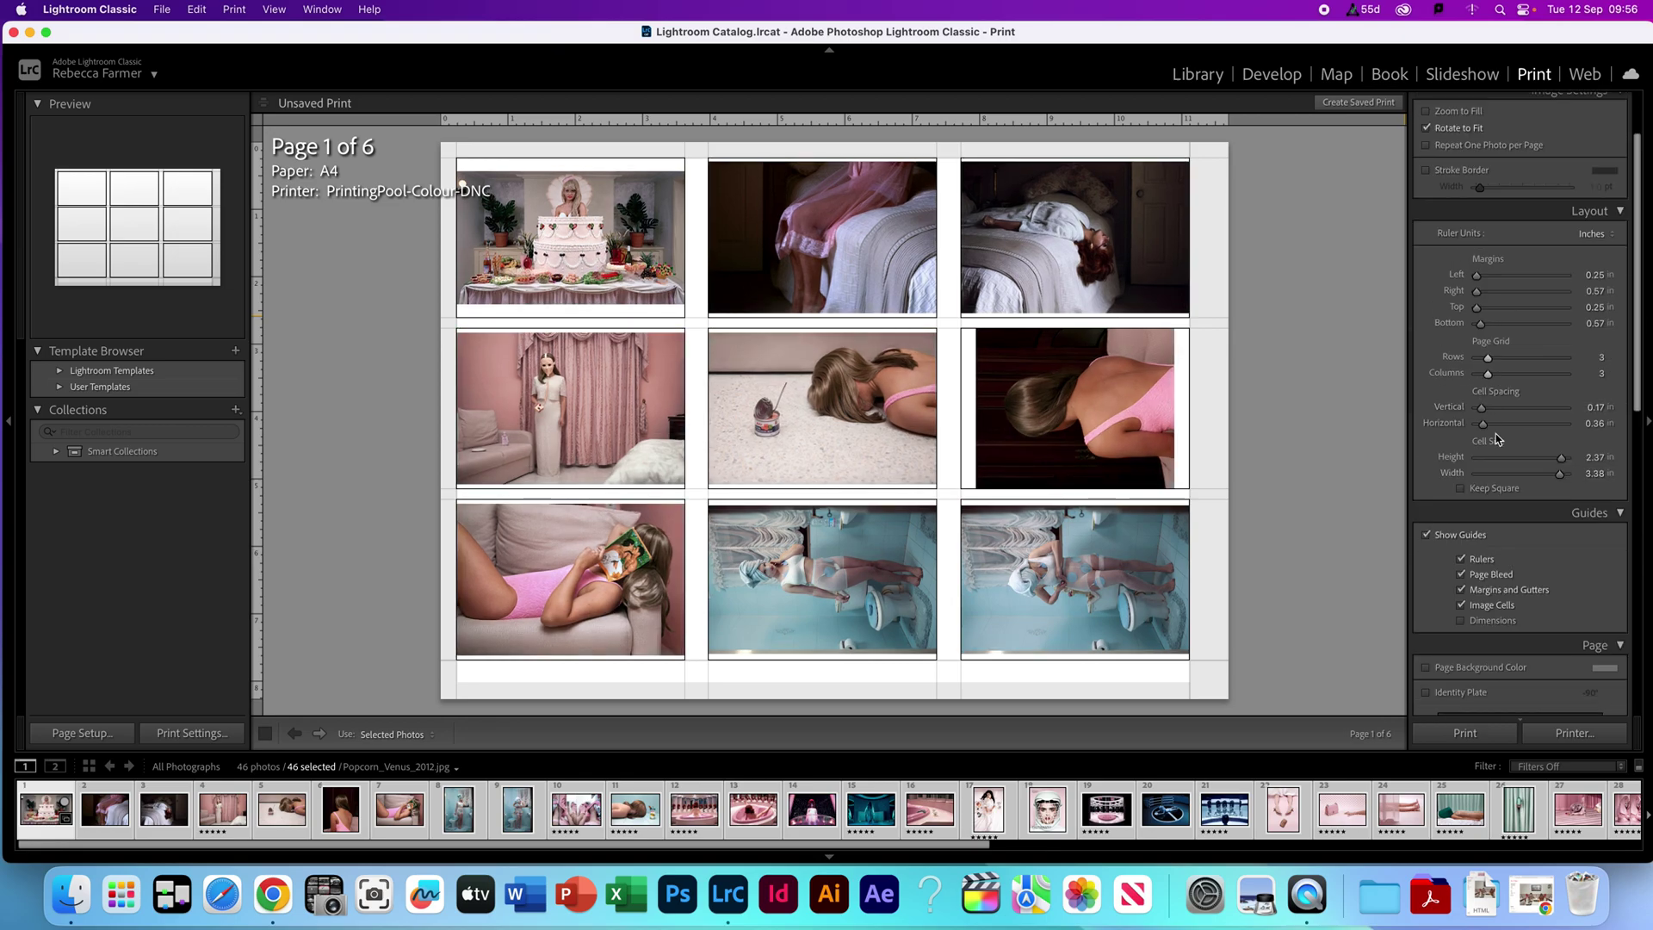
scroll(1496, 439, "down", 10)
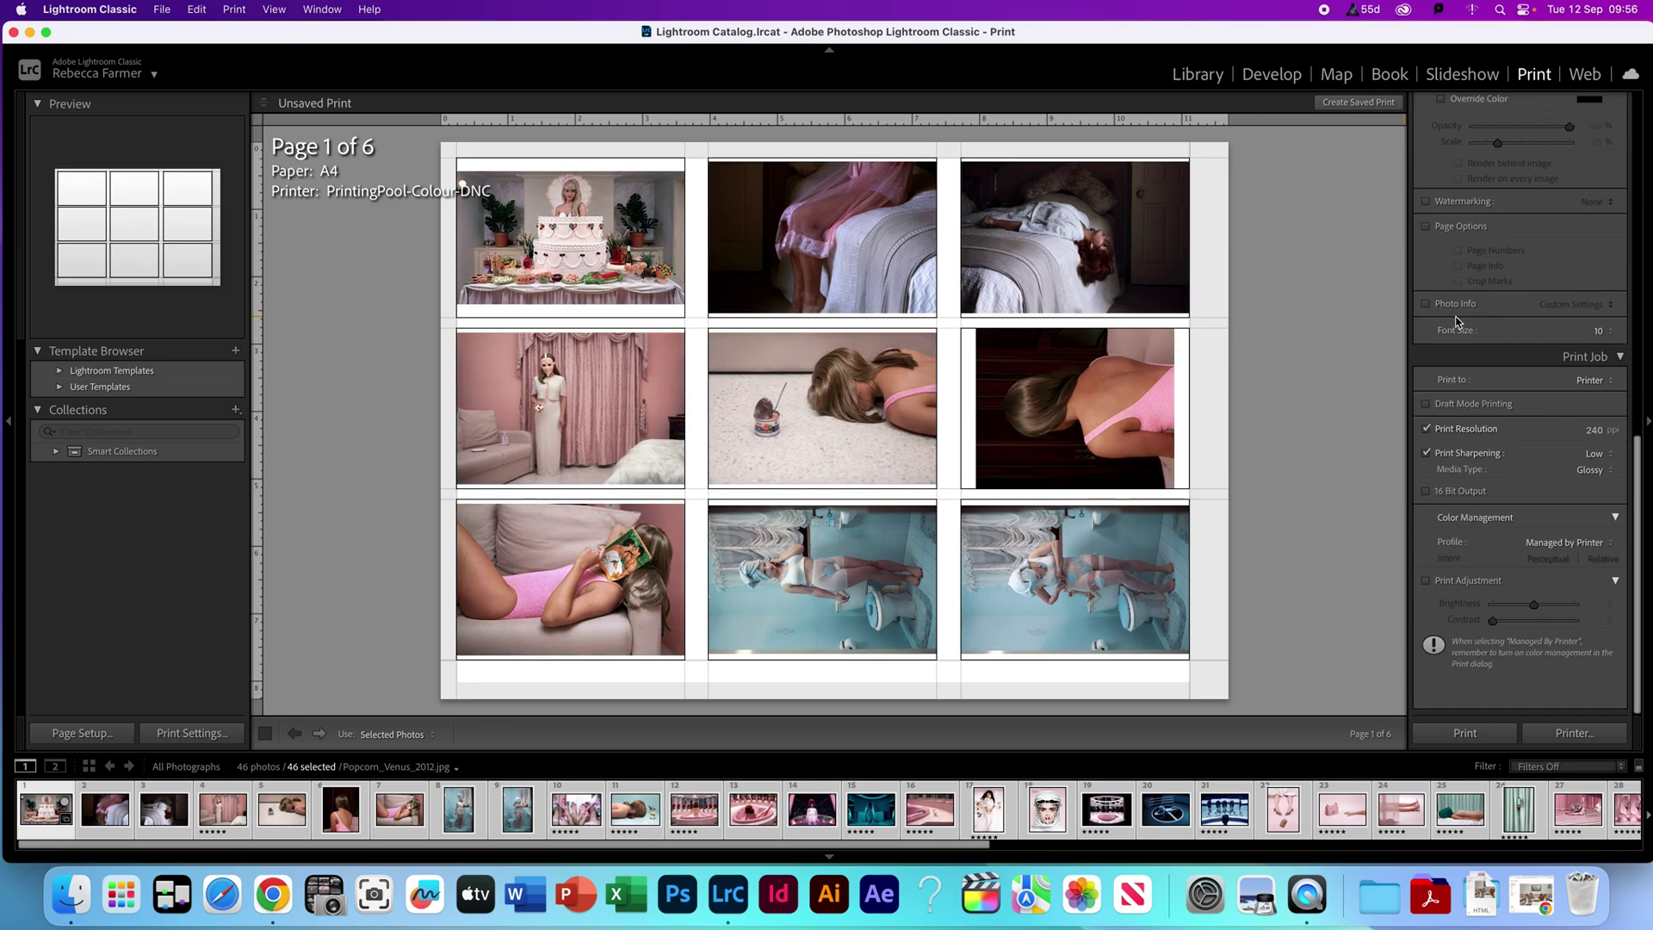
left_click(1452, 307)
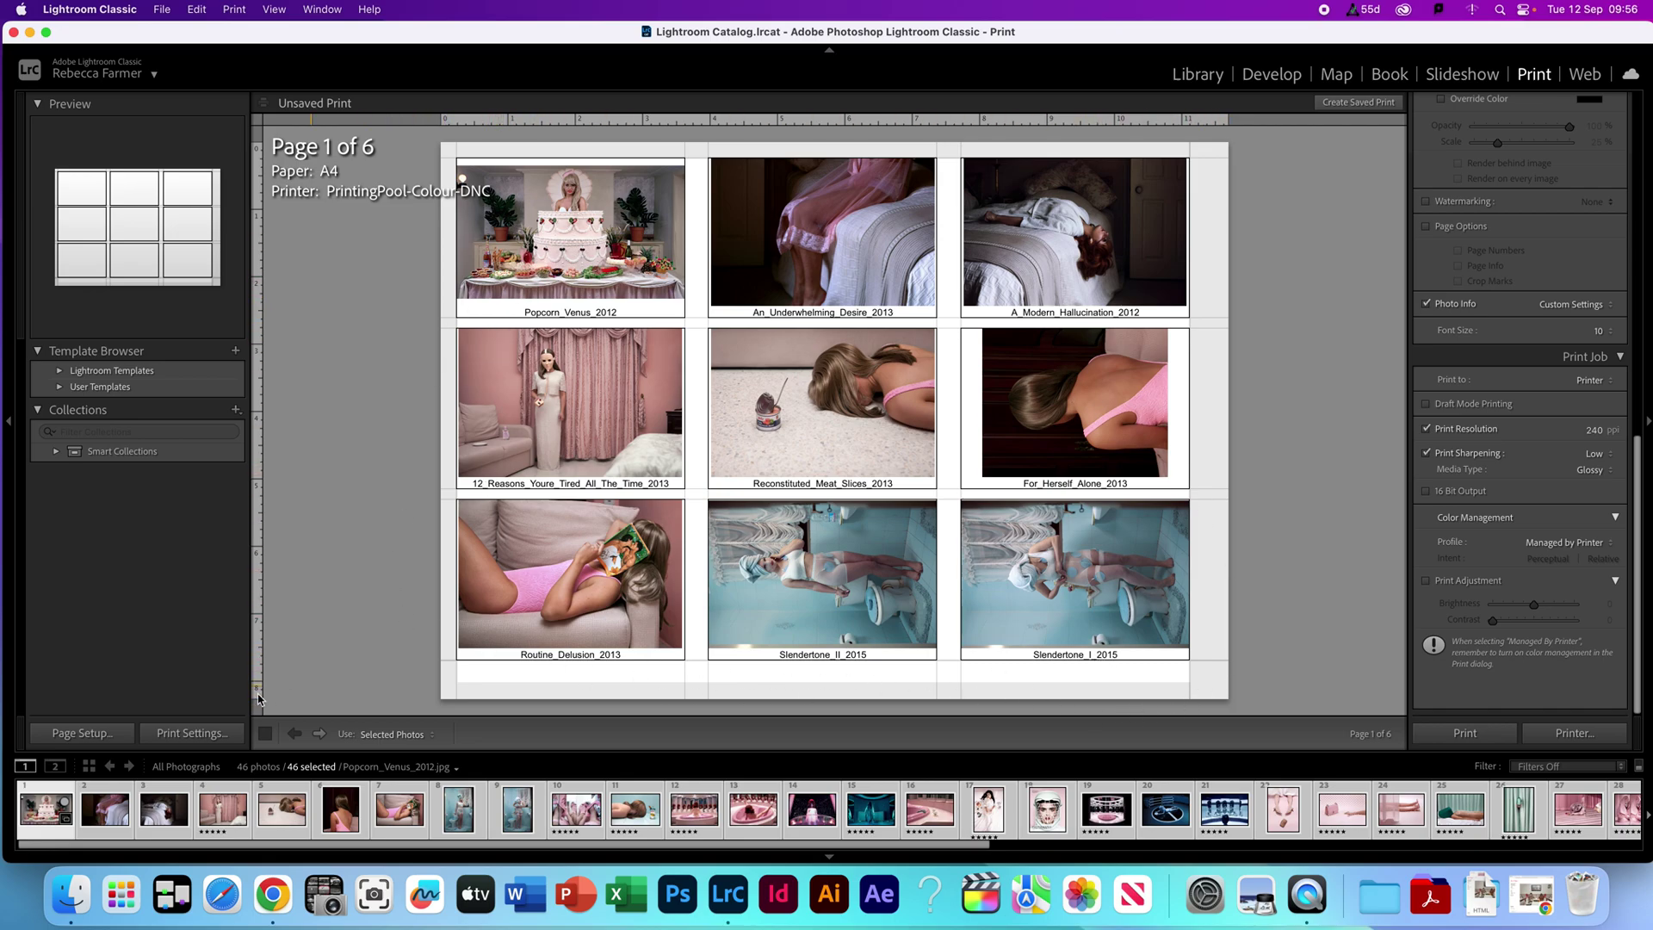
Preview the contact sheet pages through to the last one, then return to page 1.
left_click(320, 734)
left_click(320, 734)
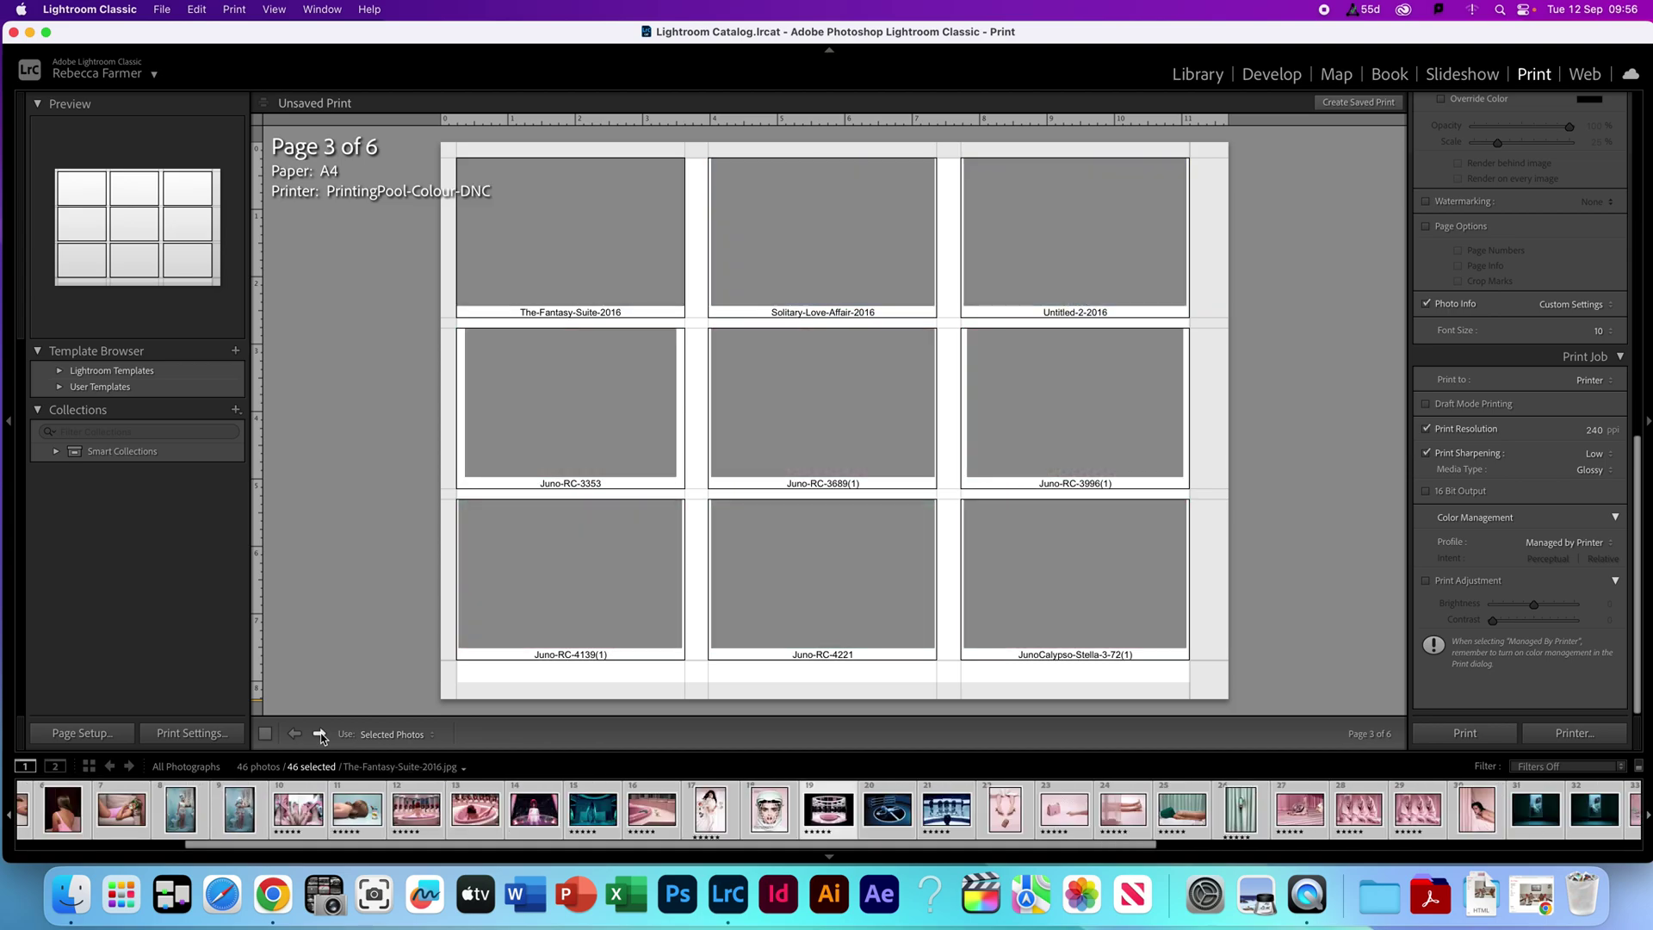
left_click(319, 733)
left_click(319, 733)
left_click(320, 734)
left_click(265, 734)
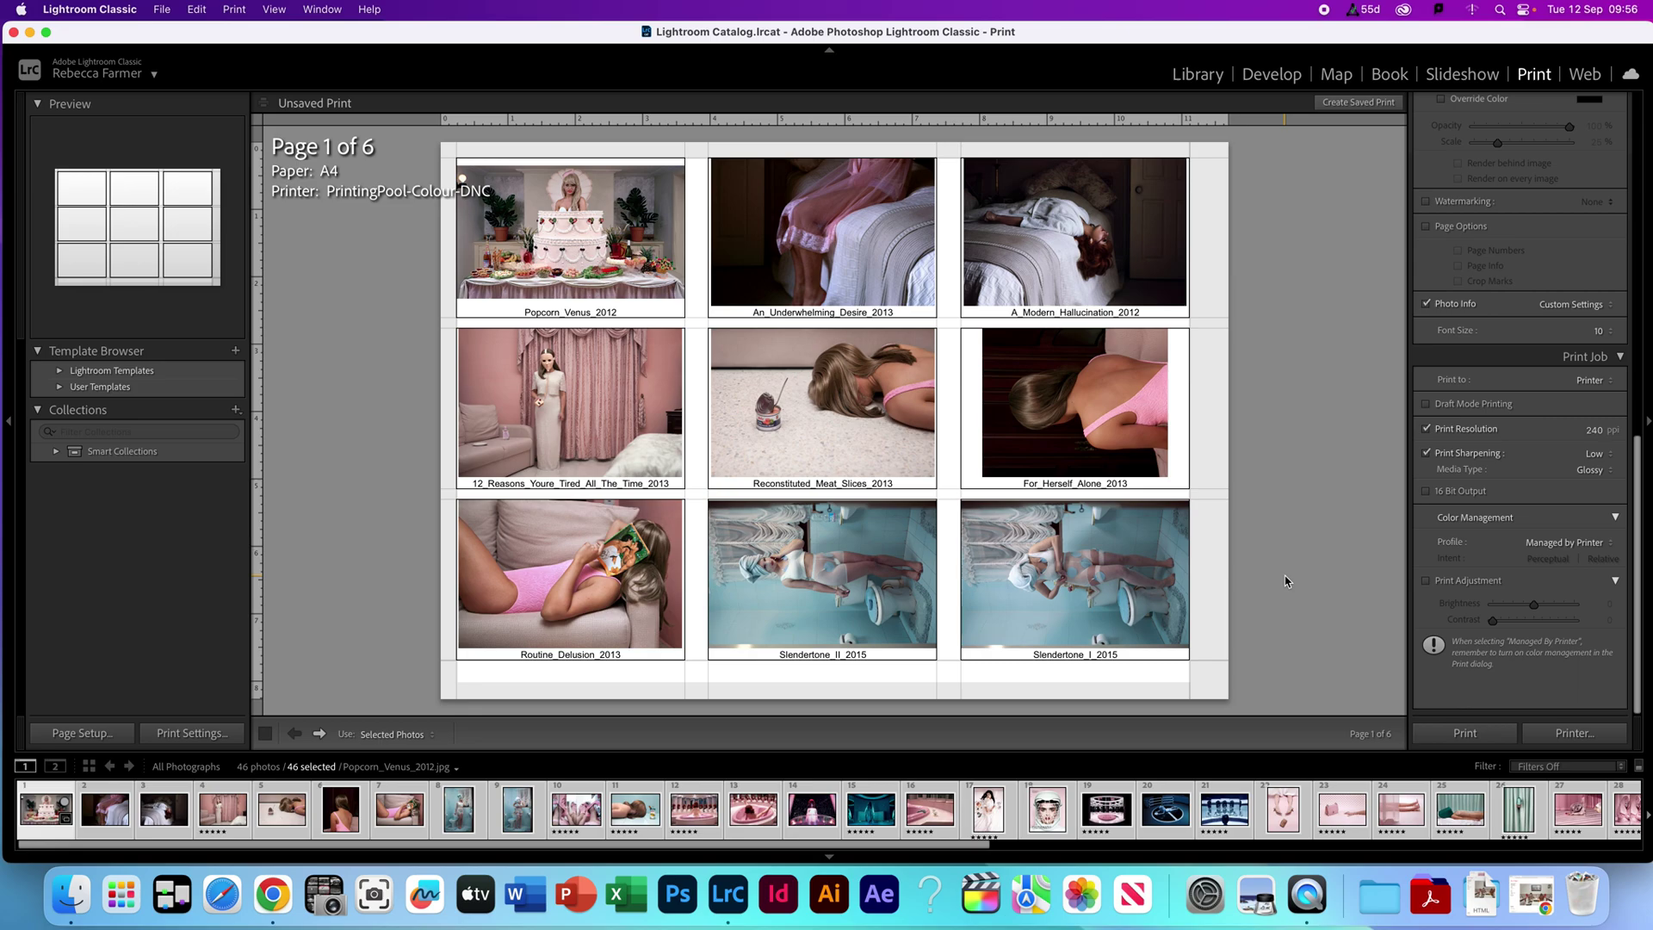
Set the contact sheet's Photo Info captions to Exposure.
left_click(1567, 306)
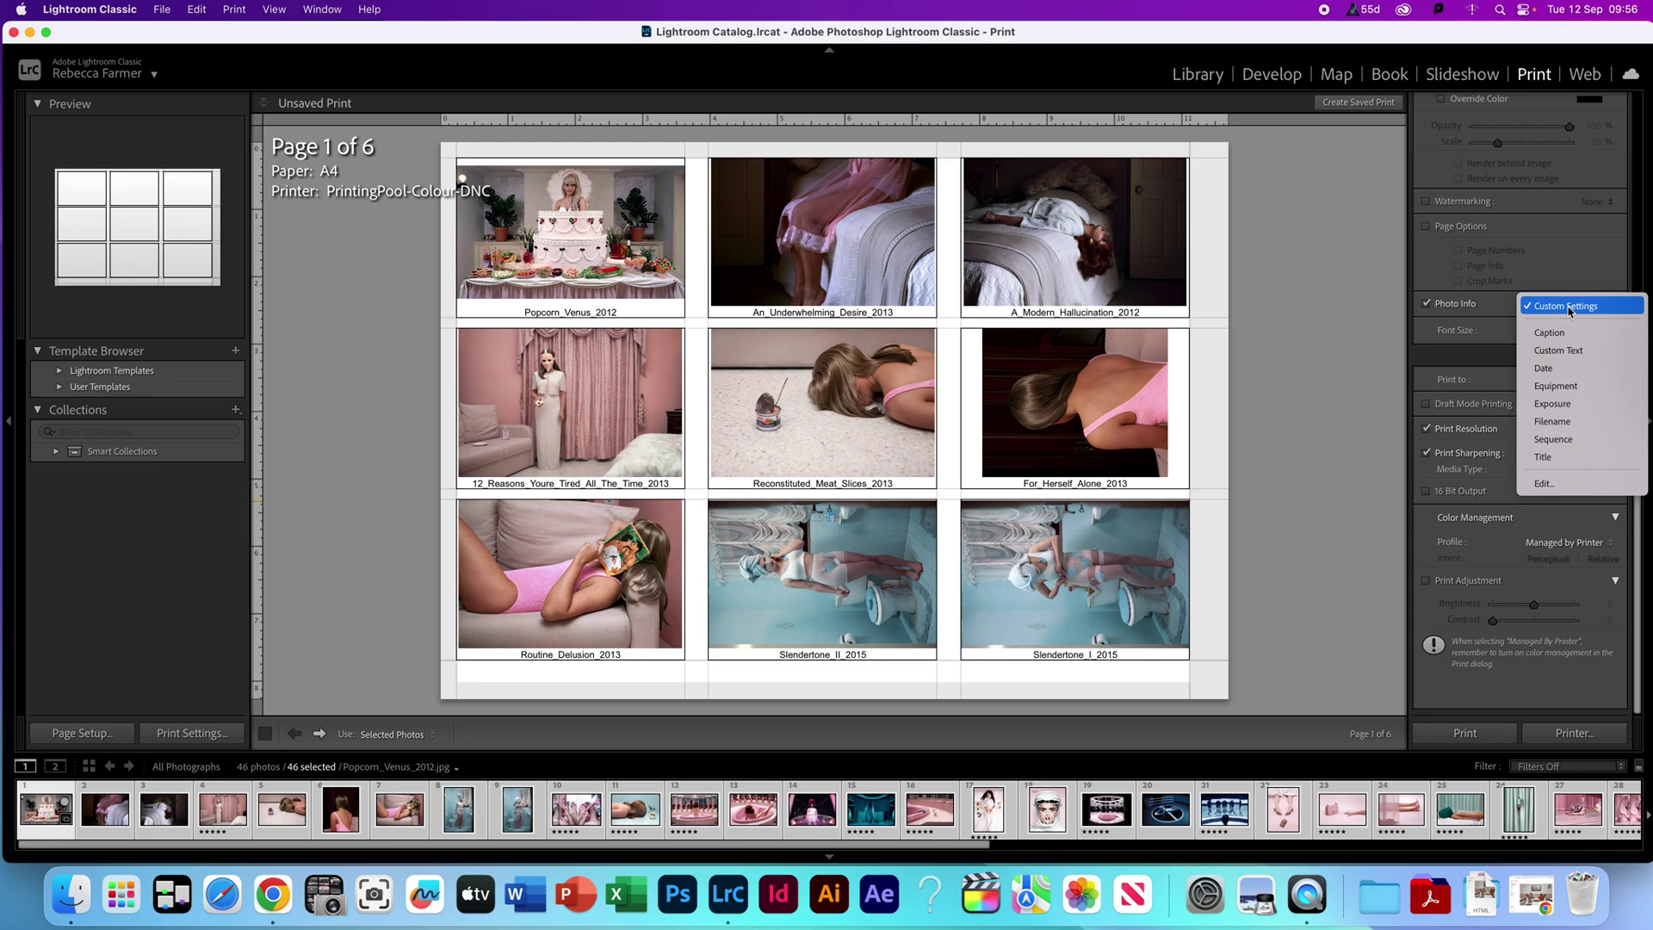
left_click(1577, 404)
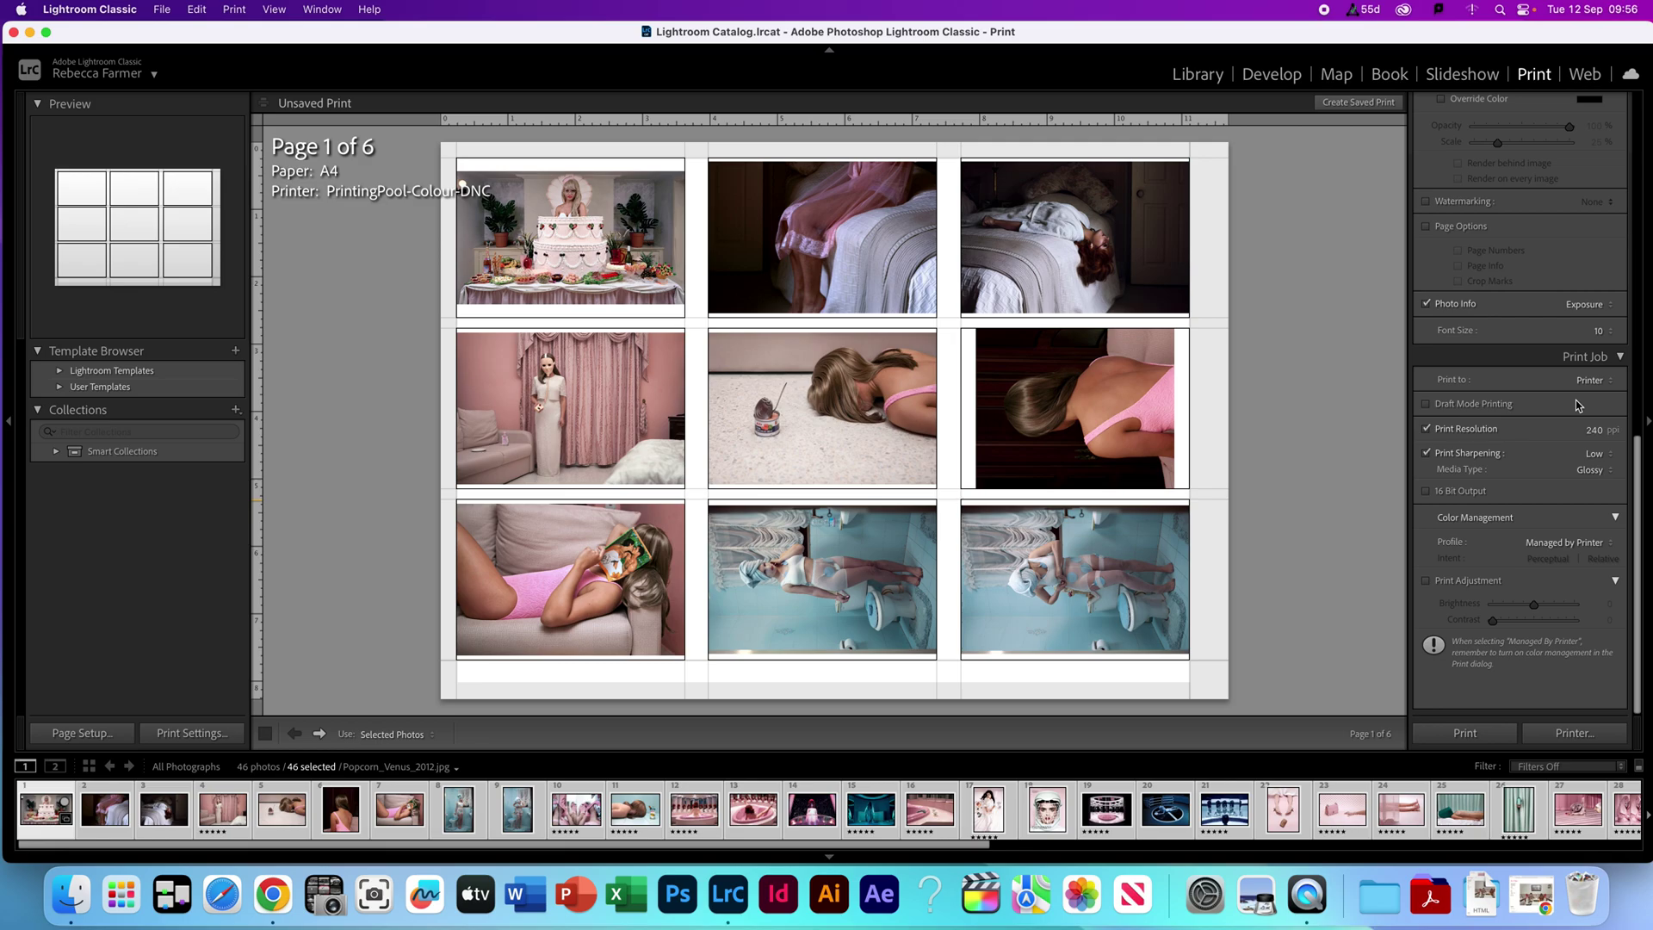
left_click(1568, 306)
left_click(1585, 323)
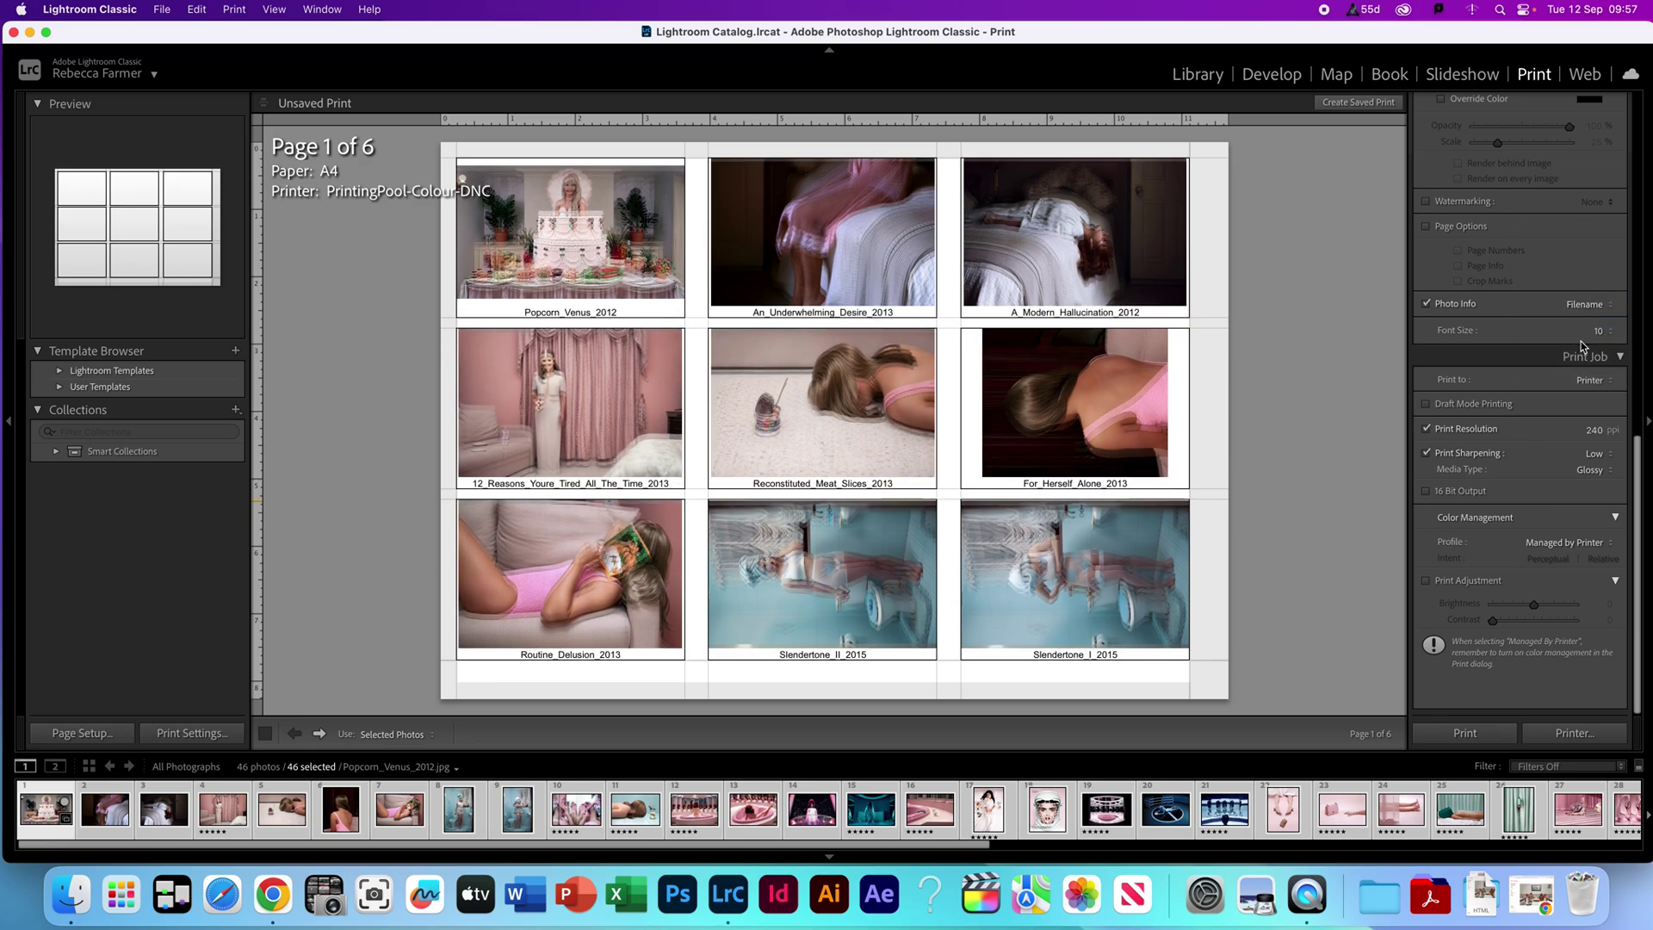
left_click(1586, 307)
left_click(1584, 289)
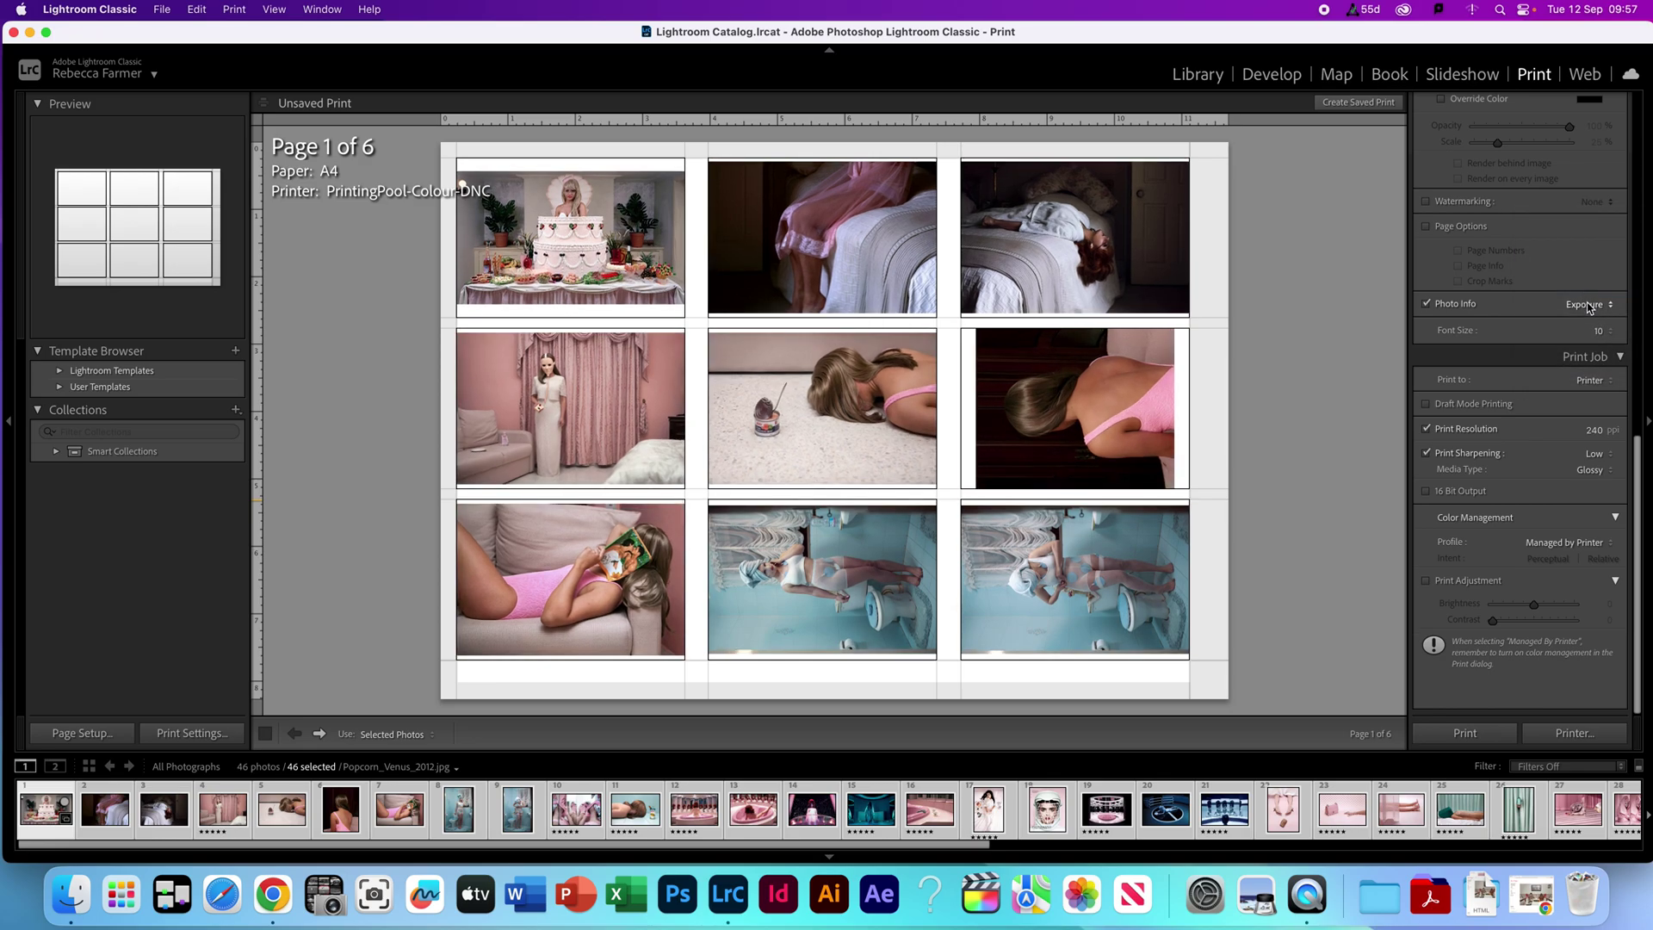
left_click(1588, 307)
left_click(1588, 307)
Edit the caption template to add an ISO Speed Rating EXIF token and confirm it.
left_click(1570, 307)
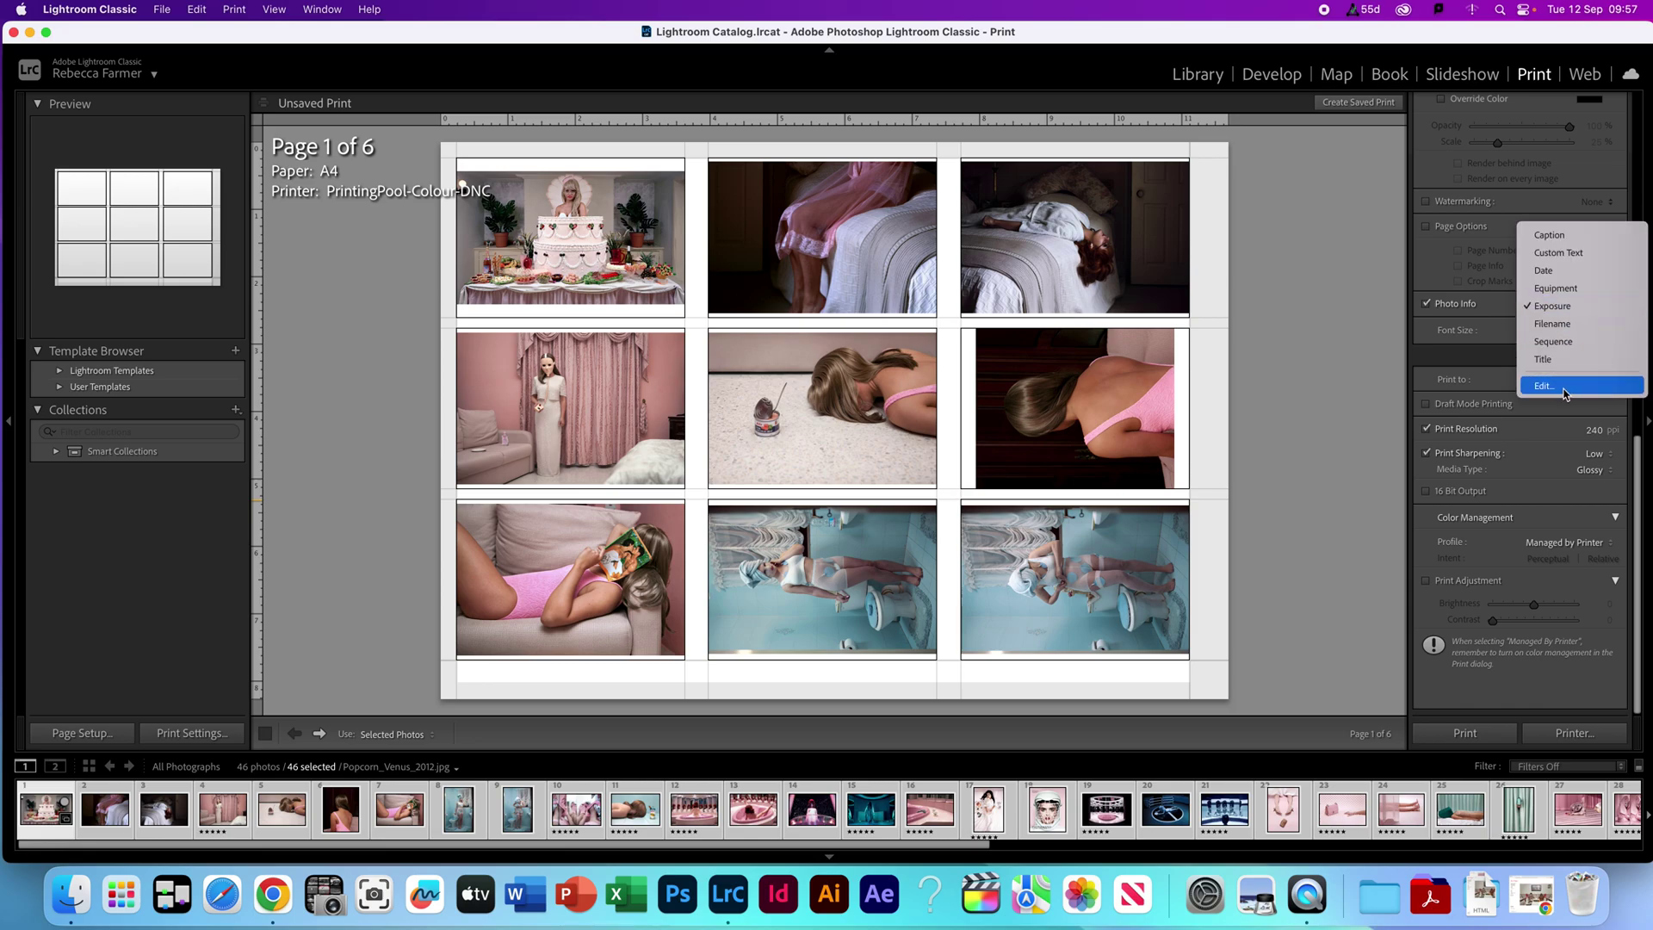
left_click(1565, 387)
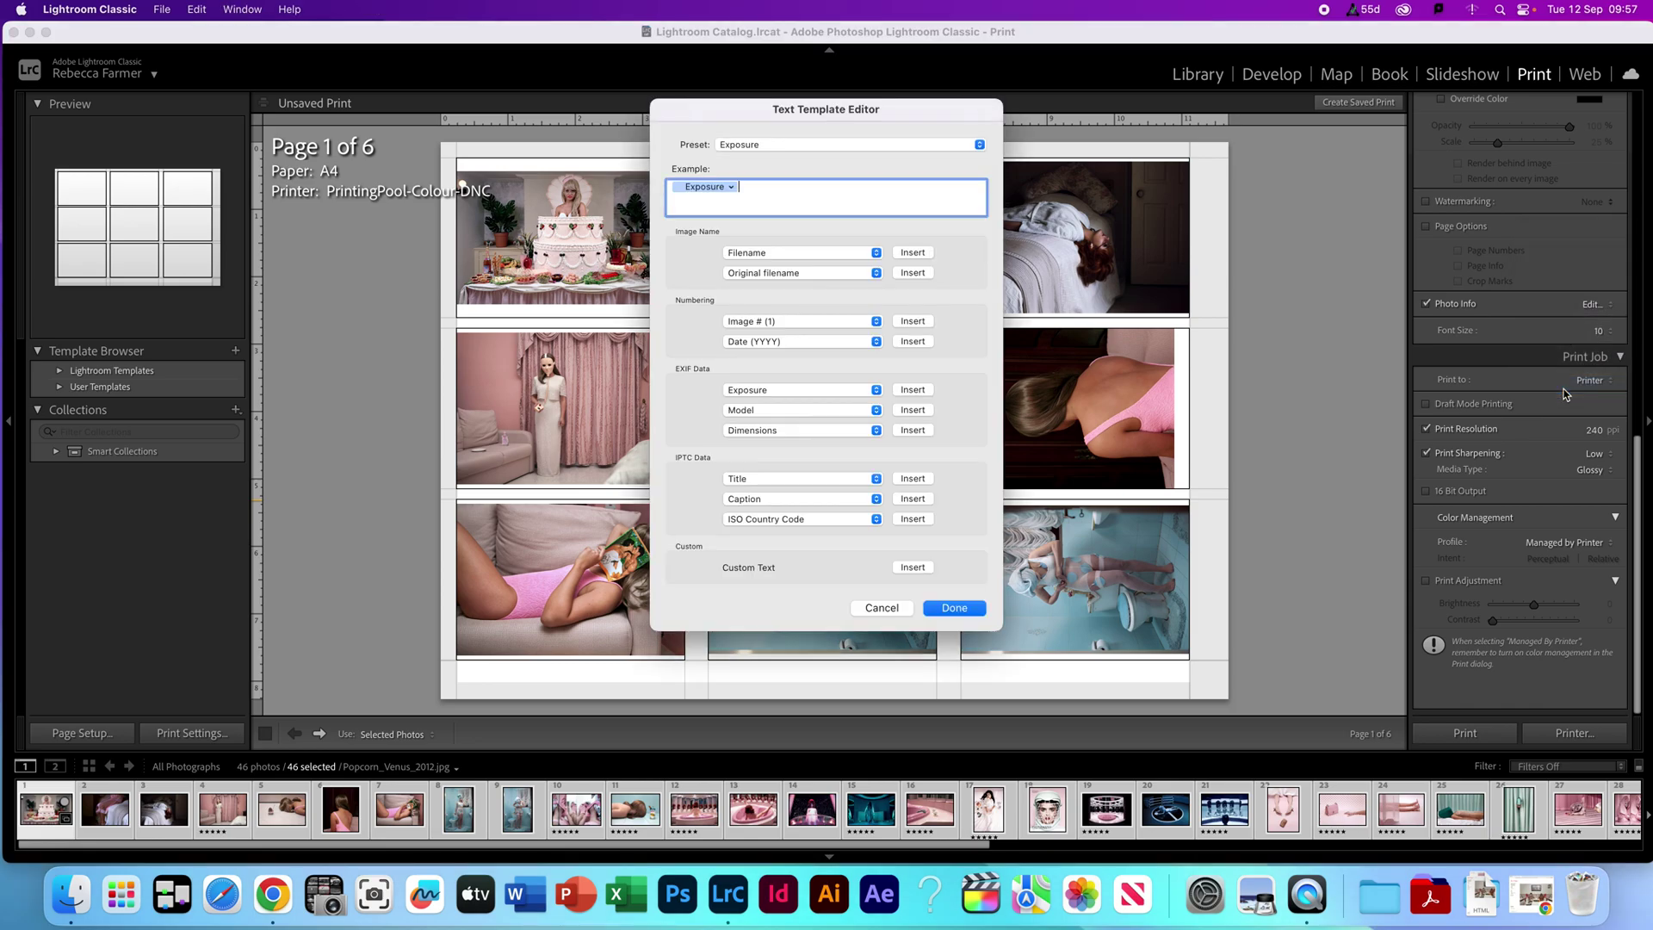
left_click(824, 394)
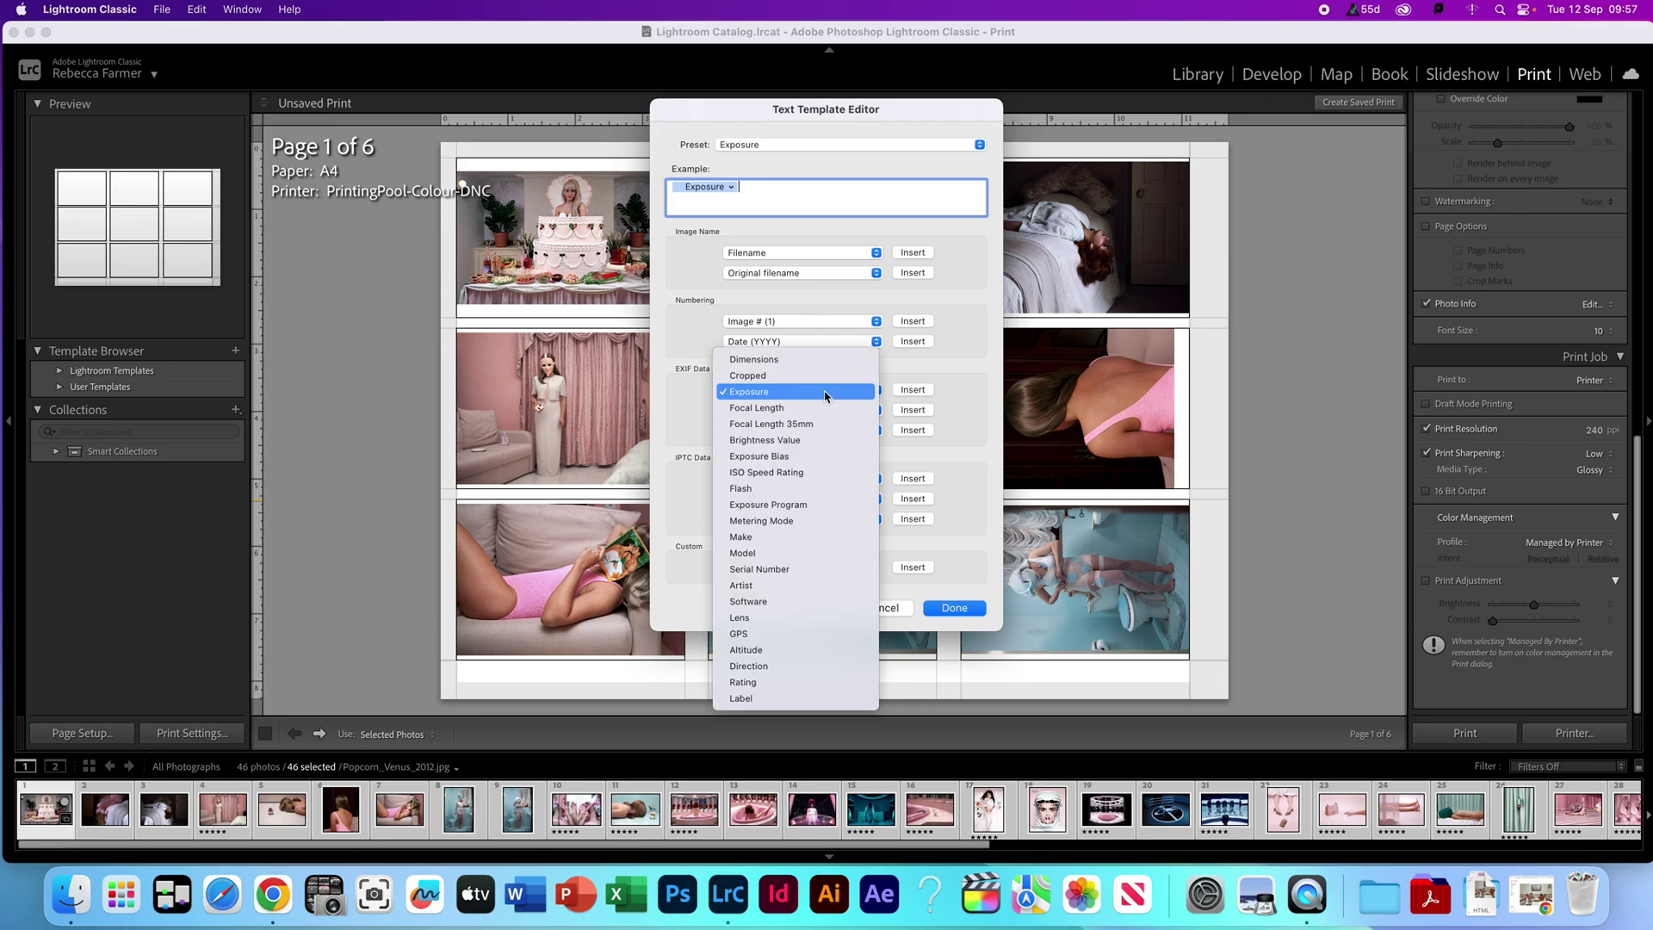
left_click(832, 473)
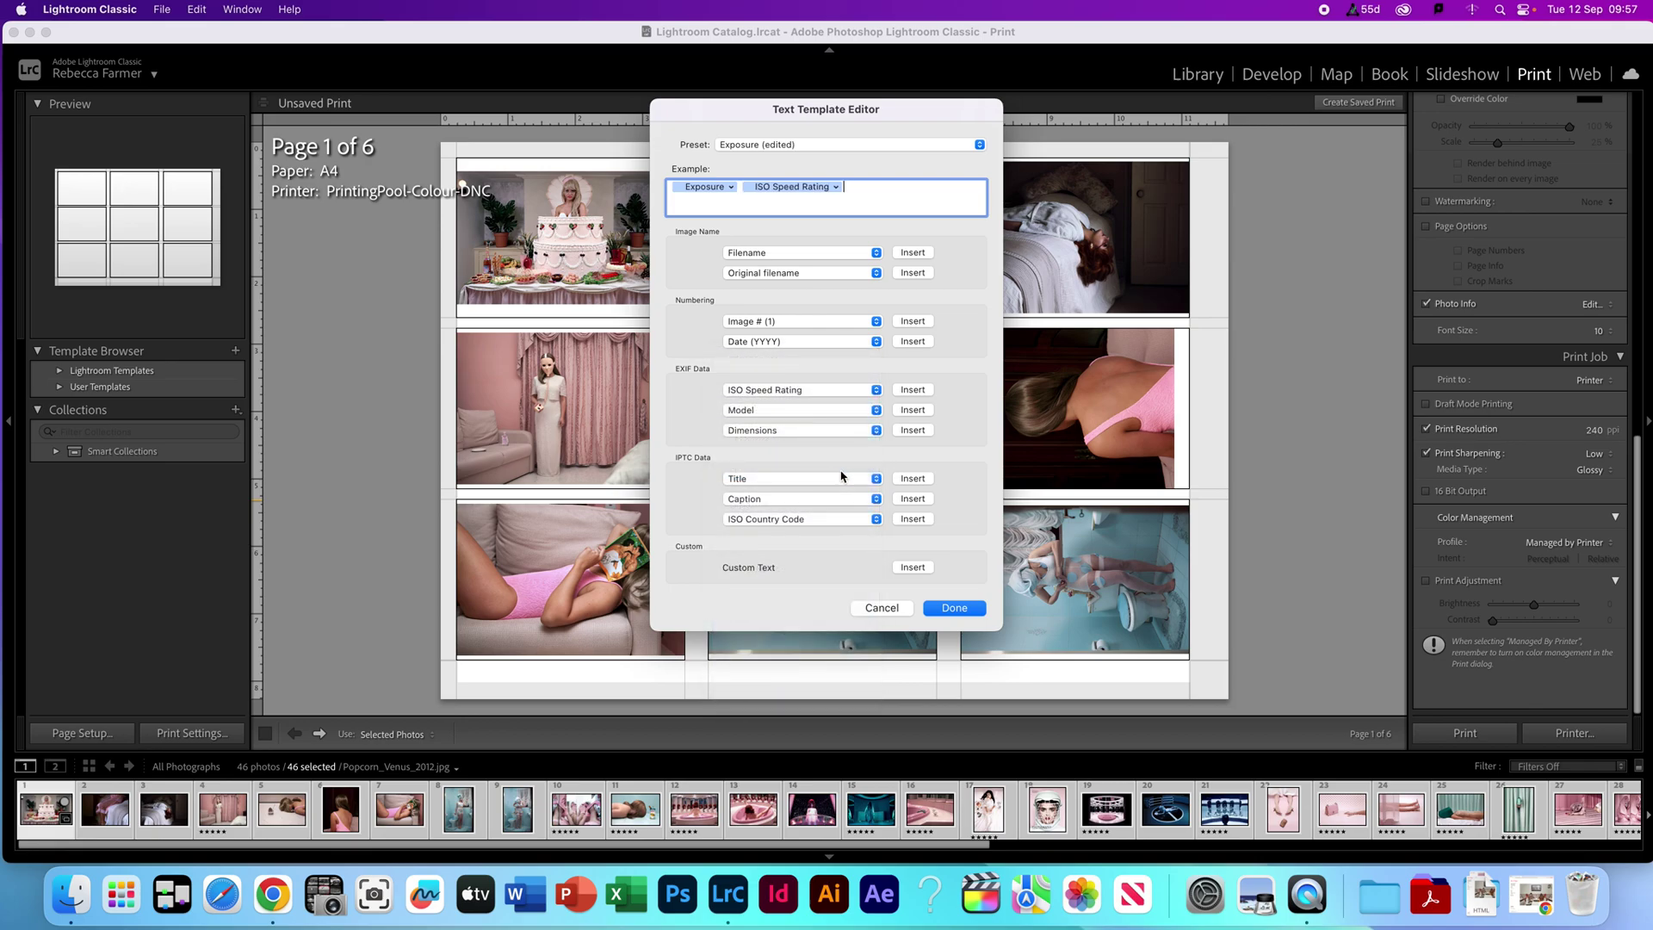
left_click(869, 389)
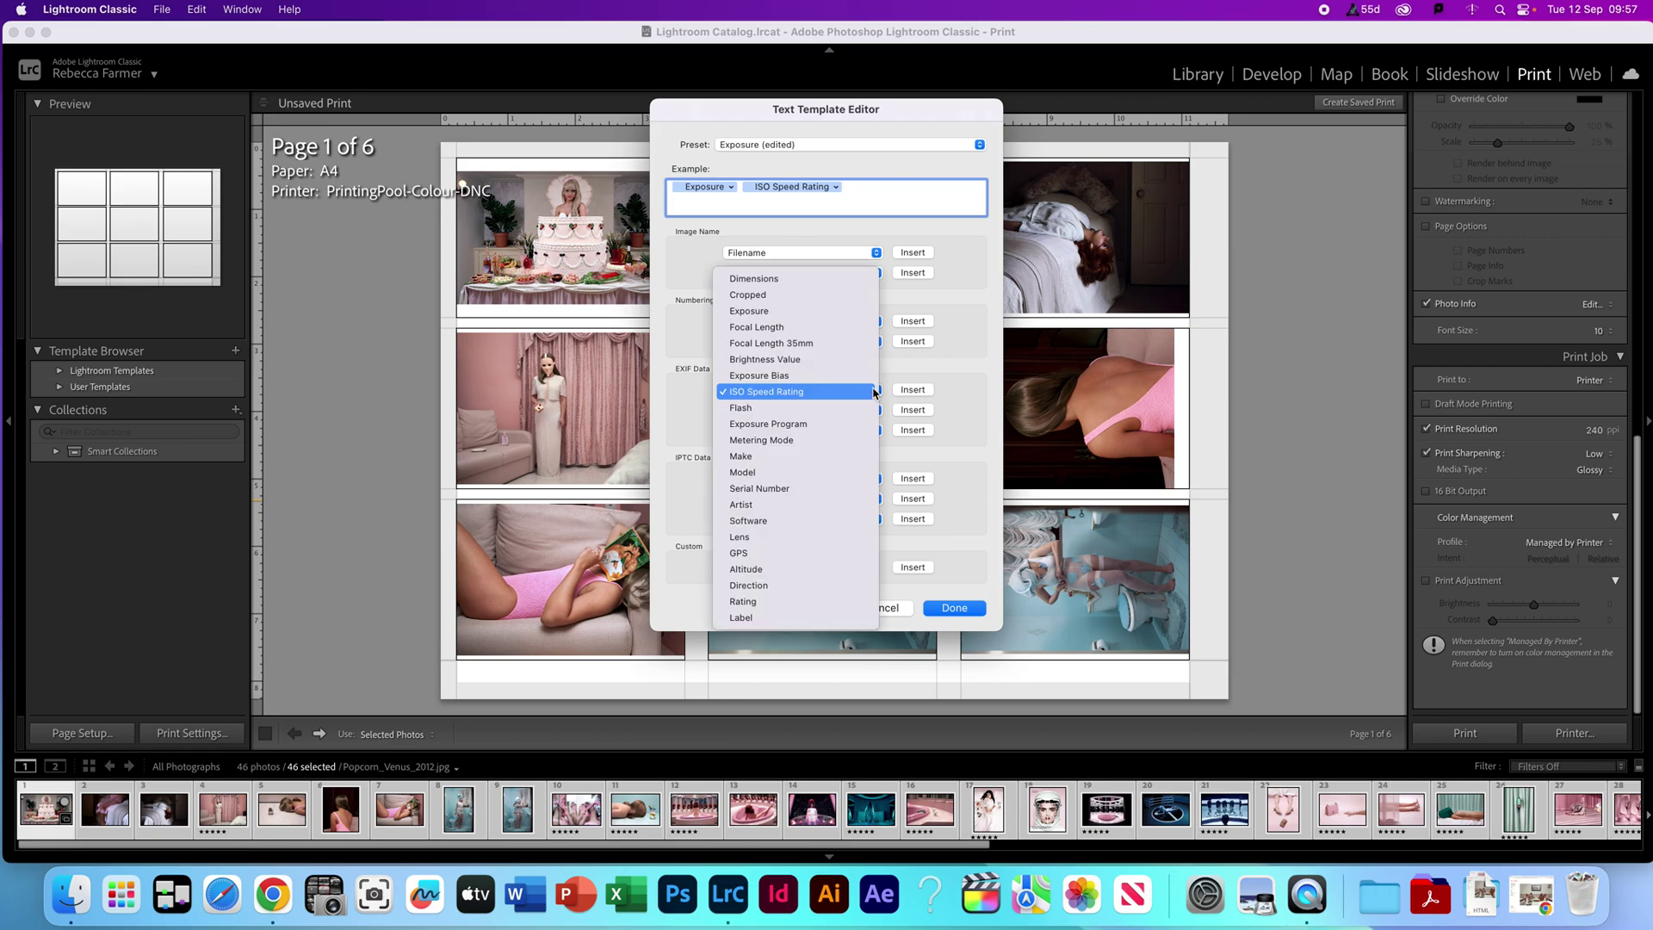
left_click(941, 362)
left_click(809, 398)
left_click(809, 397)
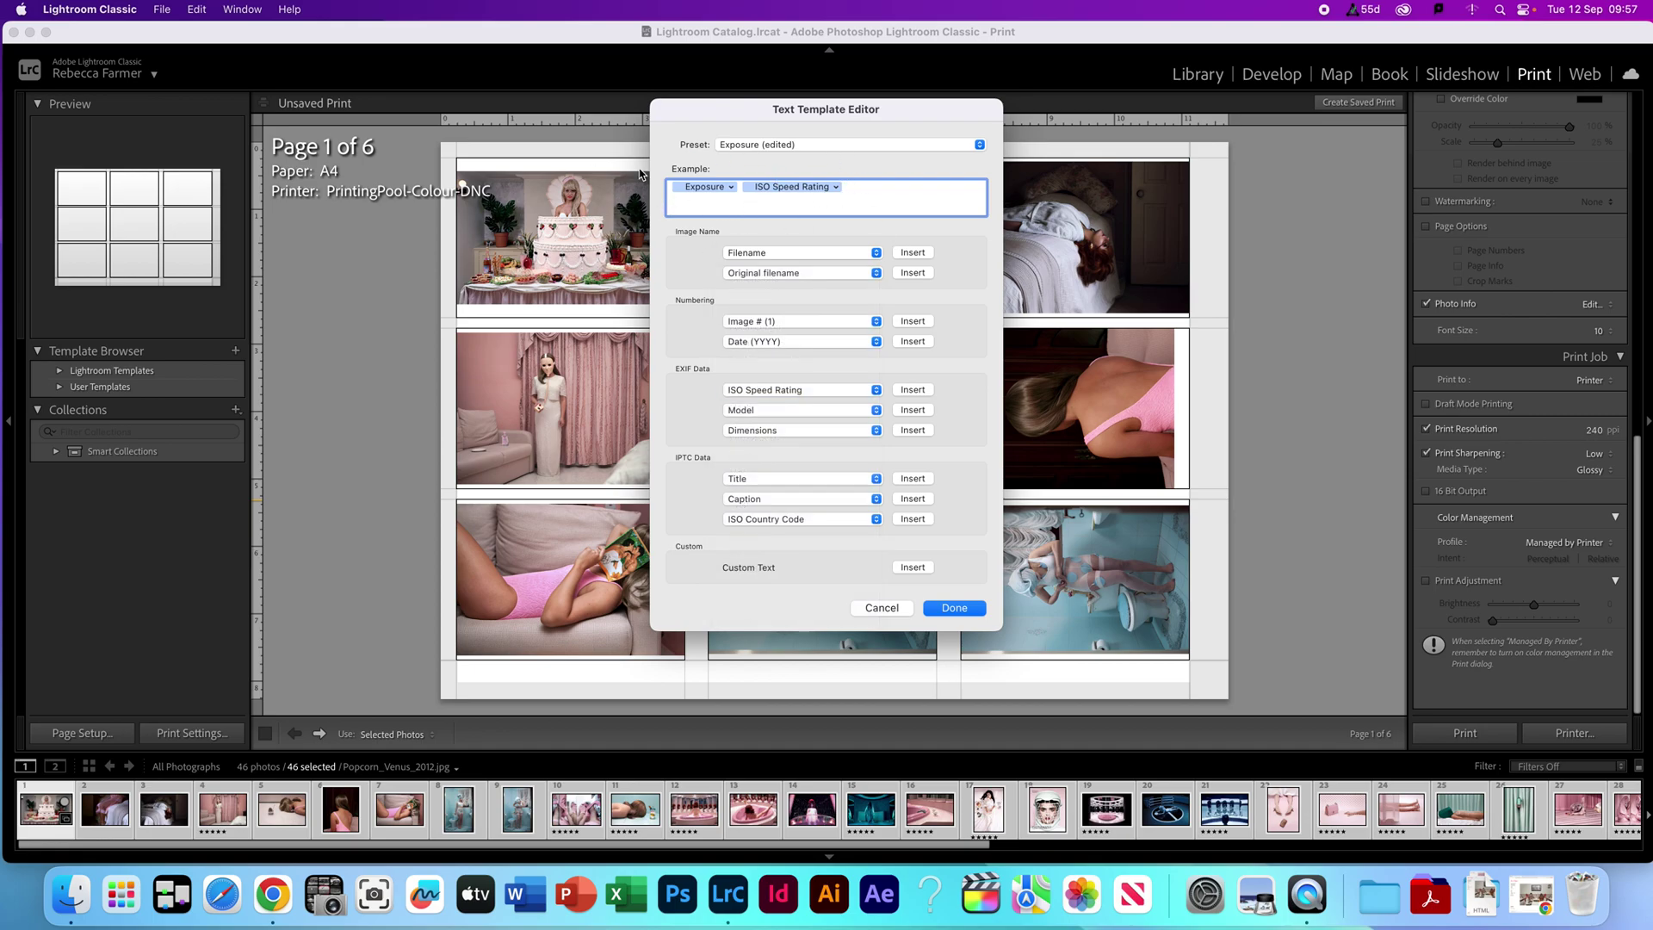
left_click(954, 609)
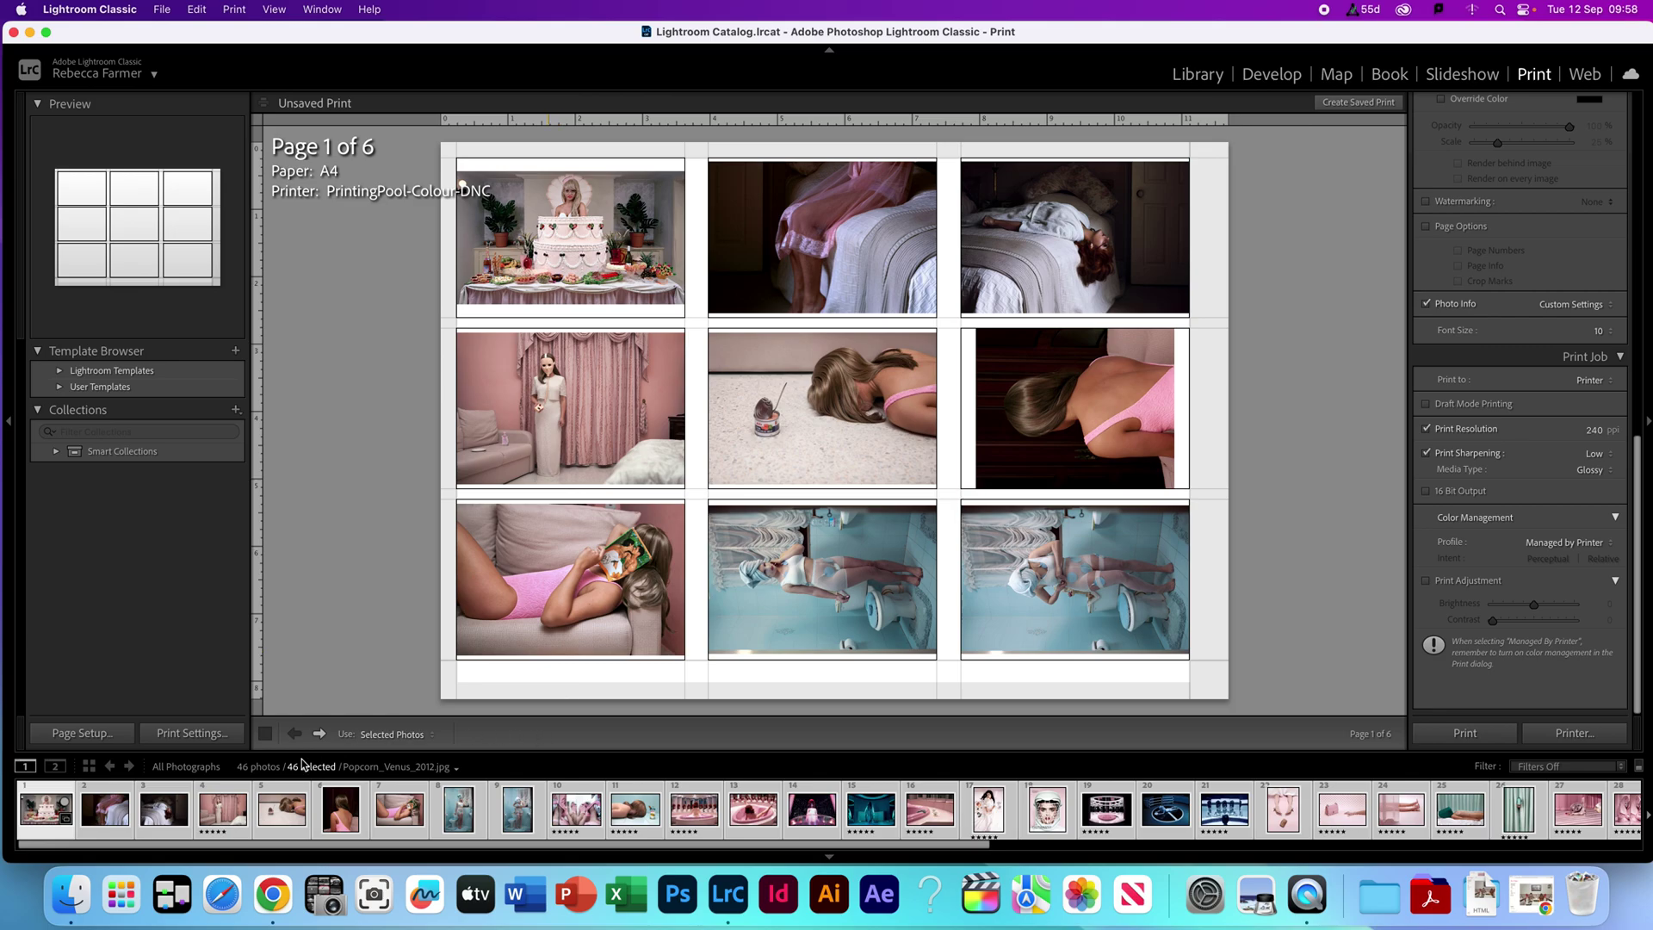
Page through the contact sheet to page 6, then back to page 1.
left_click(319, 733)
left_click(319, 733)
left_click(319, 734)
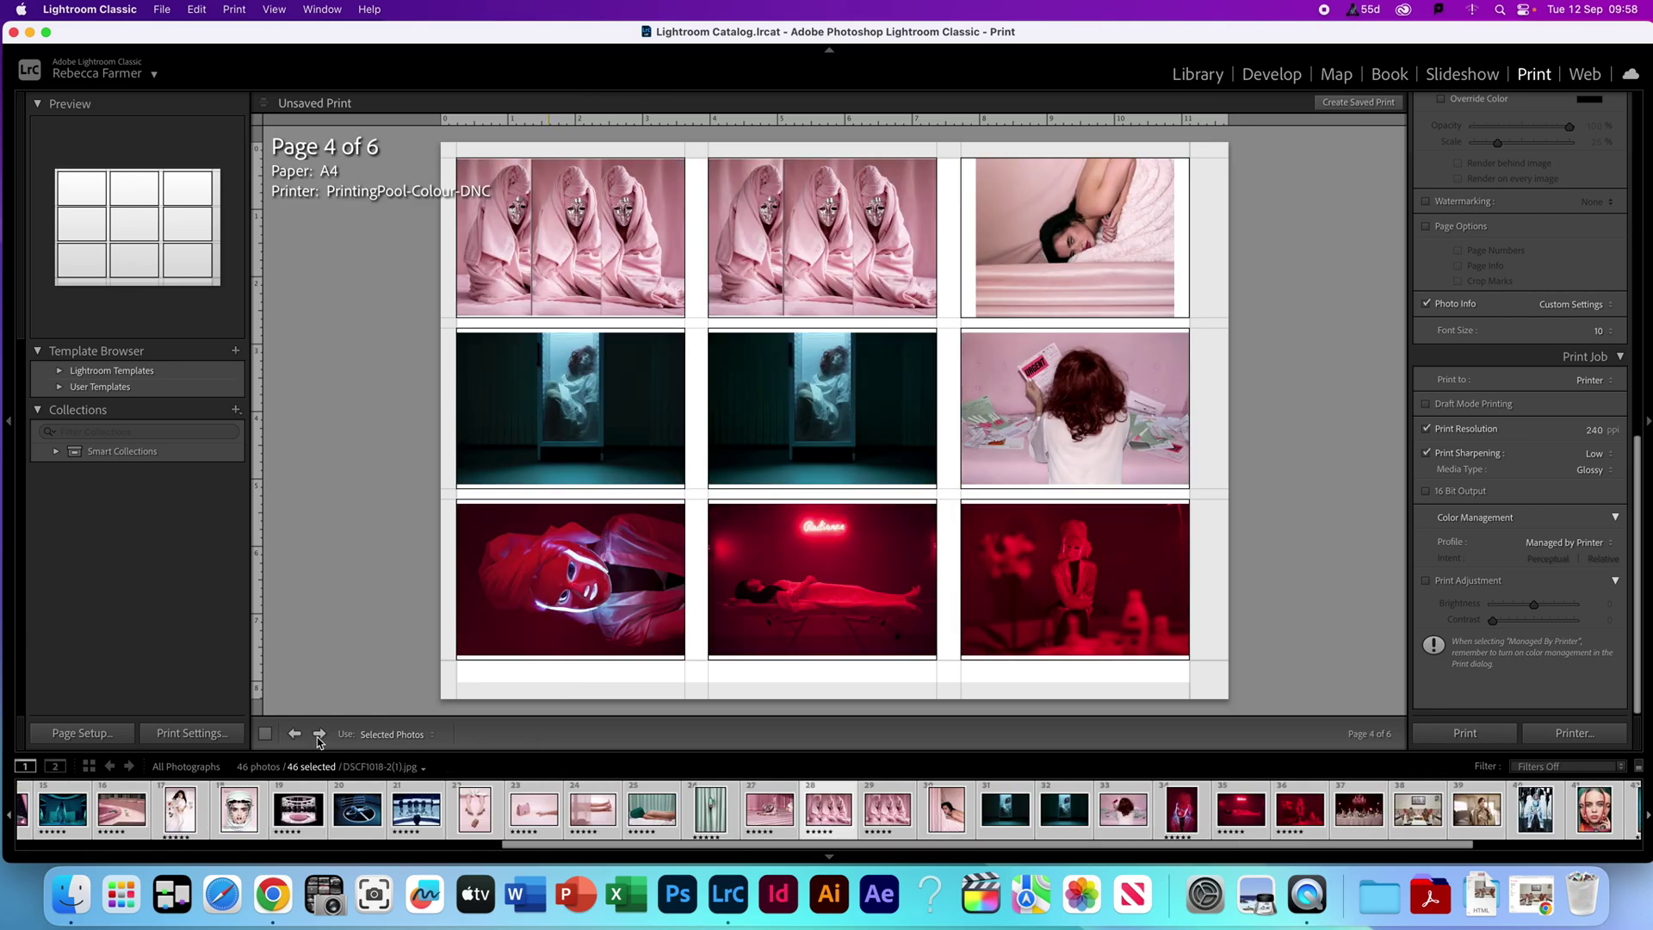
left_click(318, 733)
left_click(319, 734)
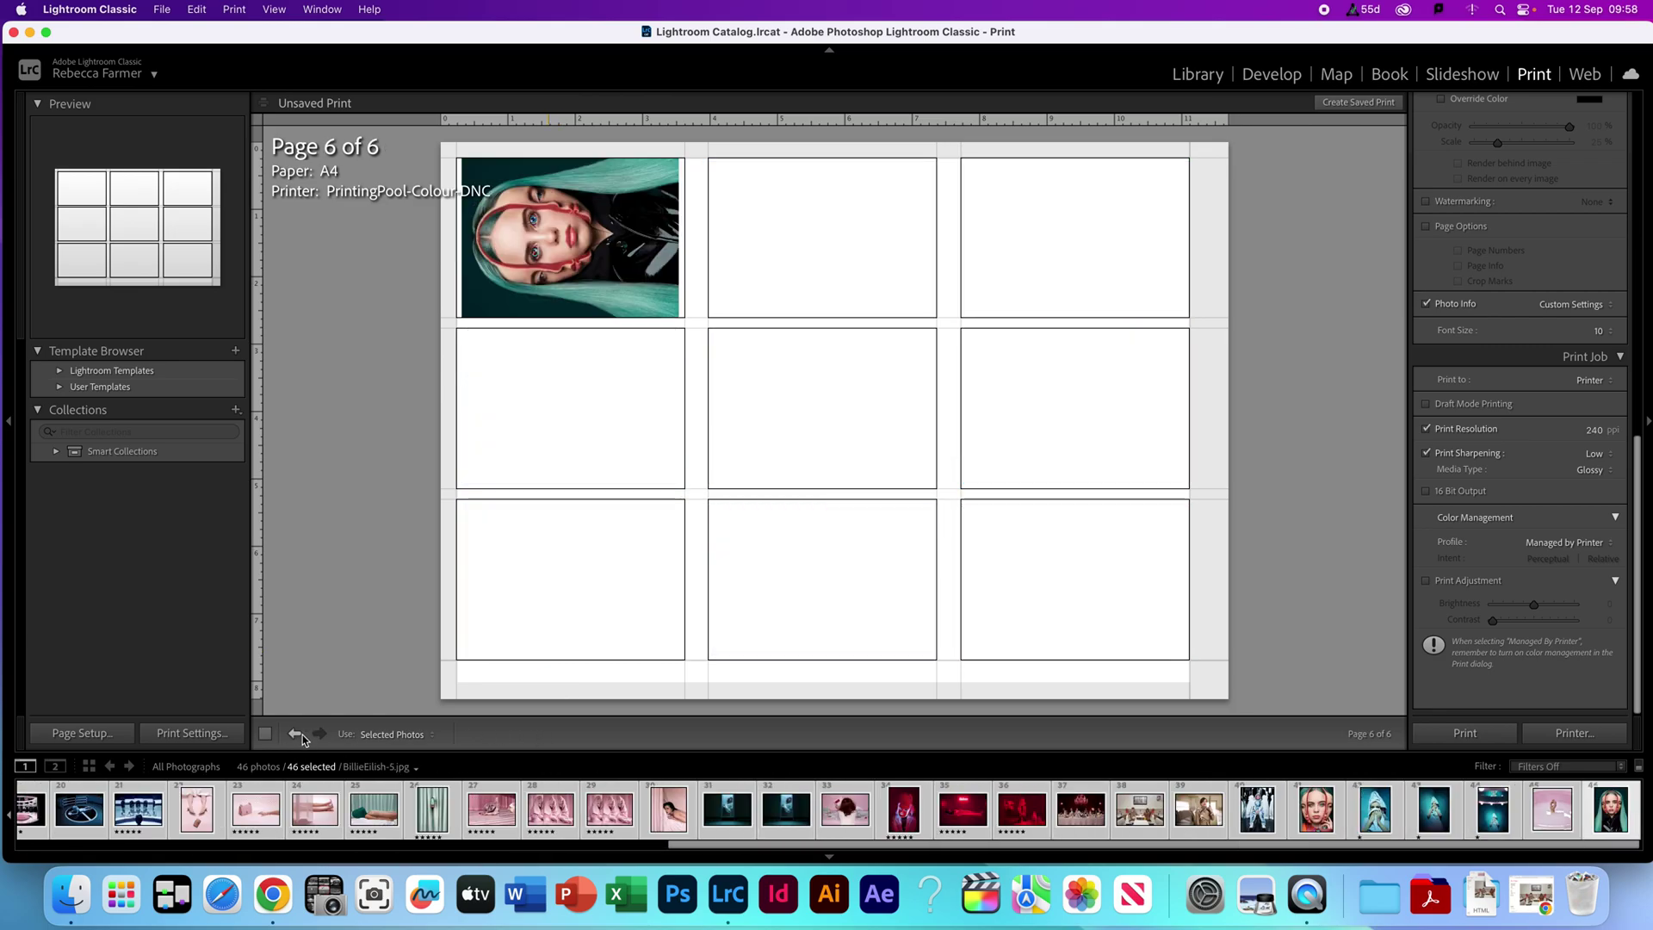
left_click(297, 735)
left_click(297, 734)
left_click(297, 734)
left_click(297, 735)
left_click(297, 734)
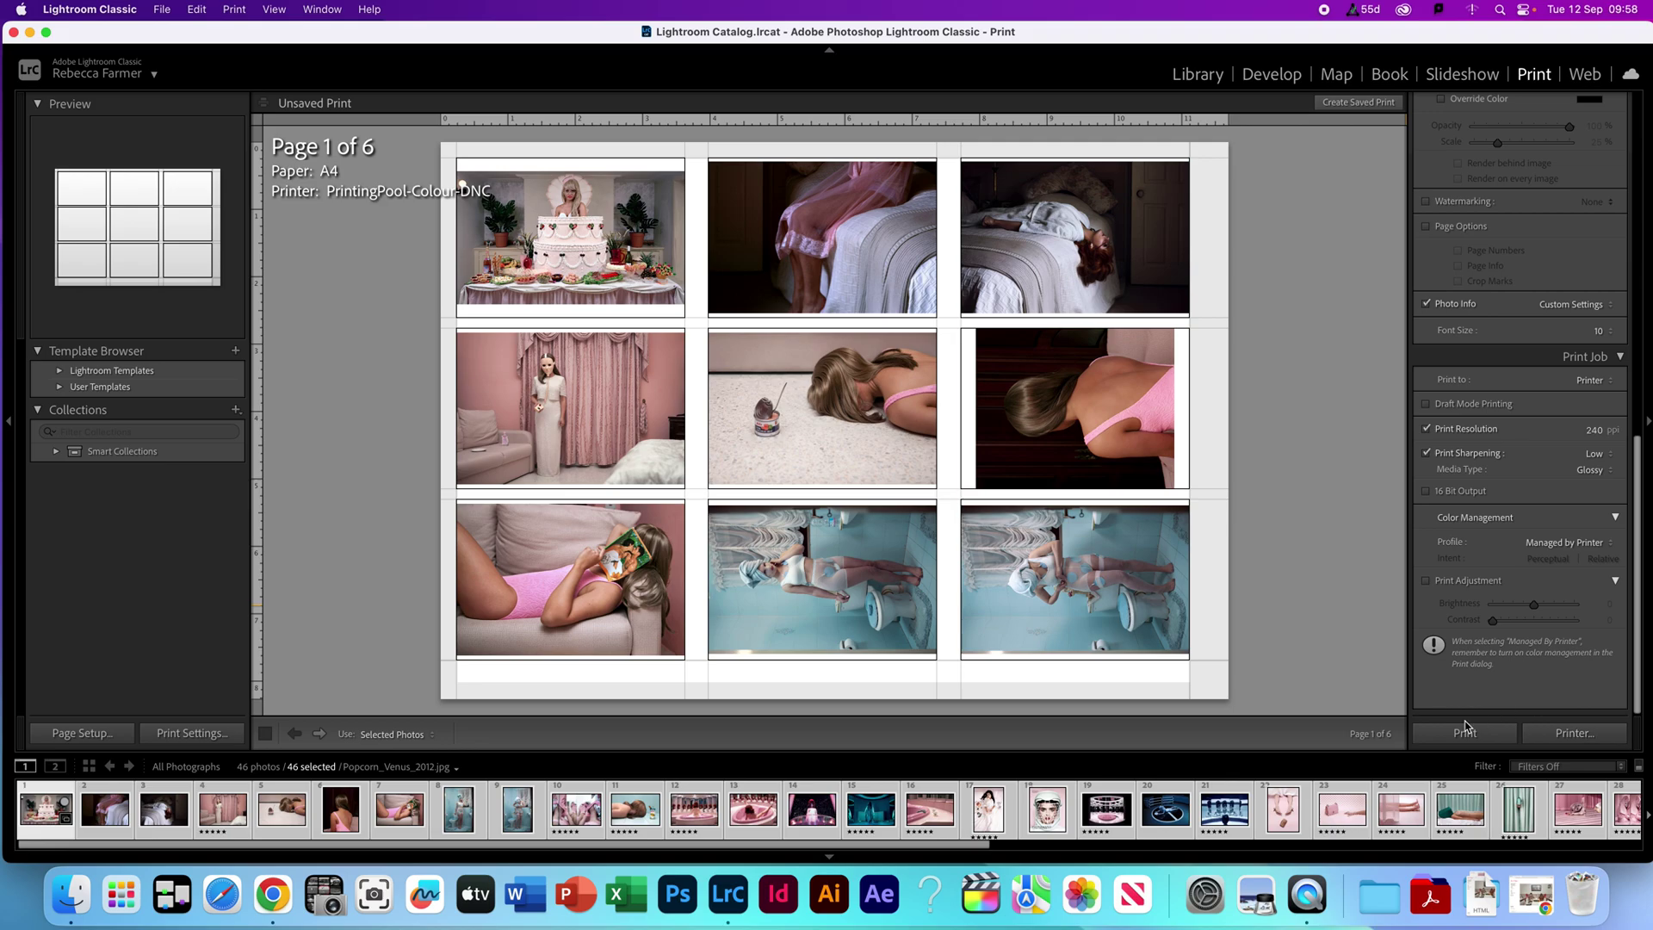
Print to PDF as 'Juno Calypso Contact Sheet', saved in the Desktop folder.
left_click(1591, 734)
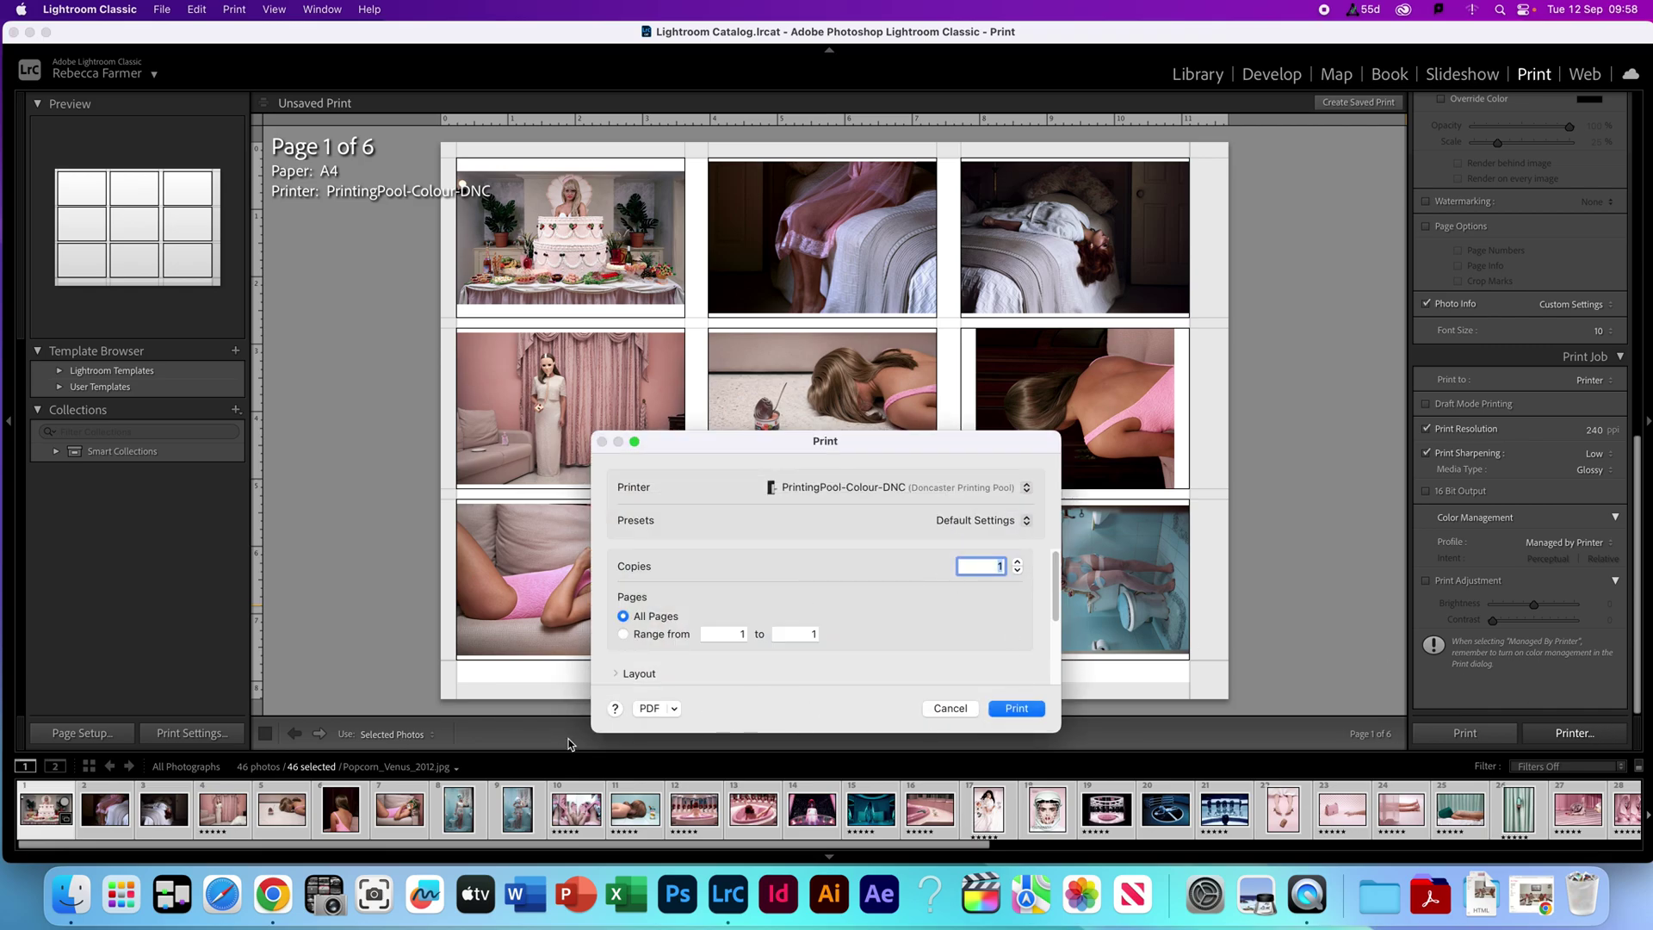
left_click(673, 708)
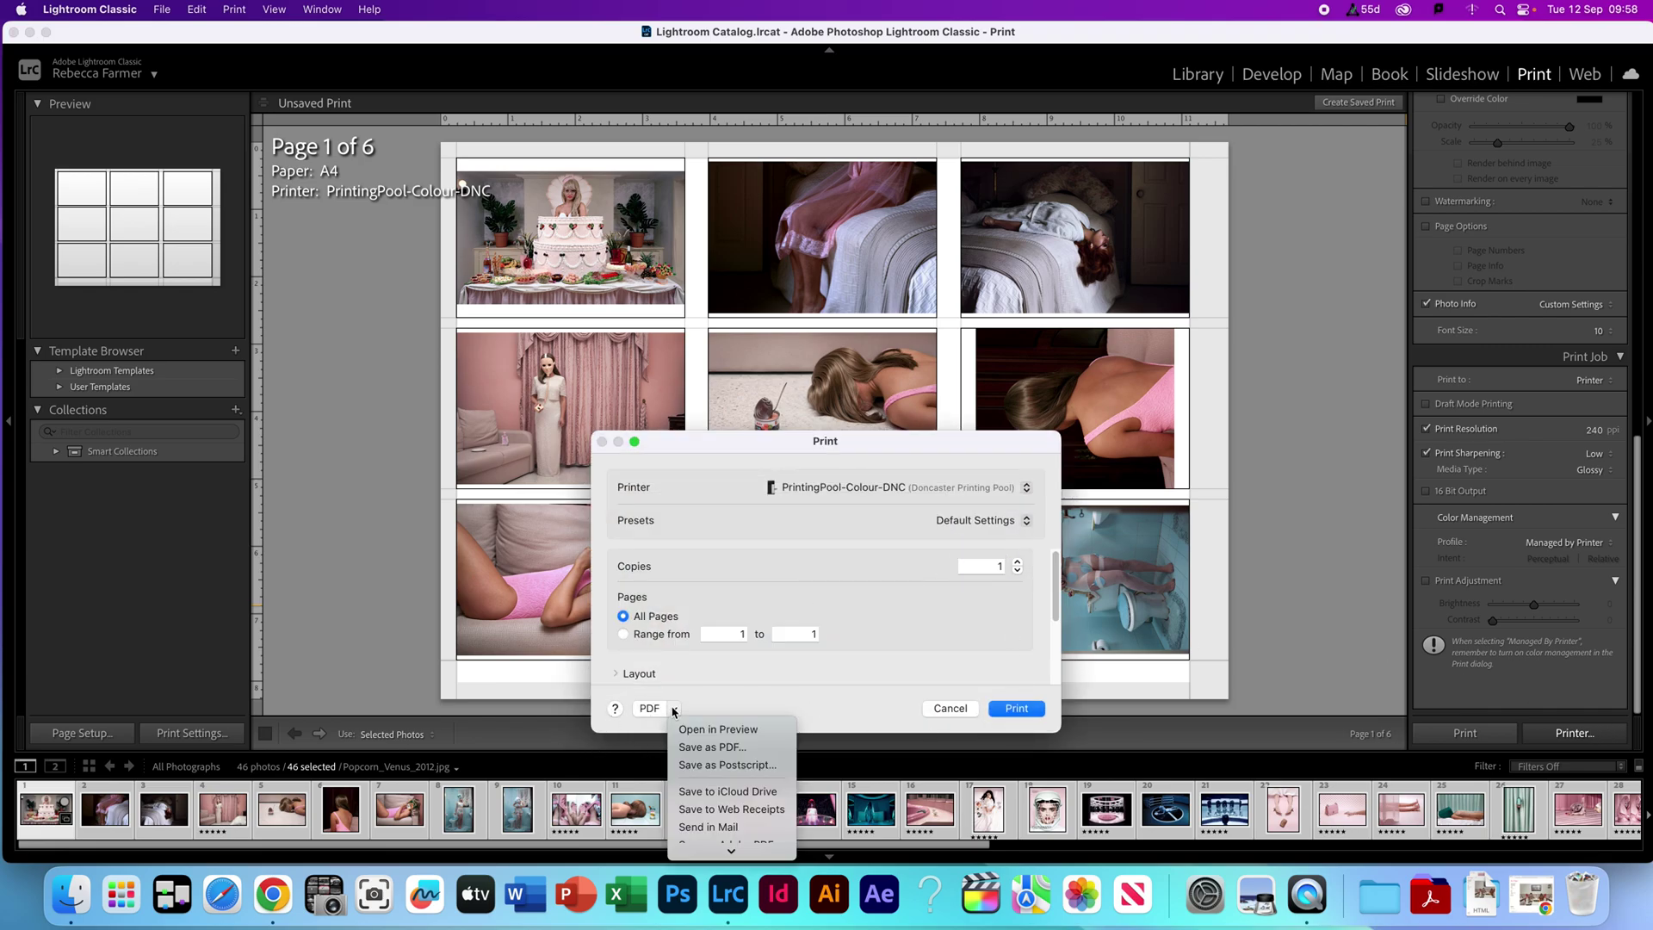
left_click(689, 746)
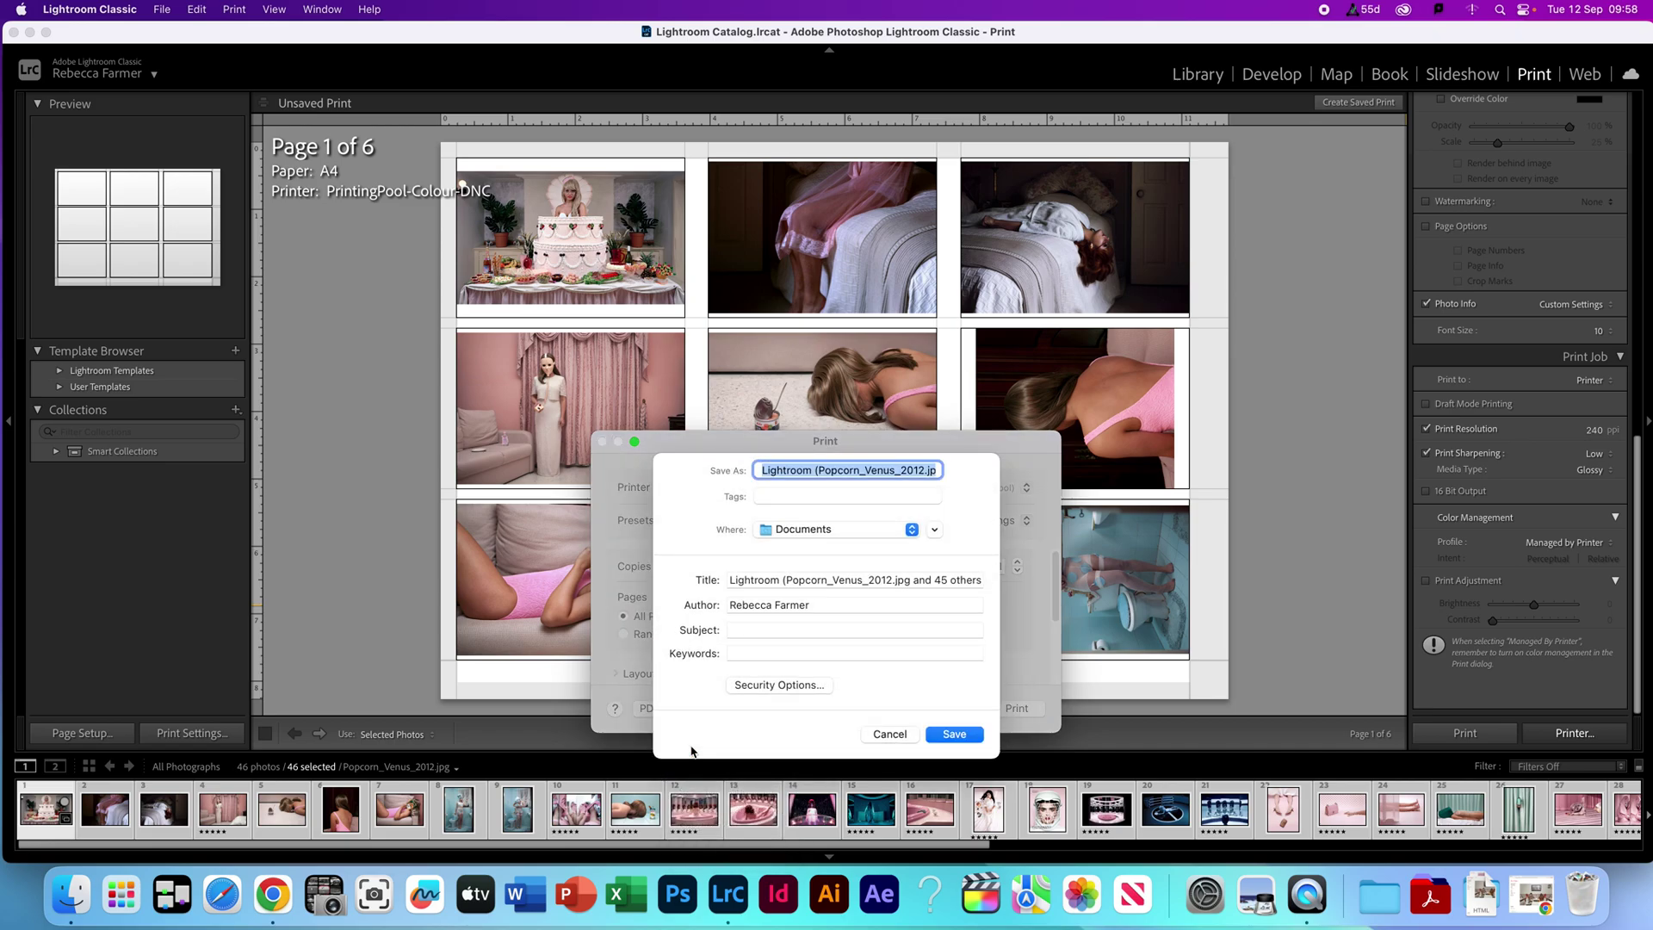
type("Juno ")
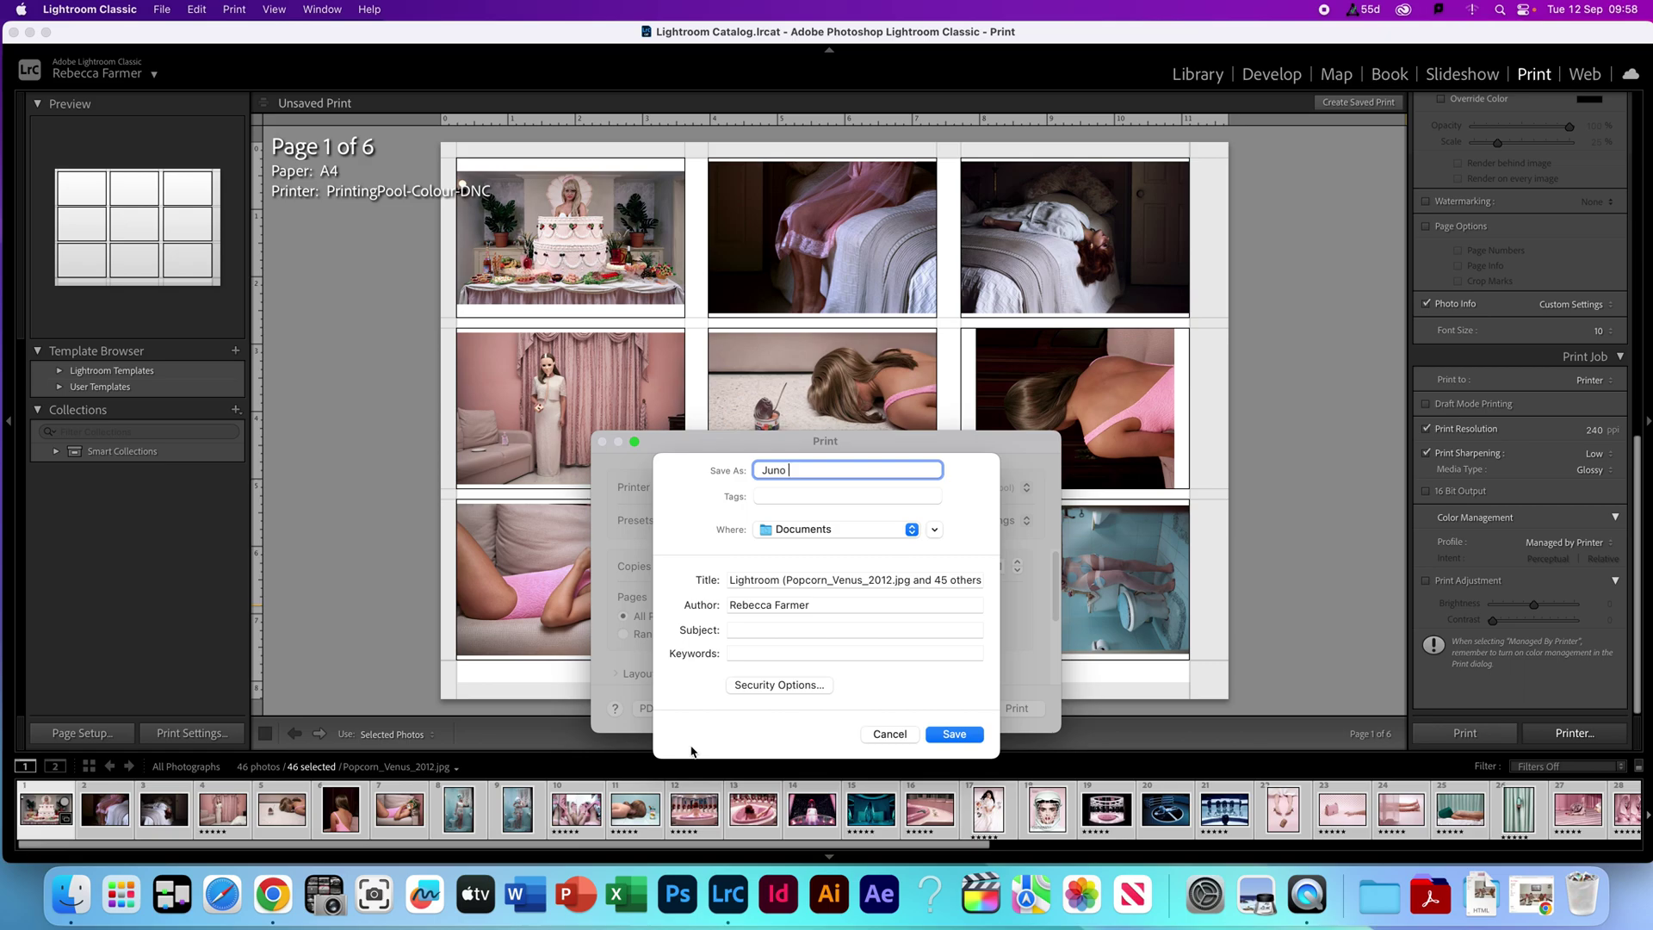
type("Calypso Contact Sheet")
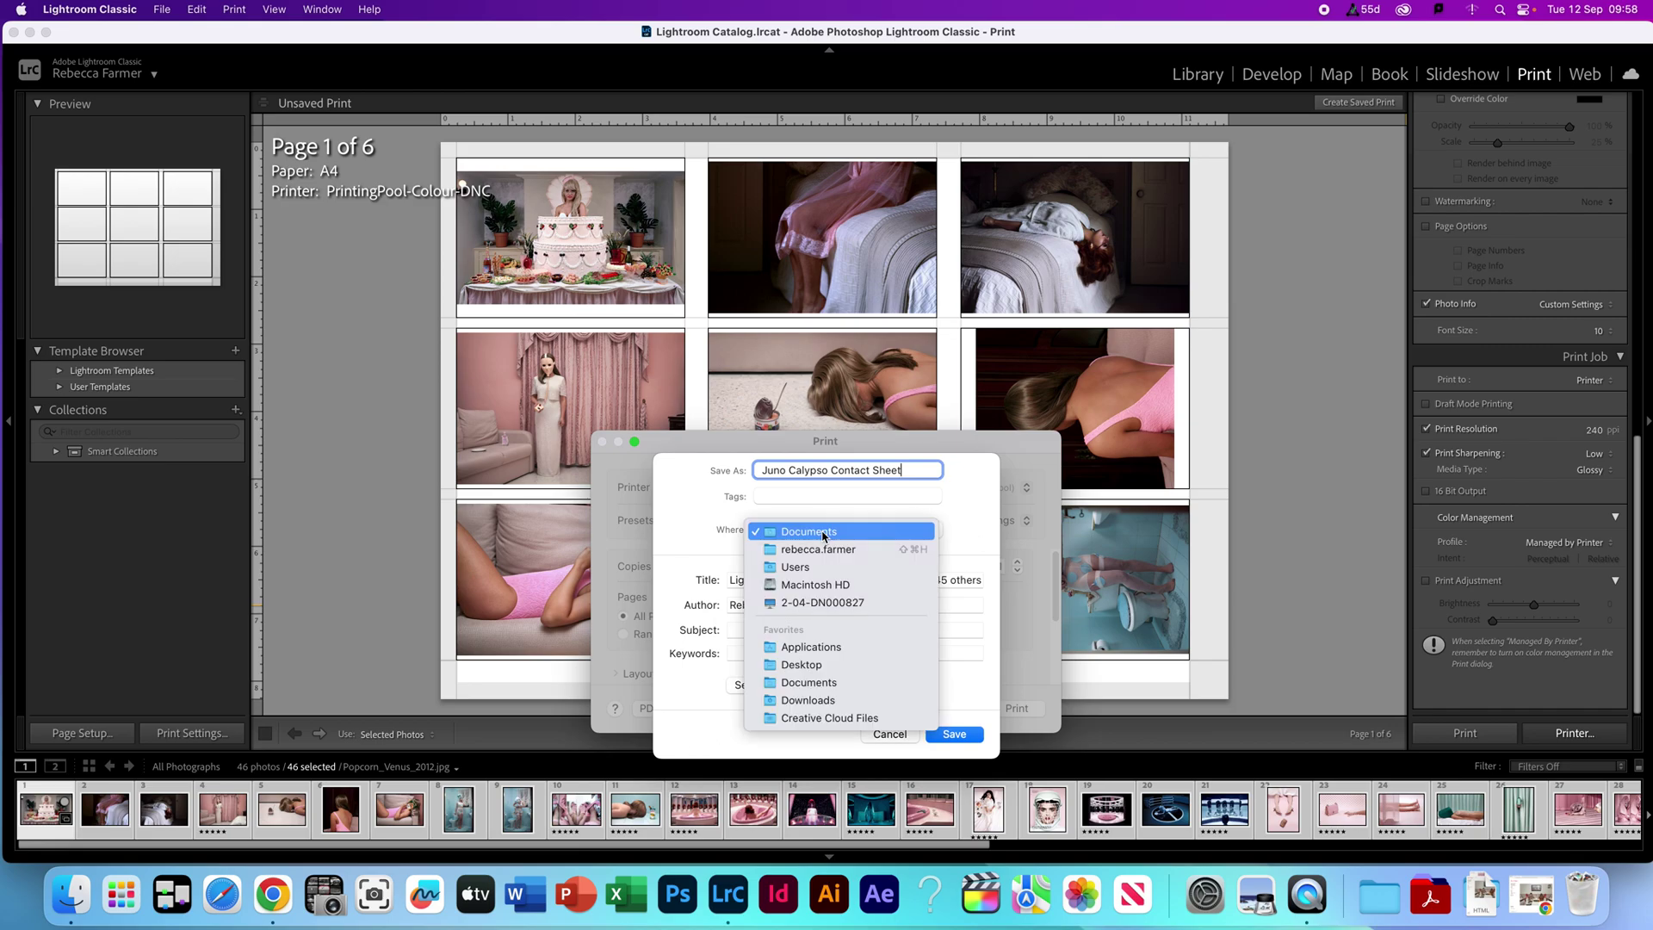
left_click(856, 664)
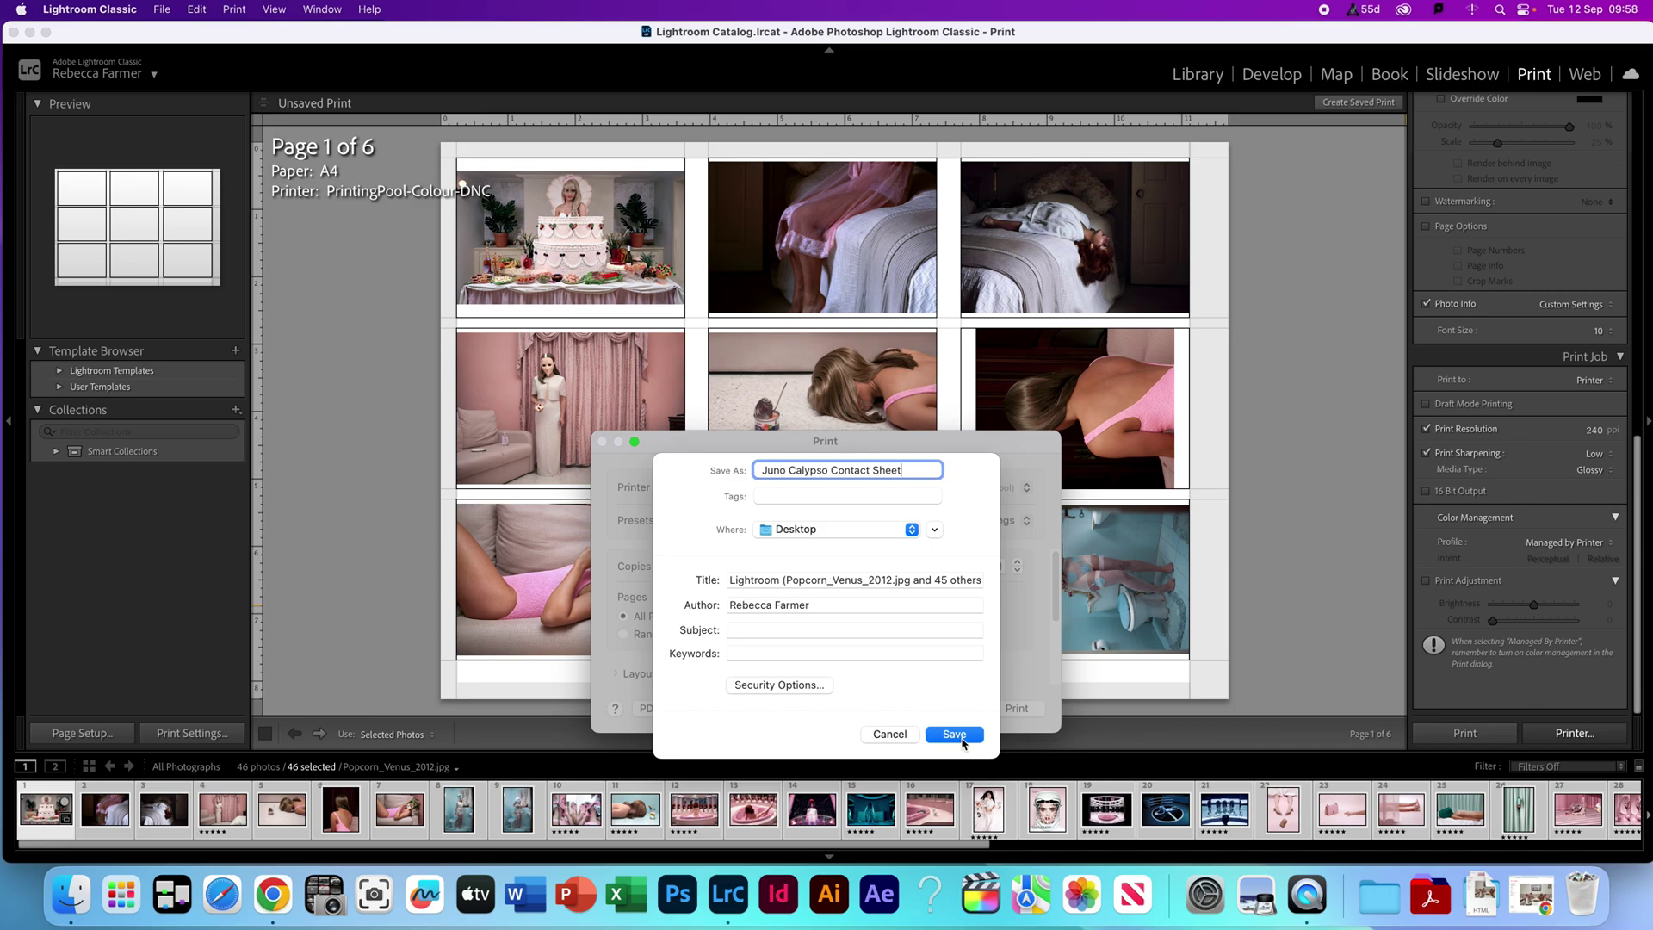
left_click(964, 744)
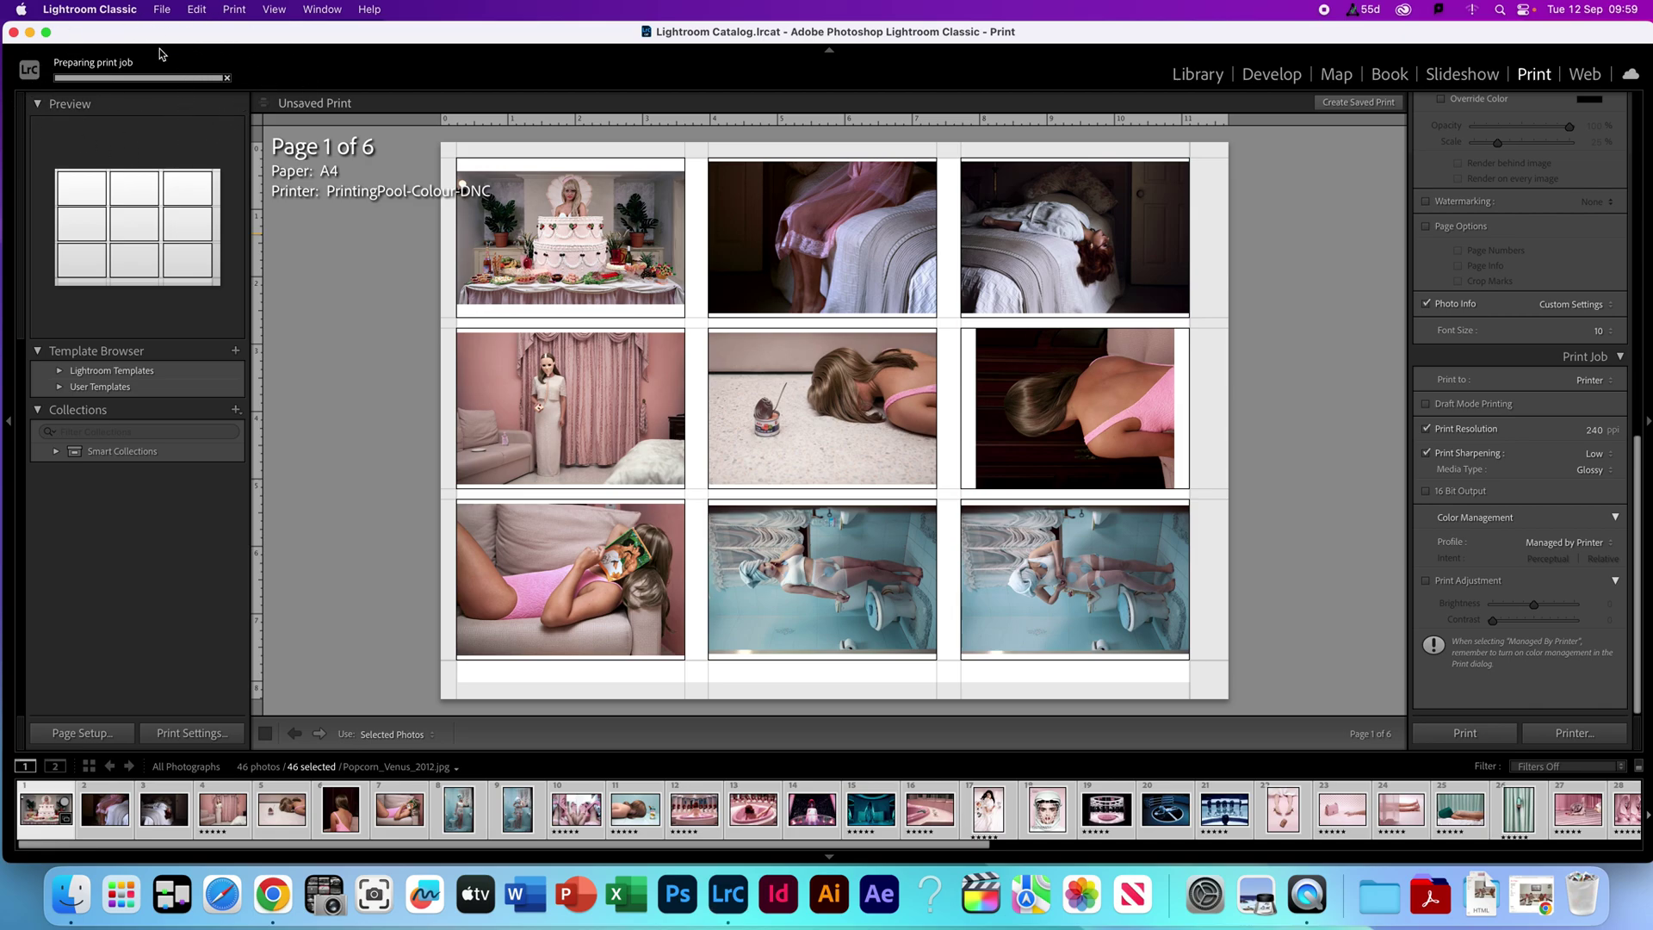
Minimise Lightroom and open Juno Calypso Contact Sheet.pdf from the desktop.
left_click(30, 33)
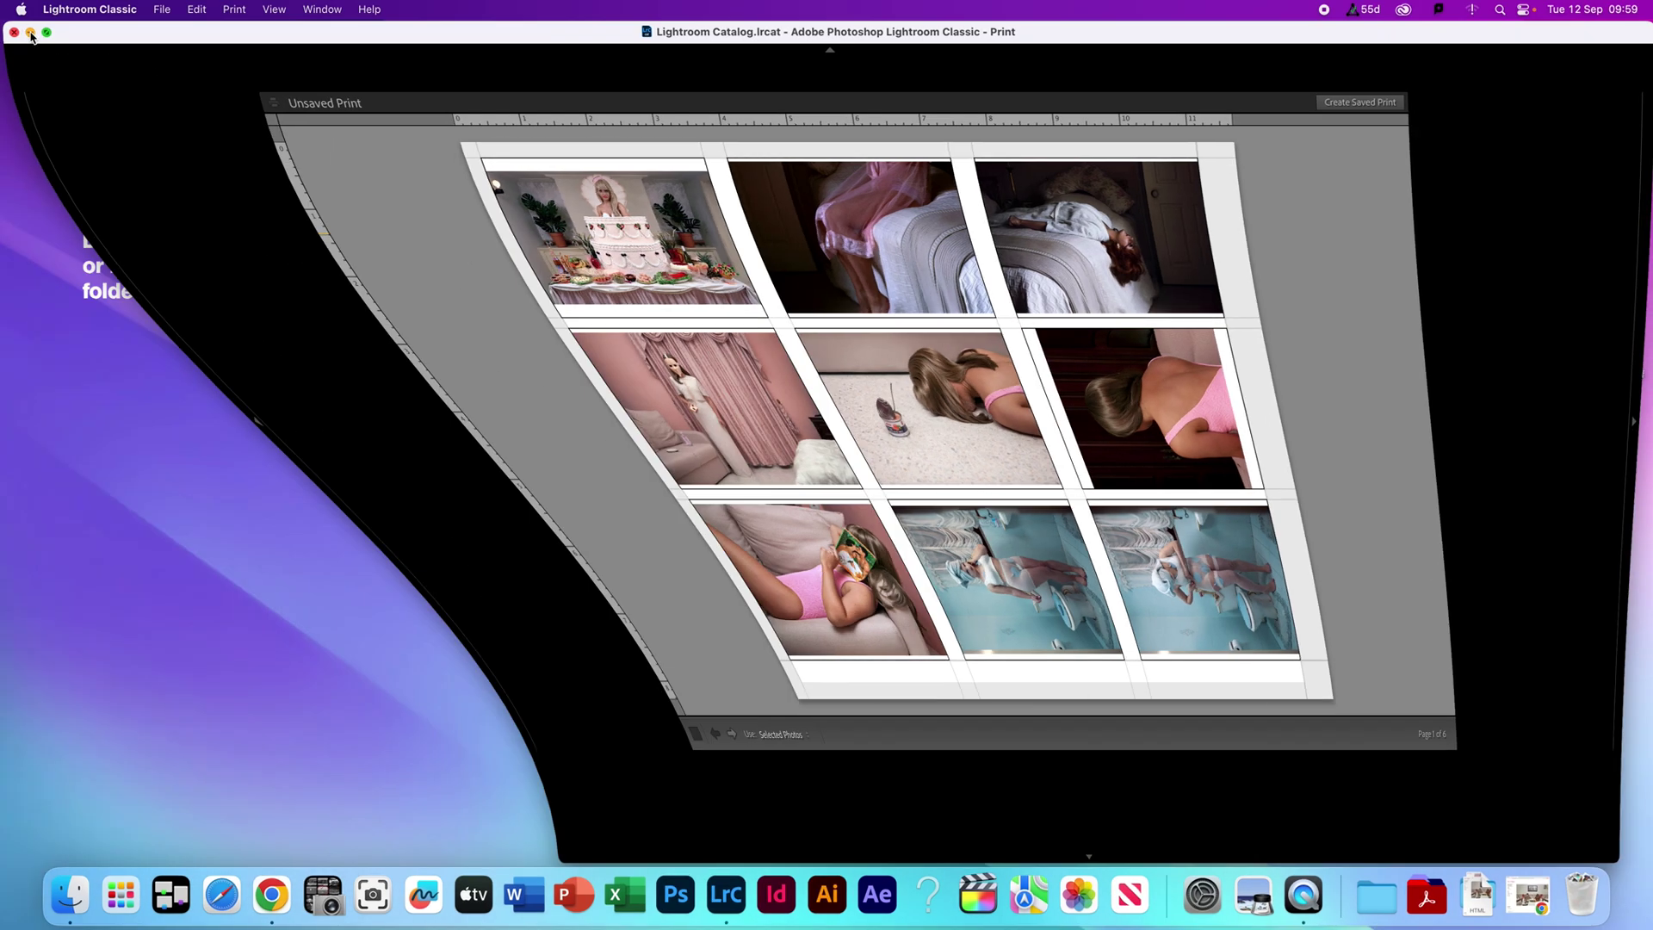
double_click(1608, 340)
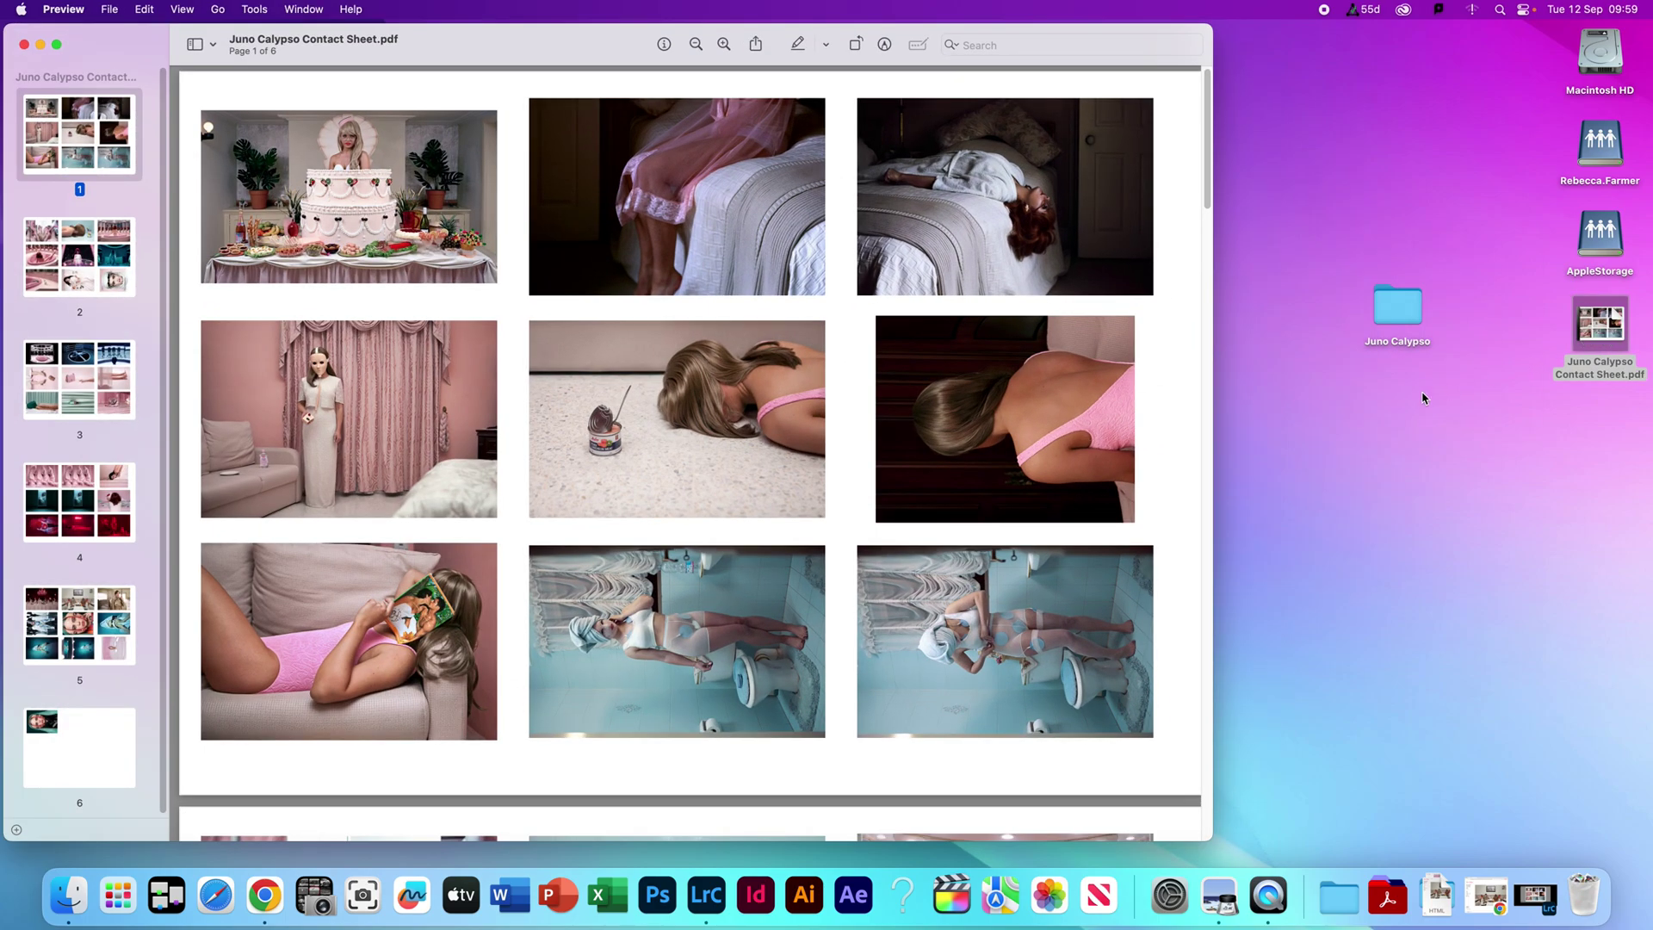
Scroll through the six pages of the contact sheet PDF in Preview and back to the top.
left_click(1481, 411)
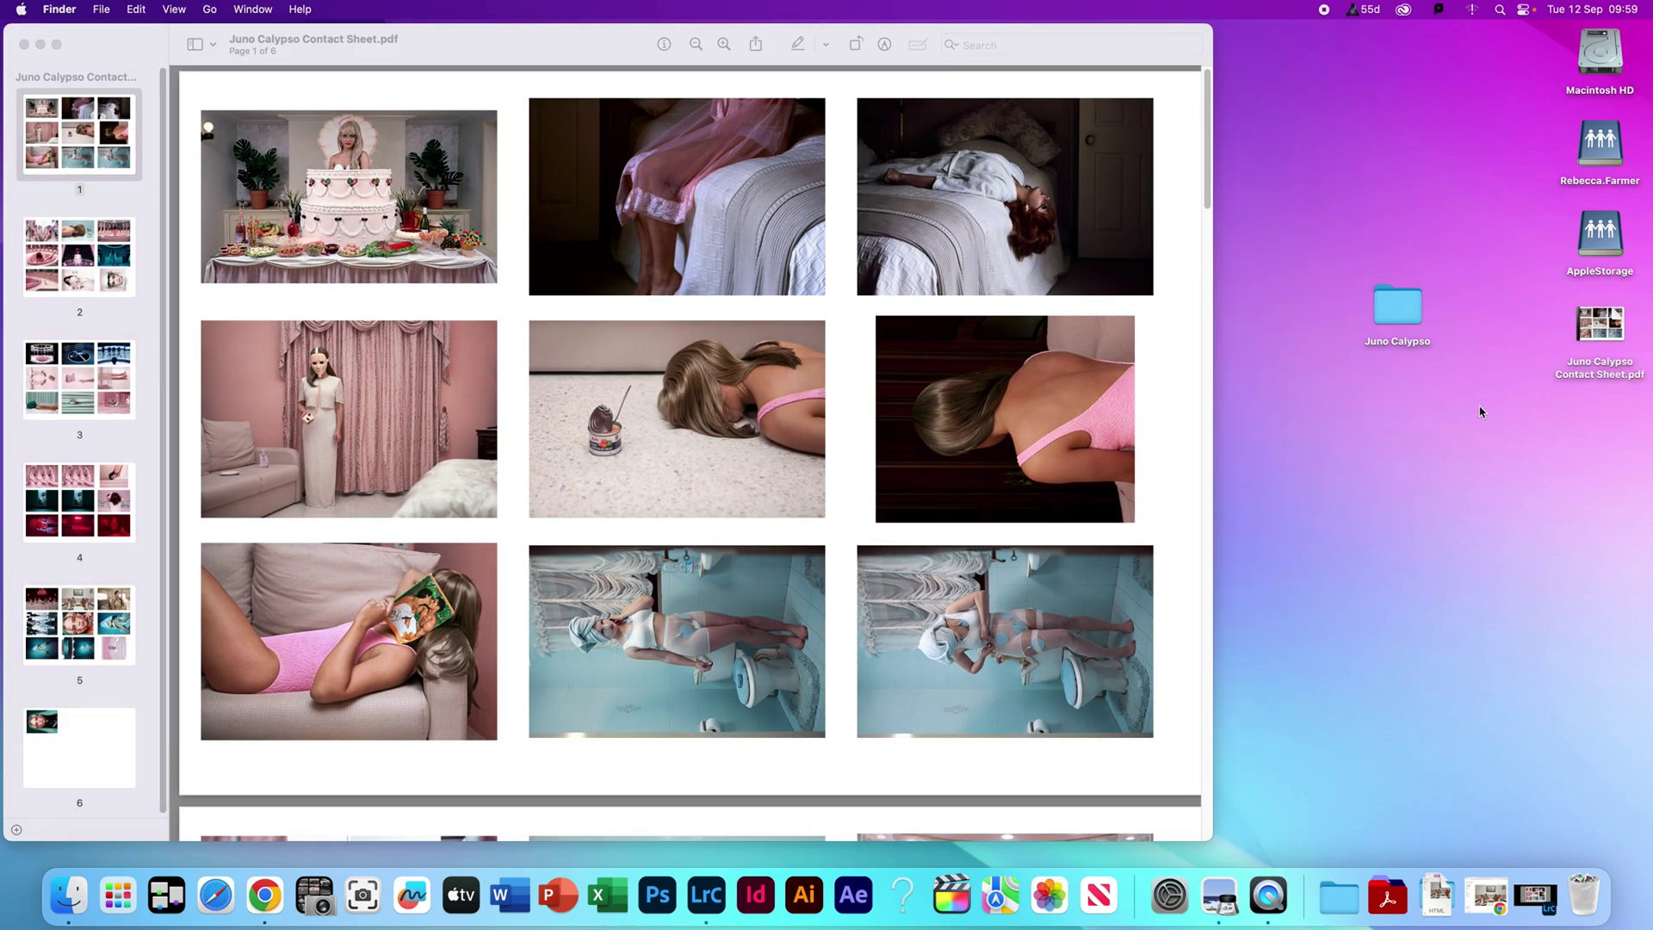
mouse_move(1599, 327)
scroll(452, 620, "down", 10)
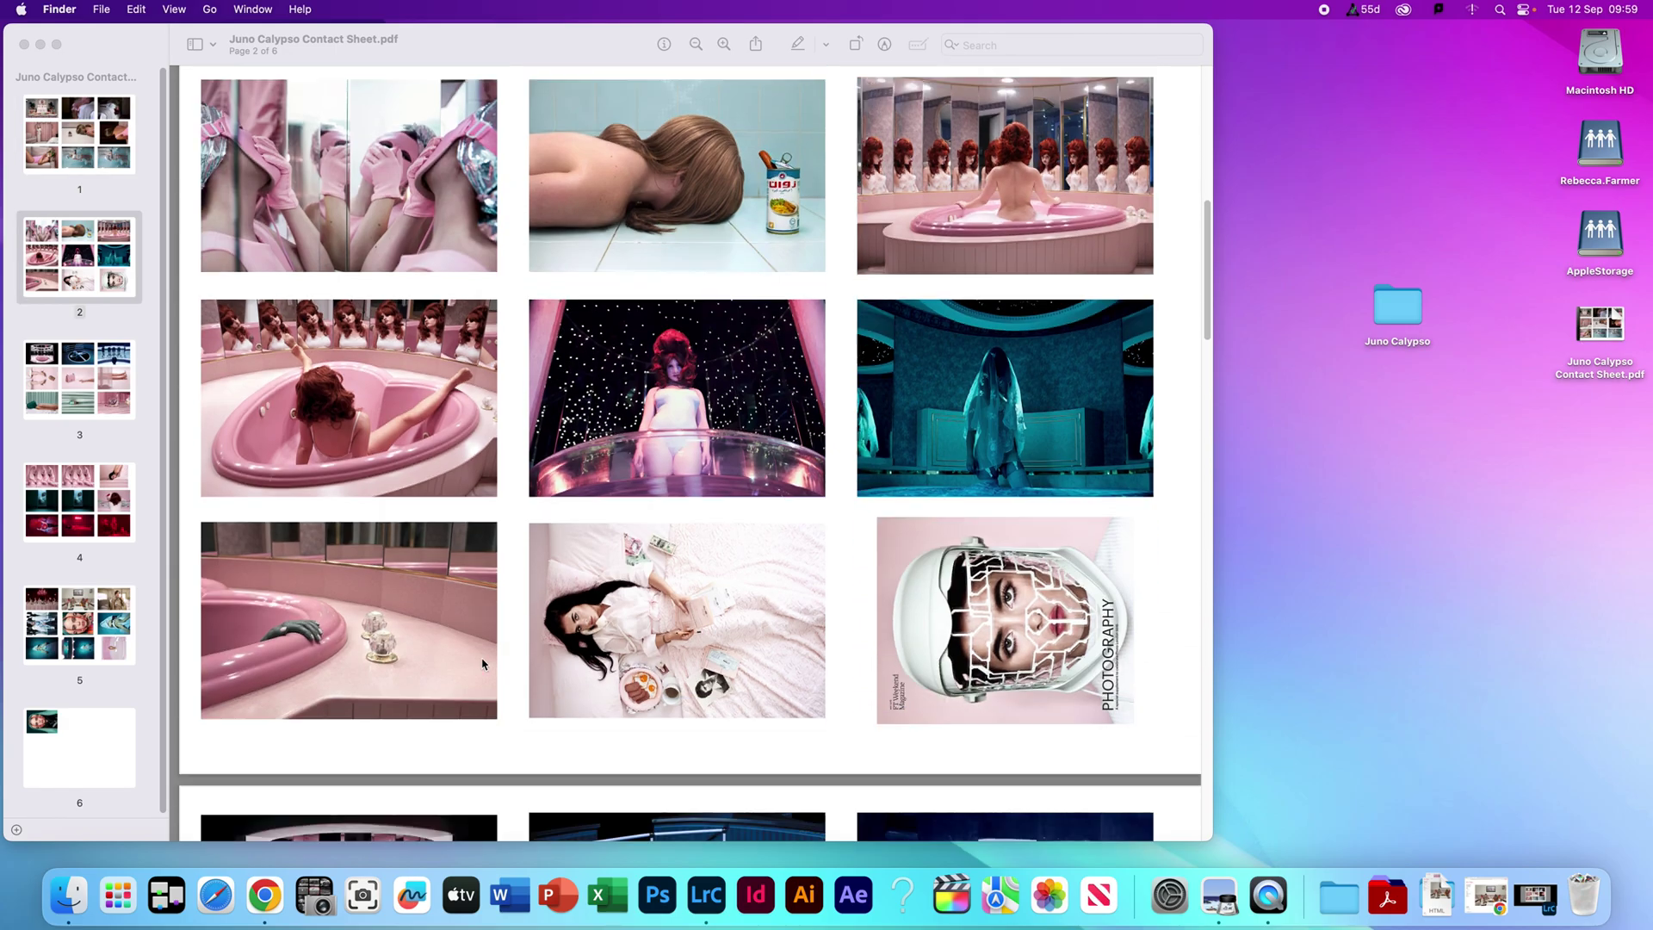
scroll(483, 663, "down", 5)
left_click(1165, 700)
scroll(1166, 701, "down", 15)
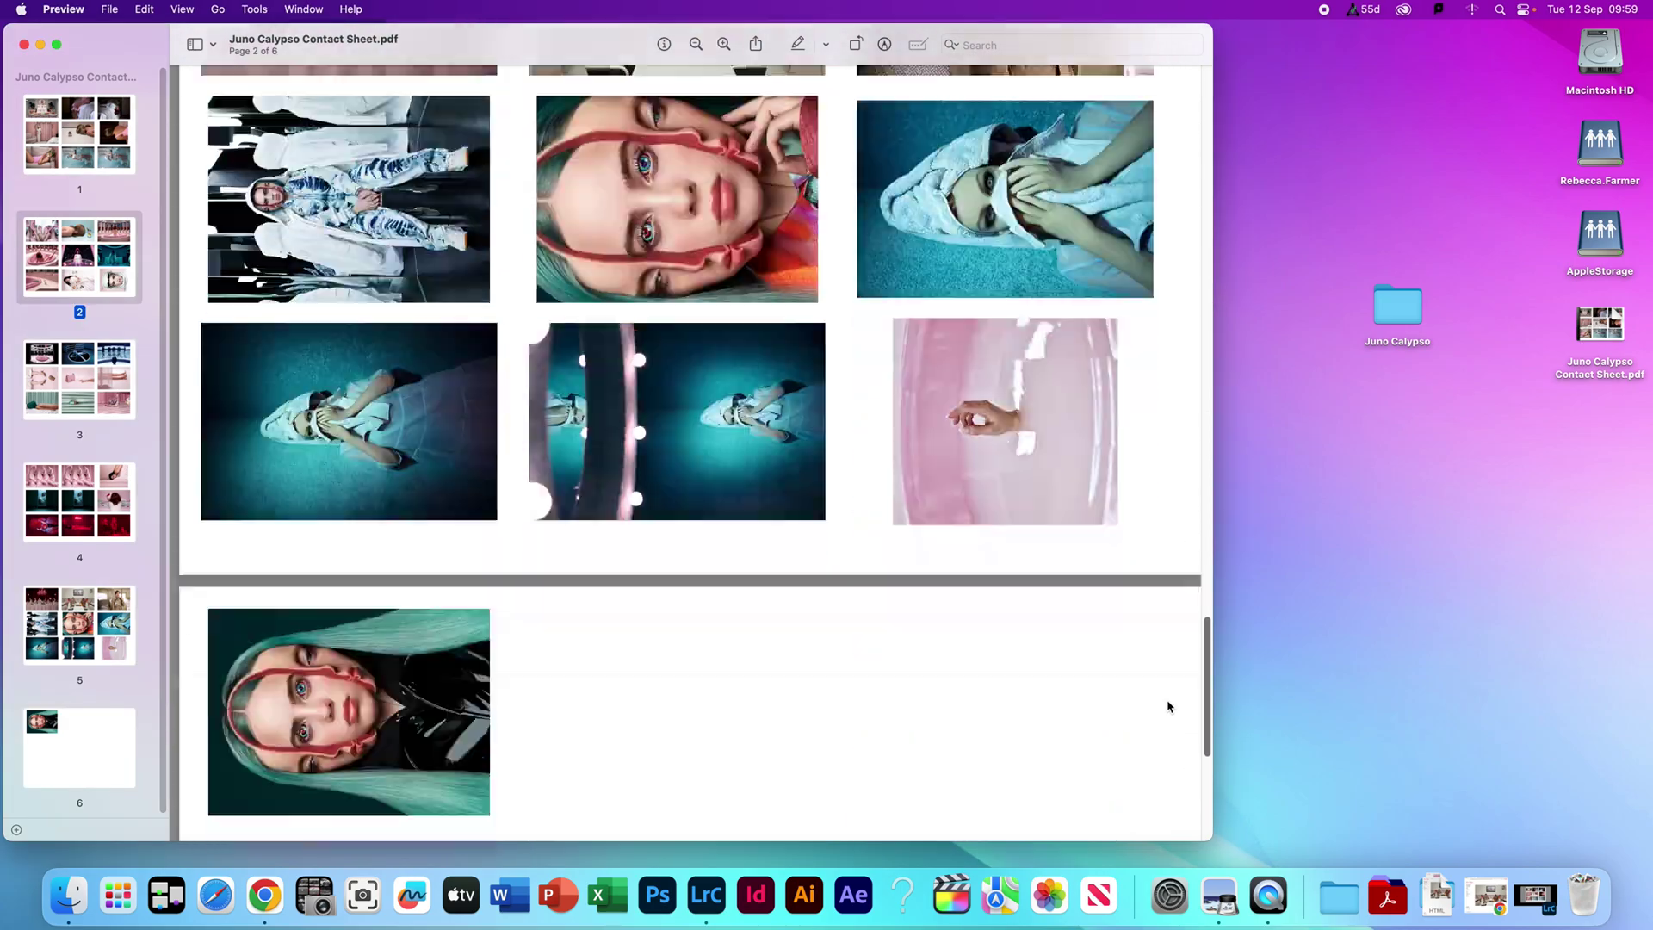
scroll(1191, 221, "up", 20)
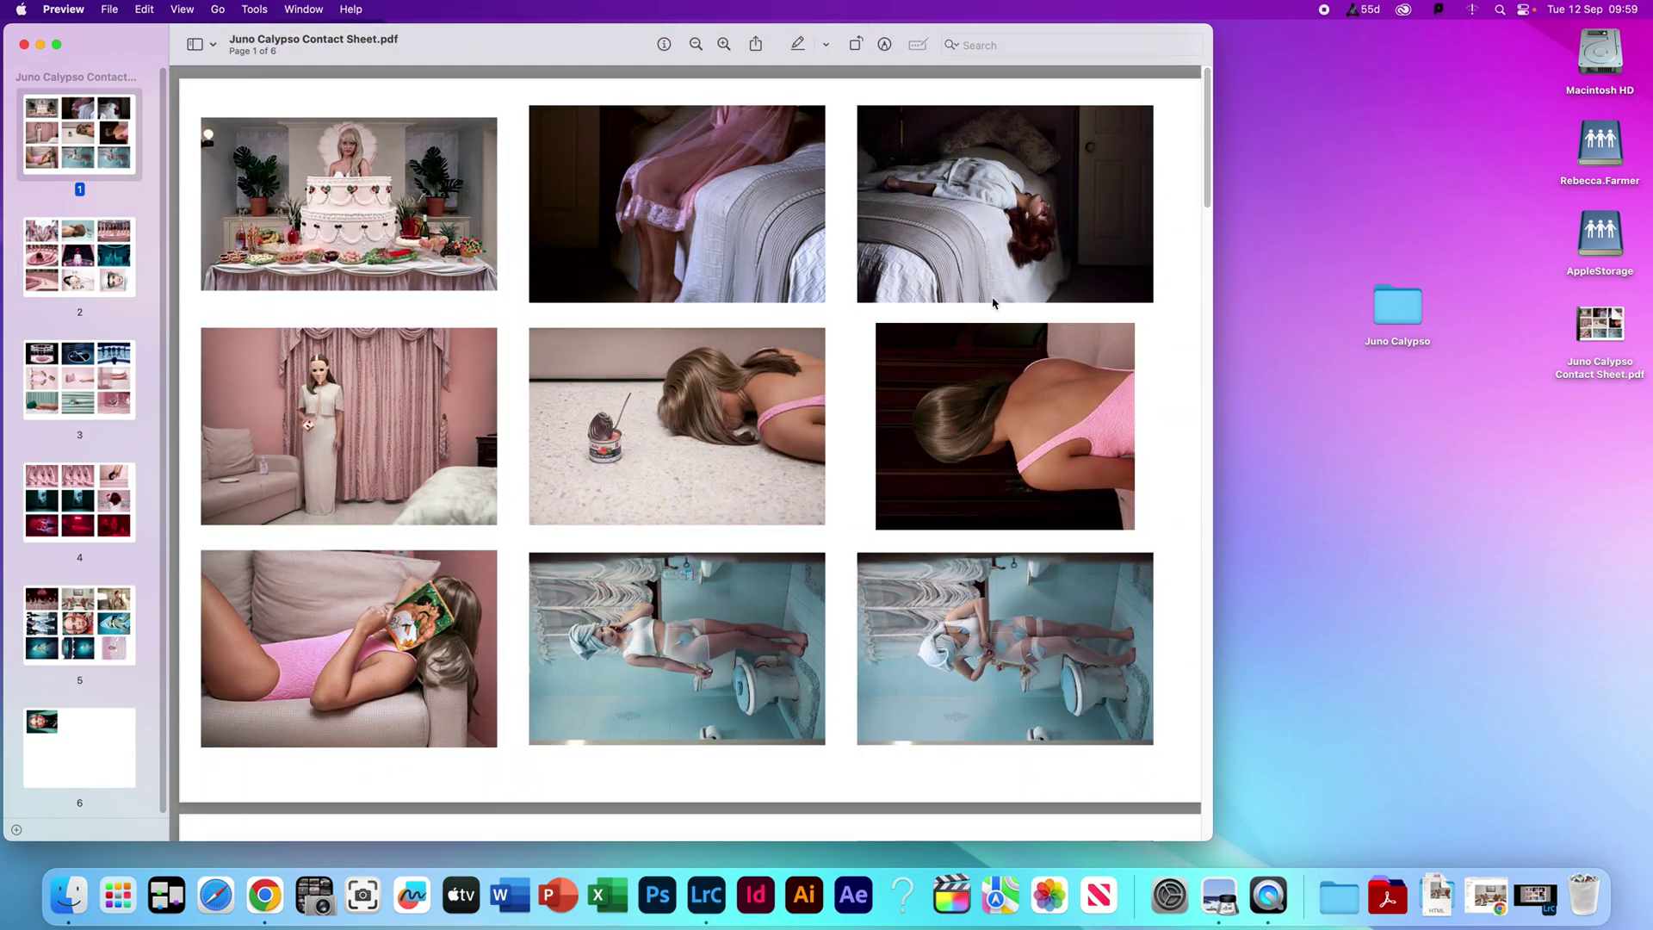
left_click_drag(1198, 140, 1197, 94)
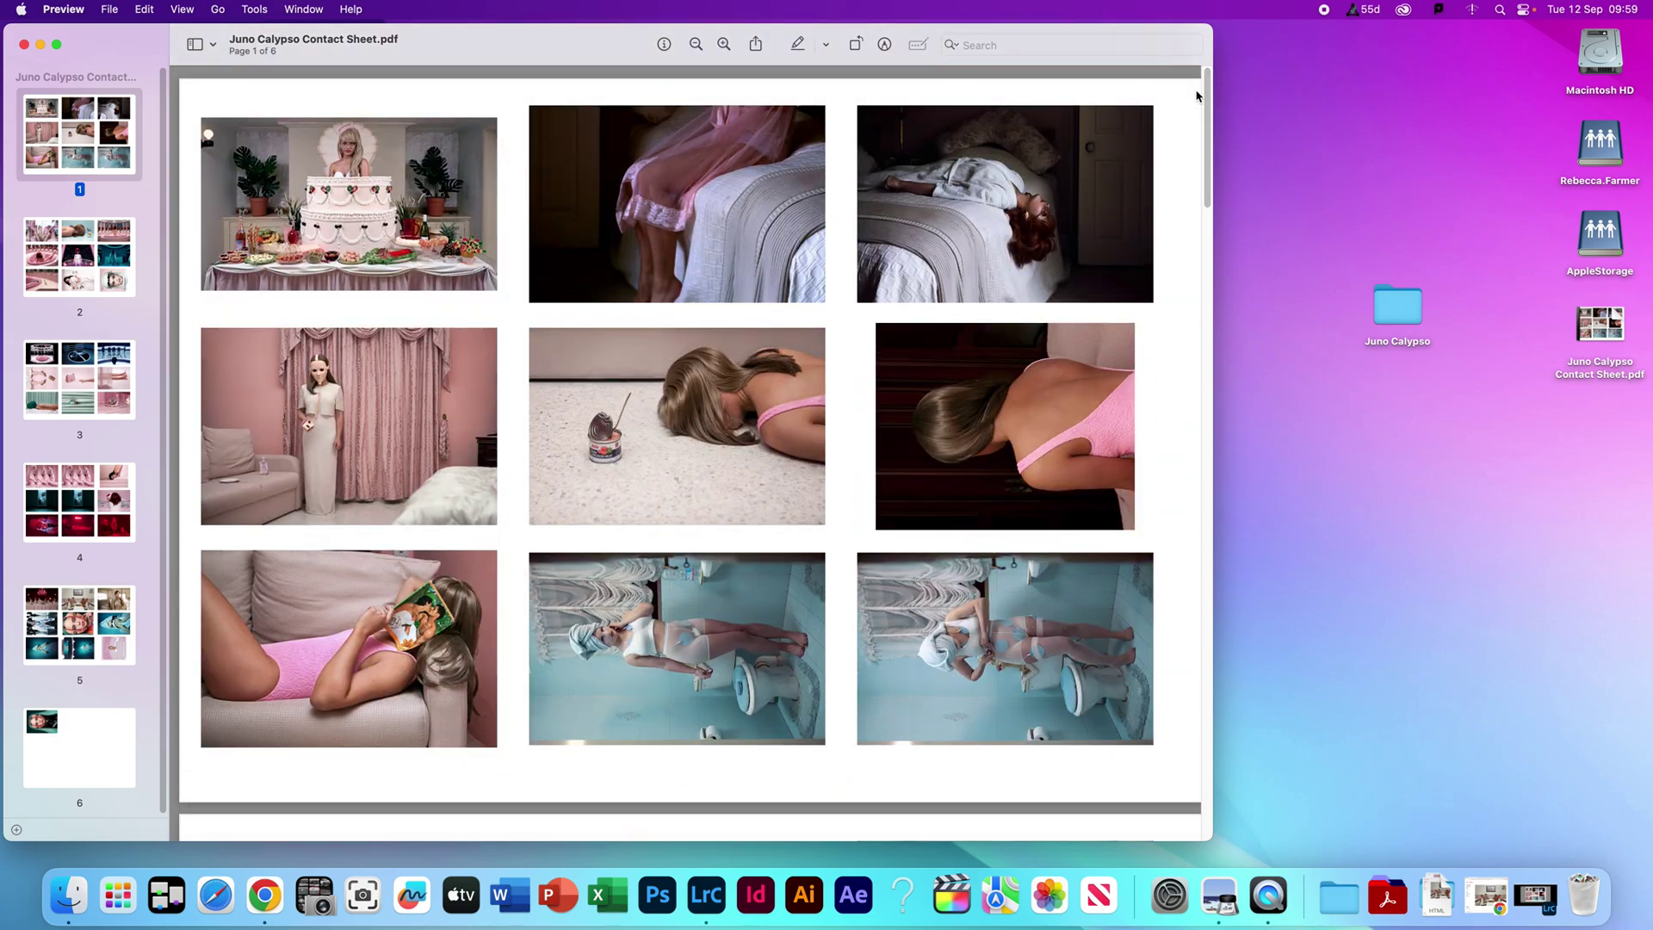
Export page 1 as a JPEG named 'Juno Calypso Contact Sheet 1' in Documents, then select page 2.
right_click(114, 124)
left_click(88, 129)
right_click(87, 129)
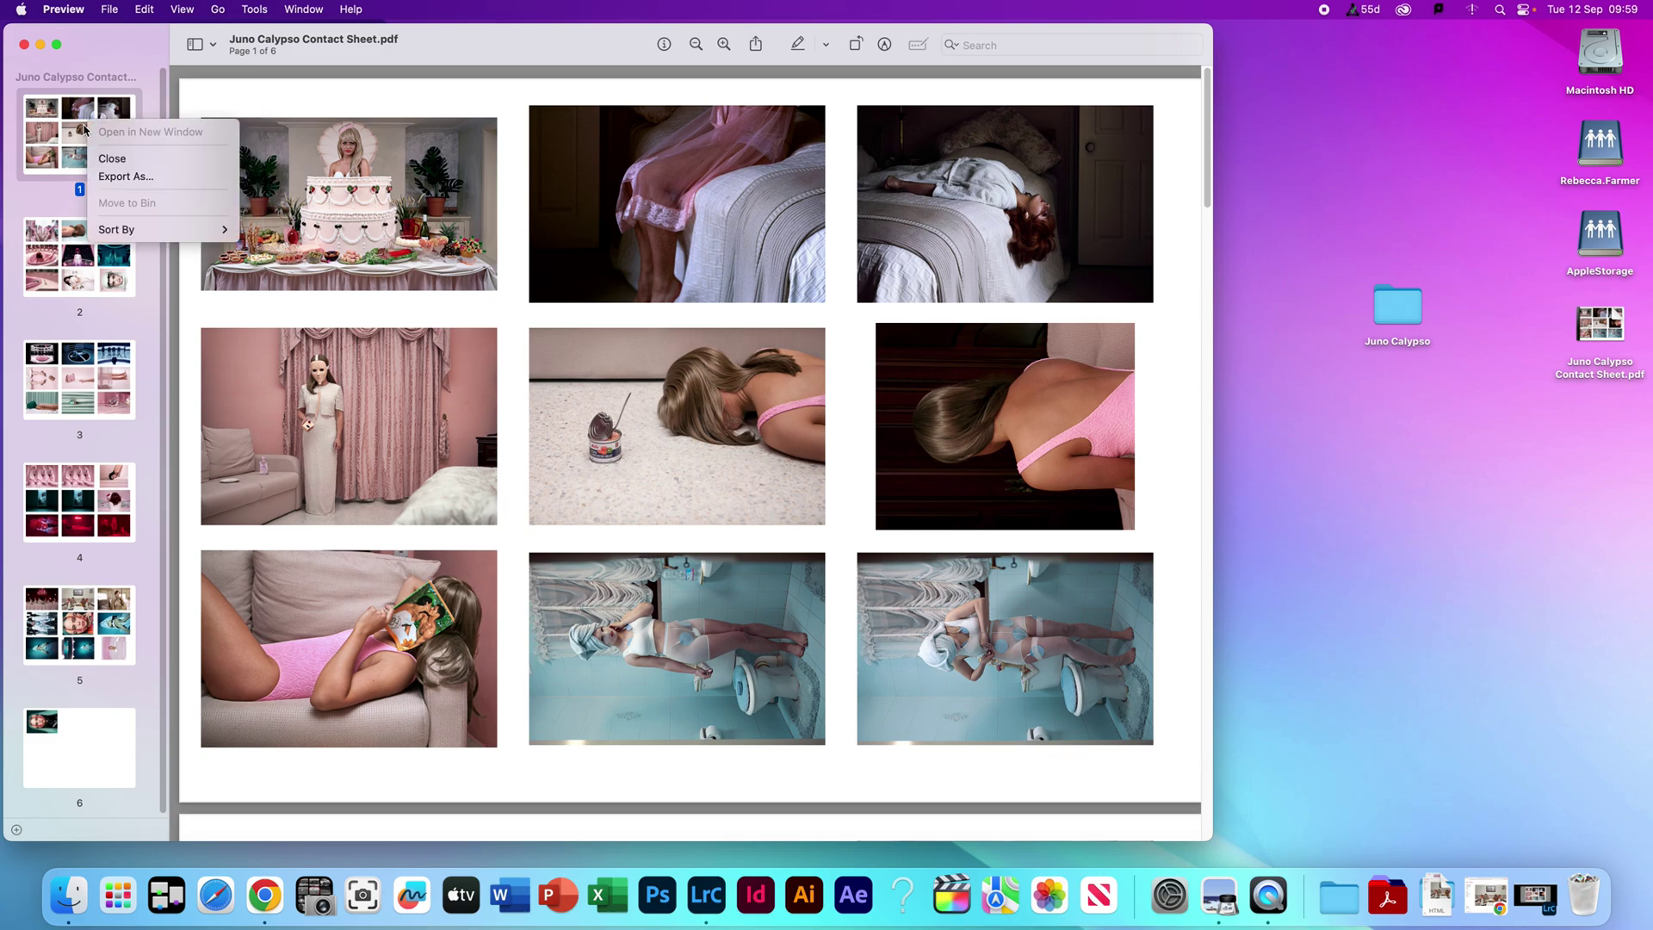
left_click(126, 176)
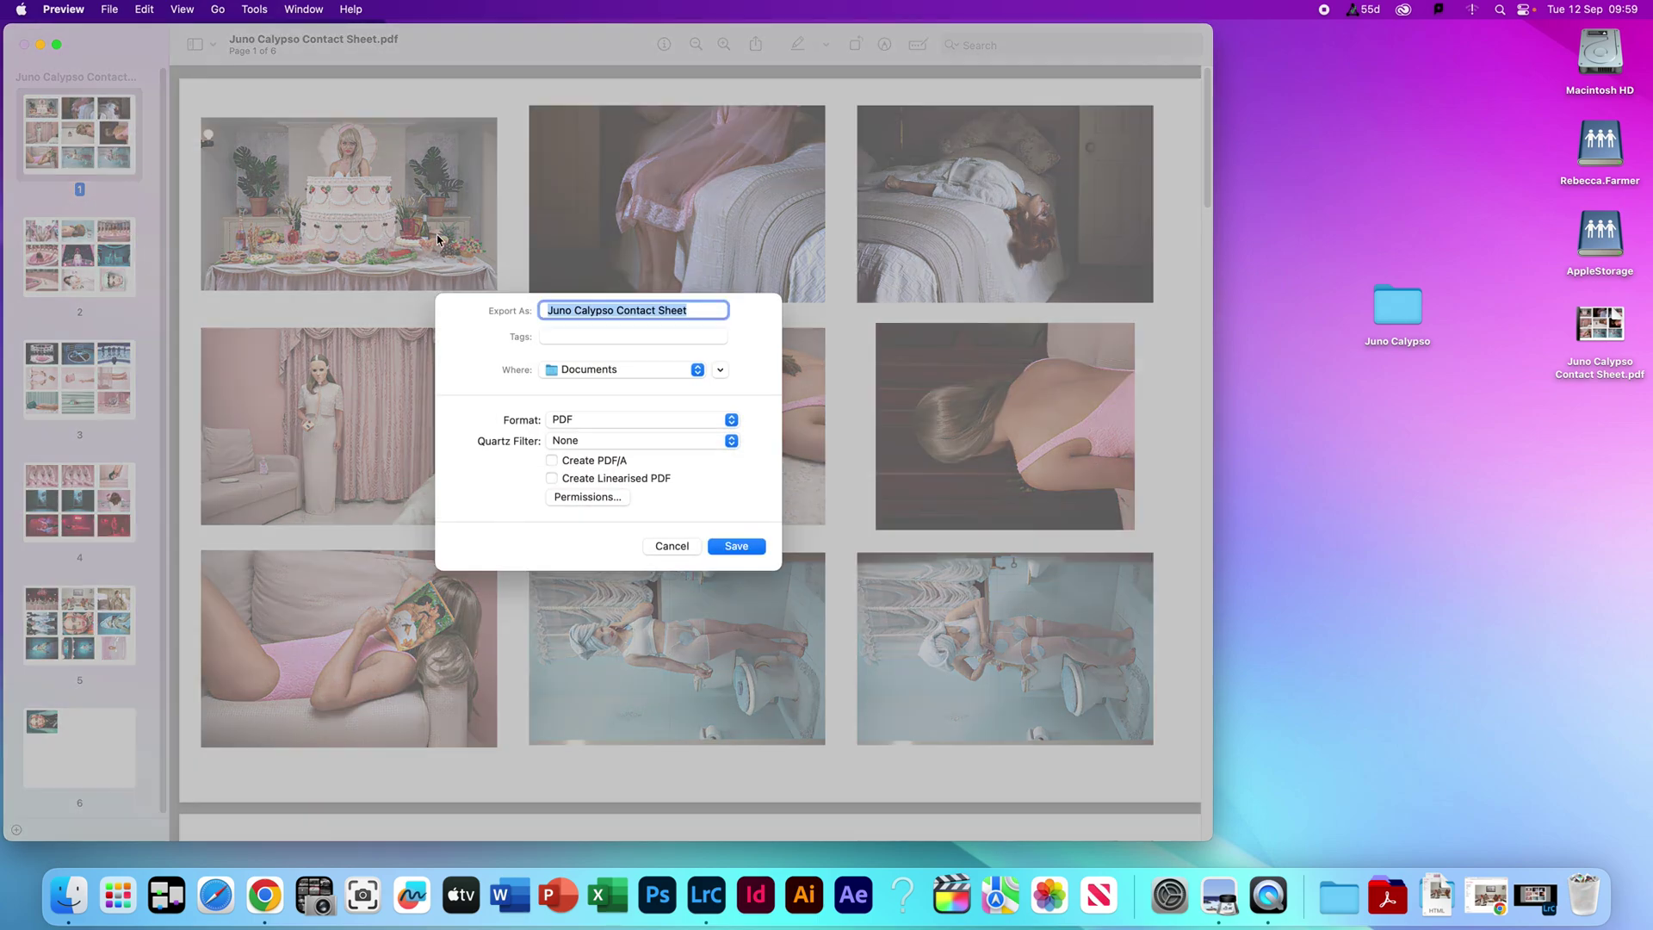
left_click(610, 422)
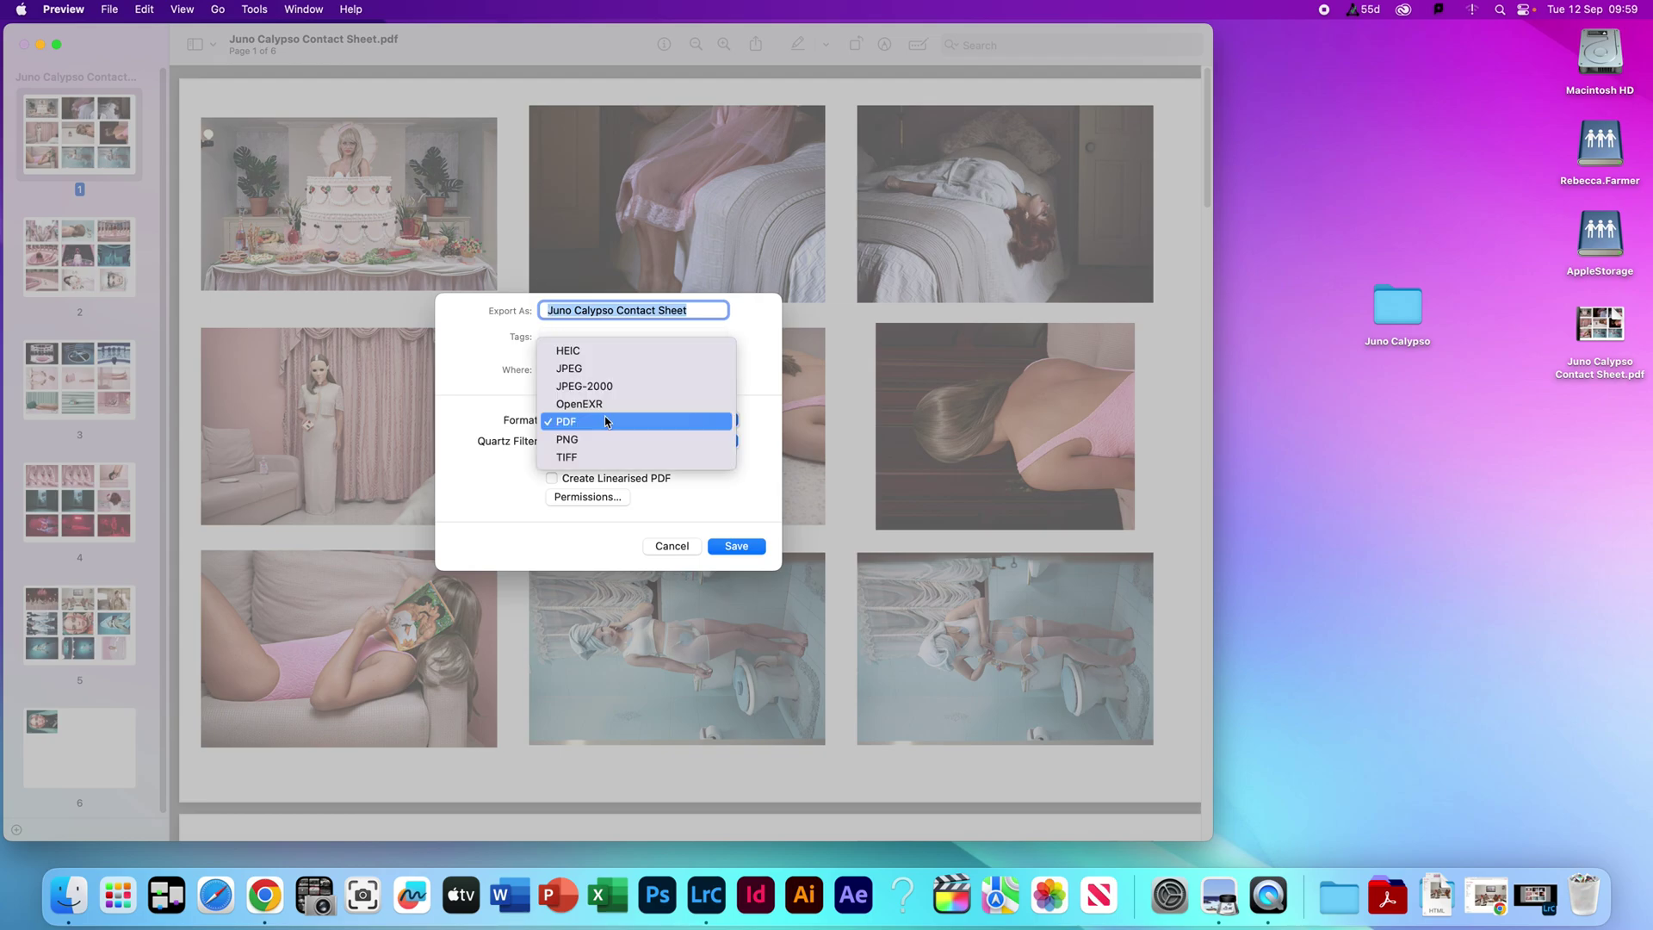
left_click(601, 369)
left_click(696, 323)
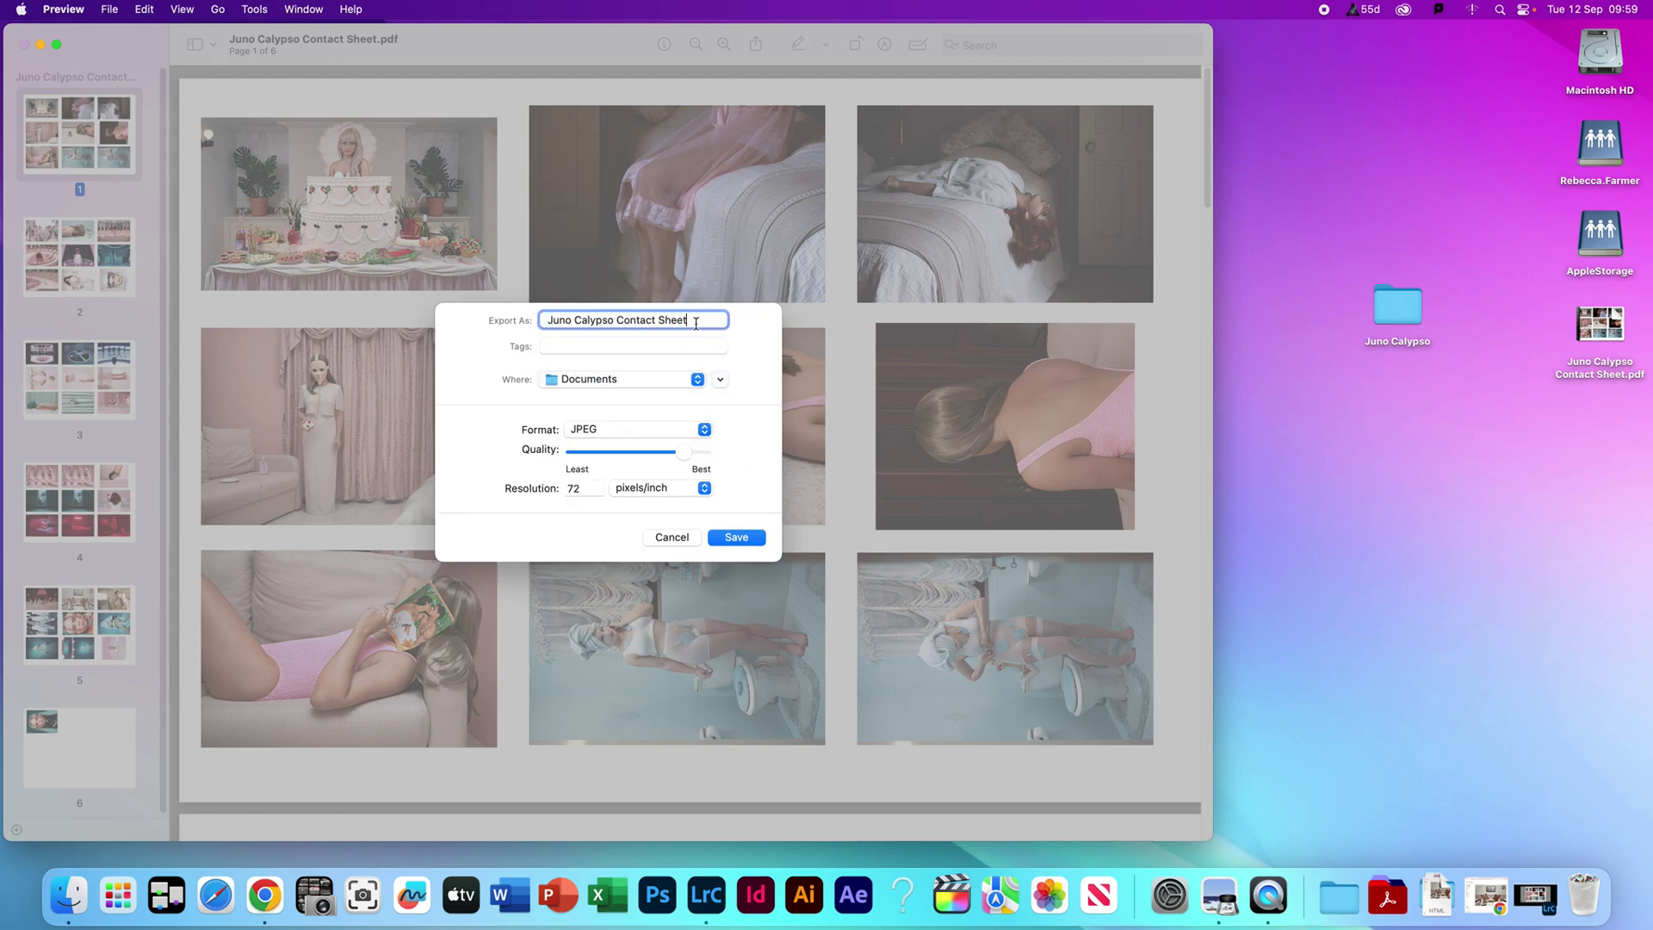
left_click(739, 538)
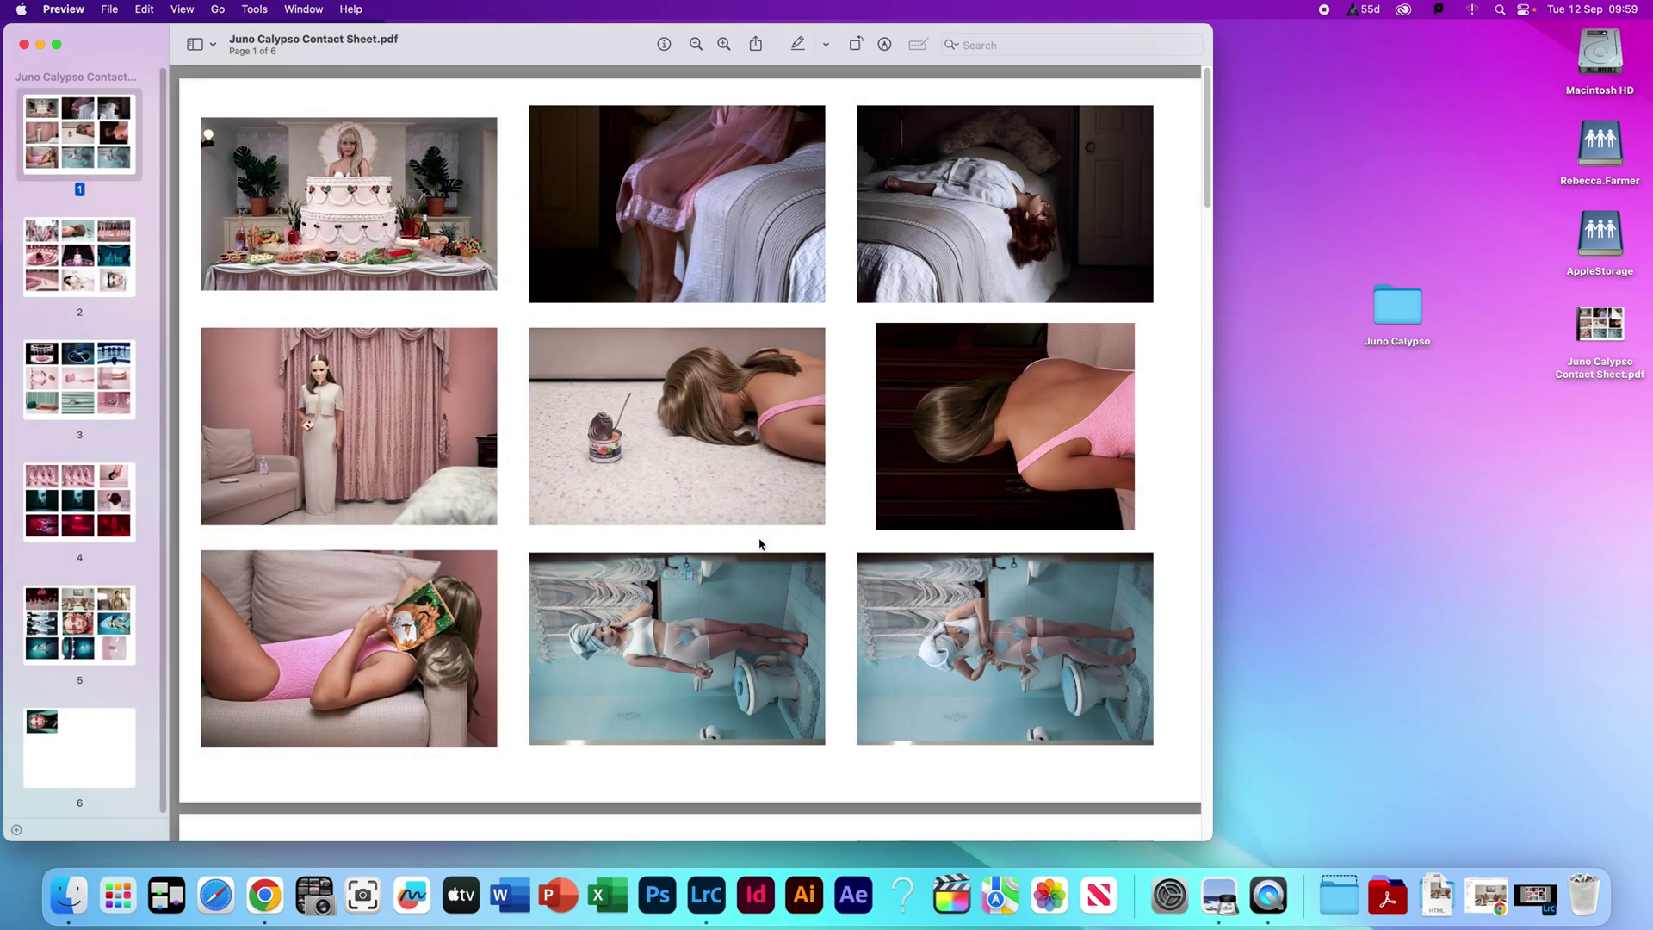
left_click(105, 285)
Export page 2 on its own as 'Juno Calypso Contact Sheet 2' in Documents.
right_click(105, 285)
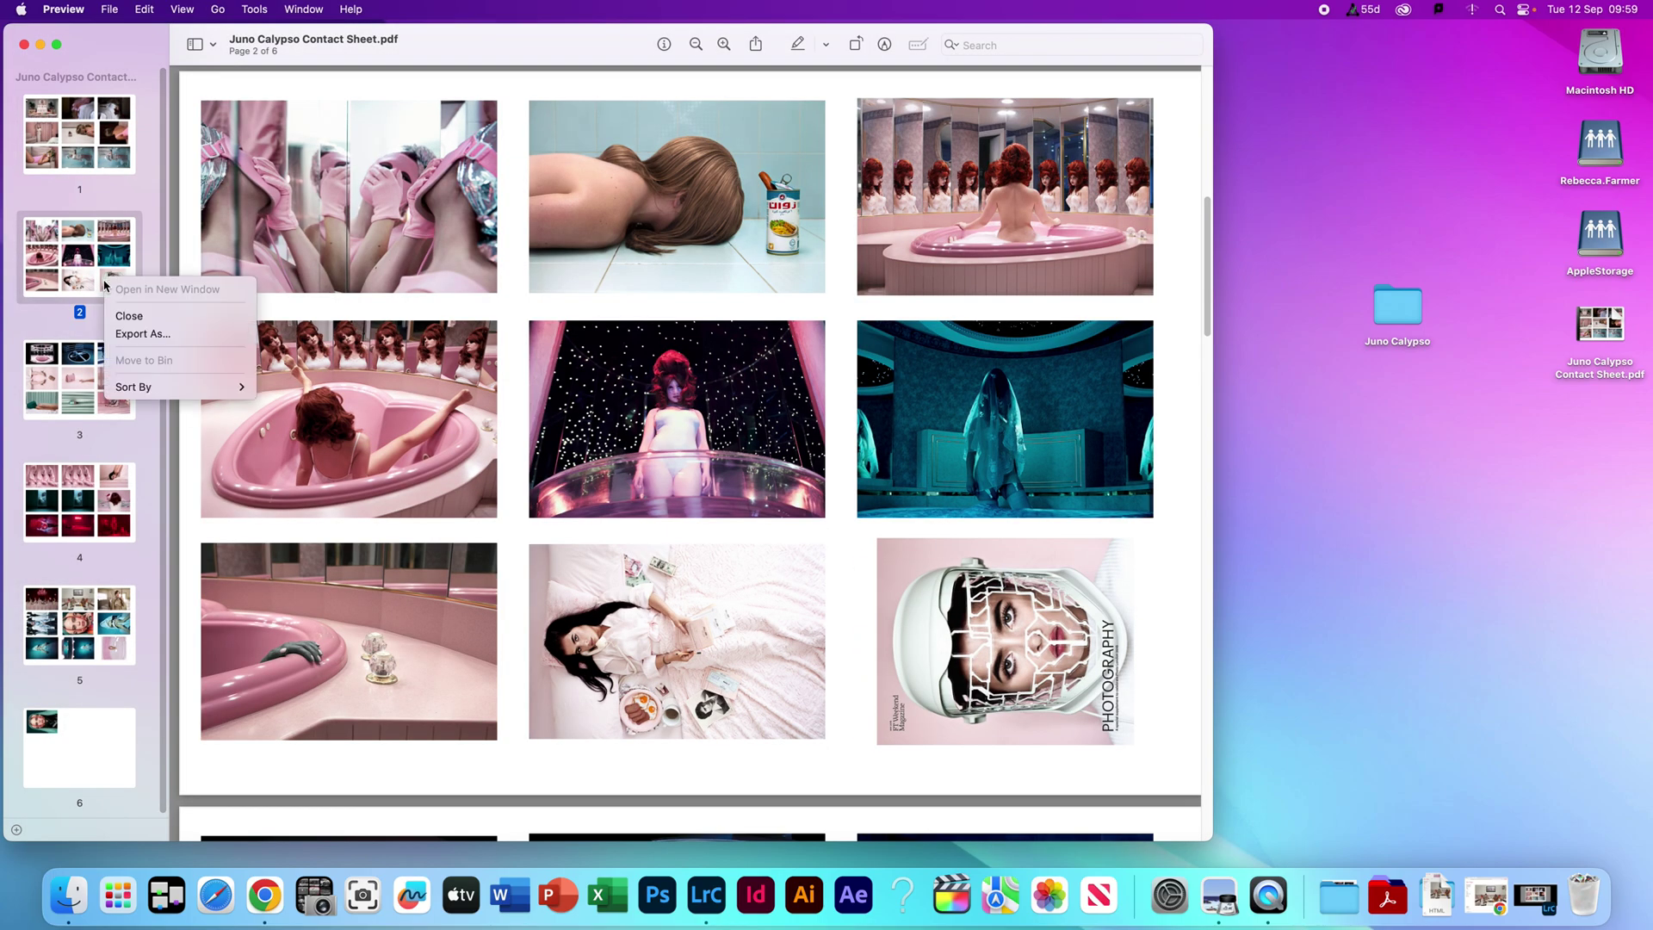
left_click(160, 332)
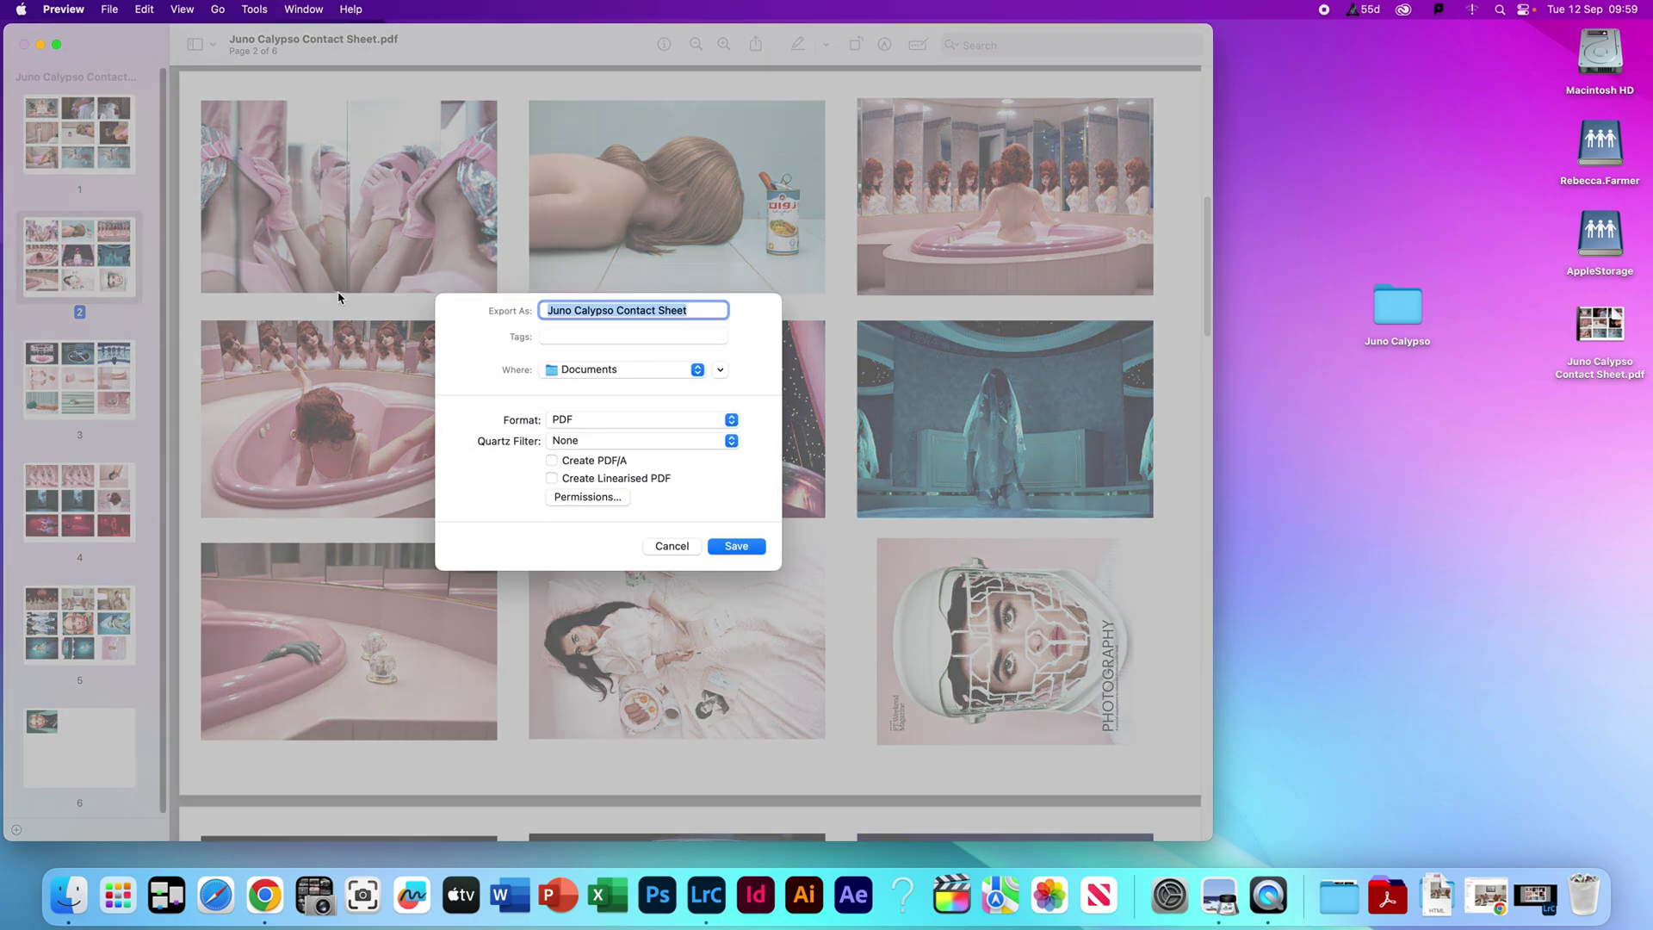
key("Right")
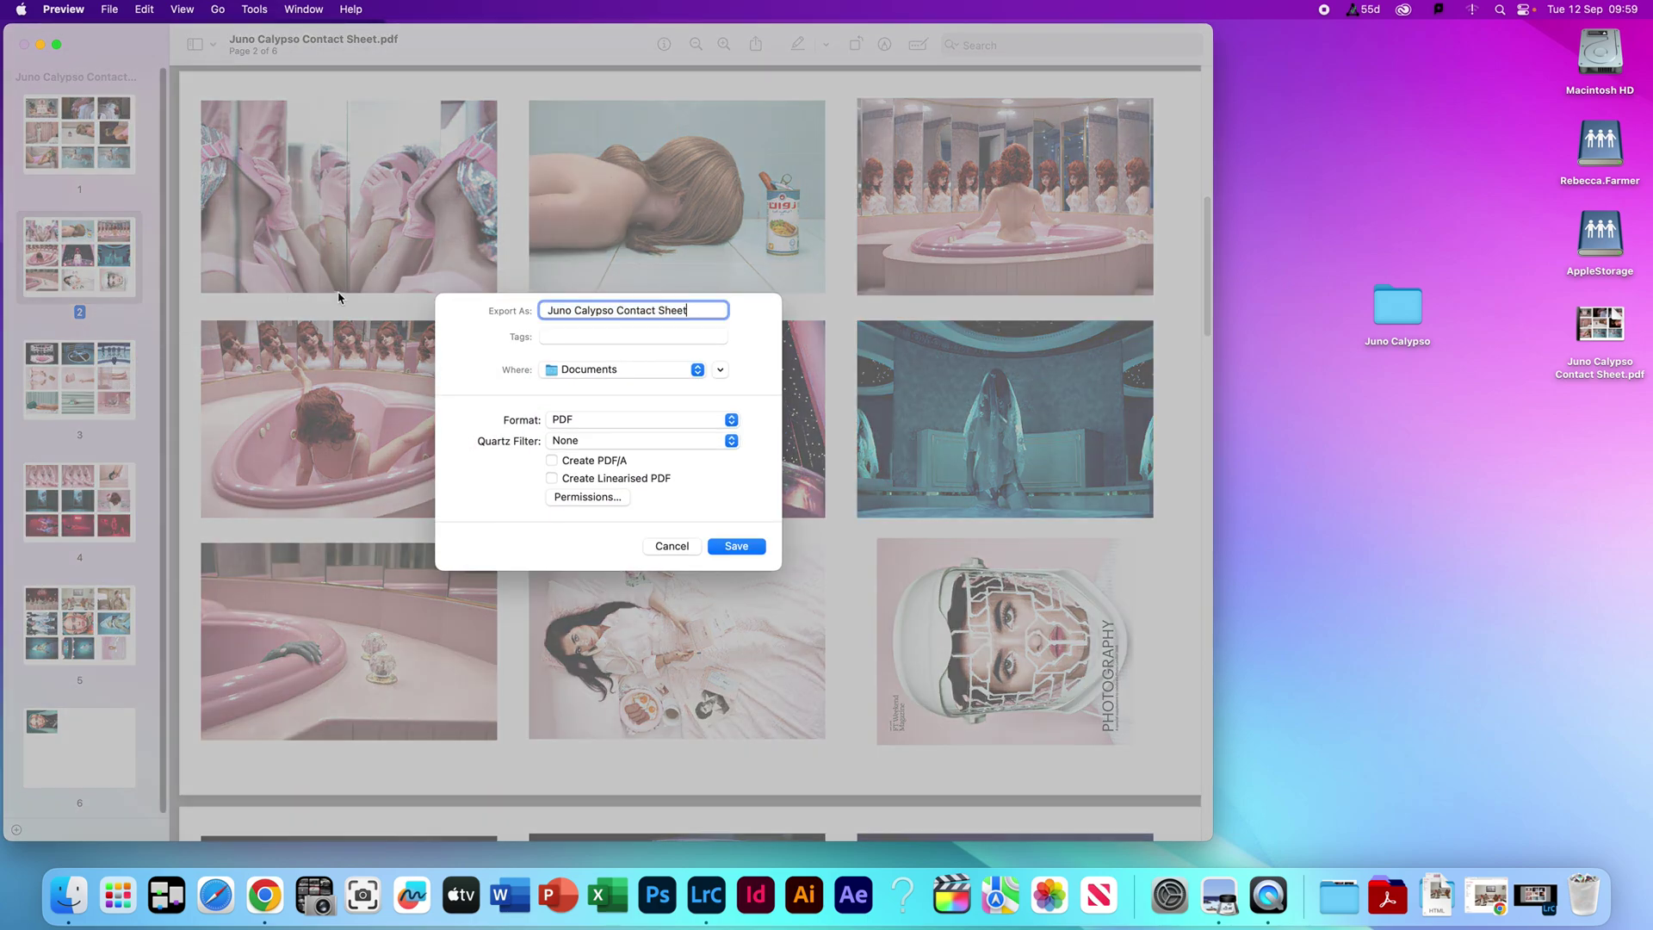
key("Return")
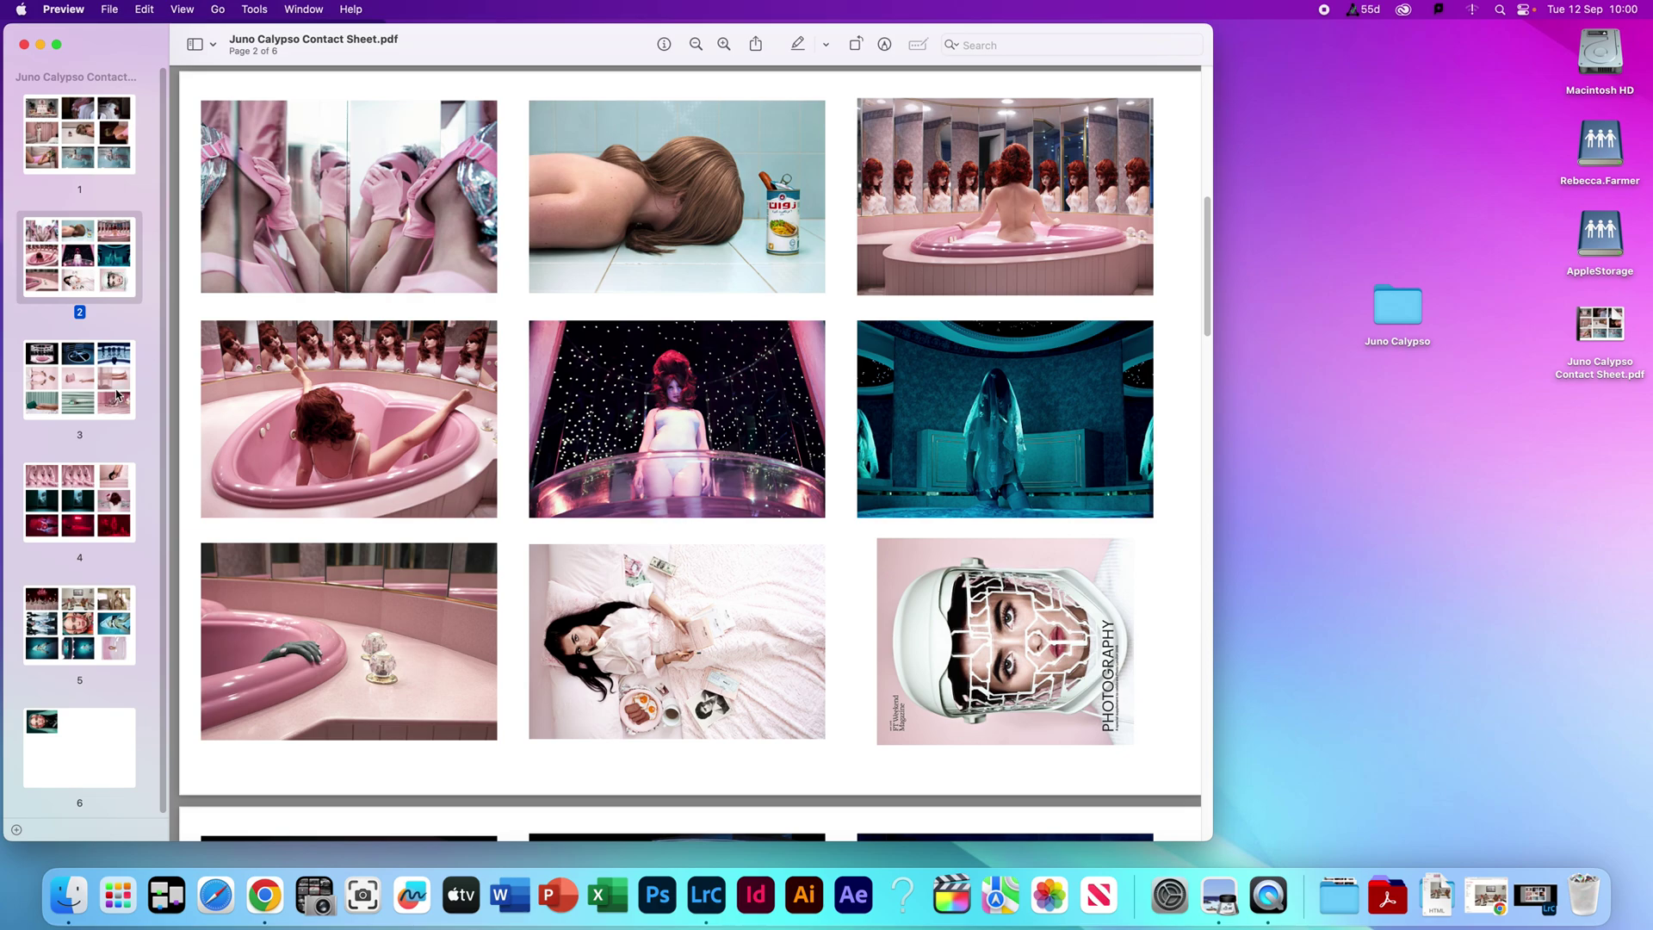
Export page 3 on its own as 'Juno Calypso Contact Sheet 3' in Documents.
key("Down")
right_click(68, 373)
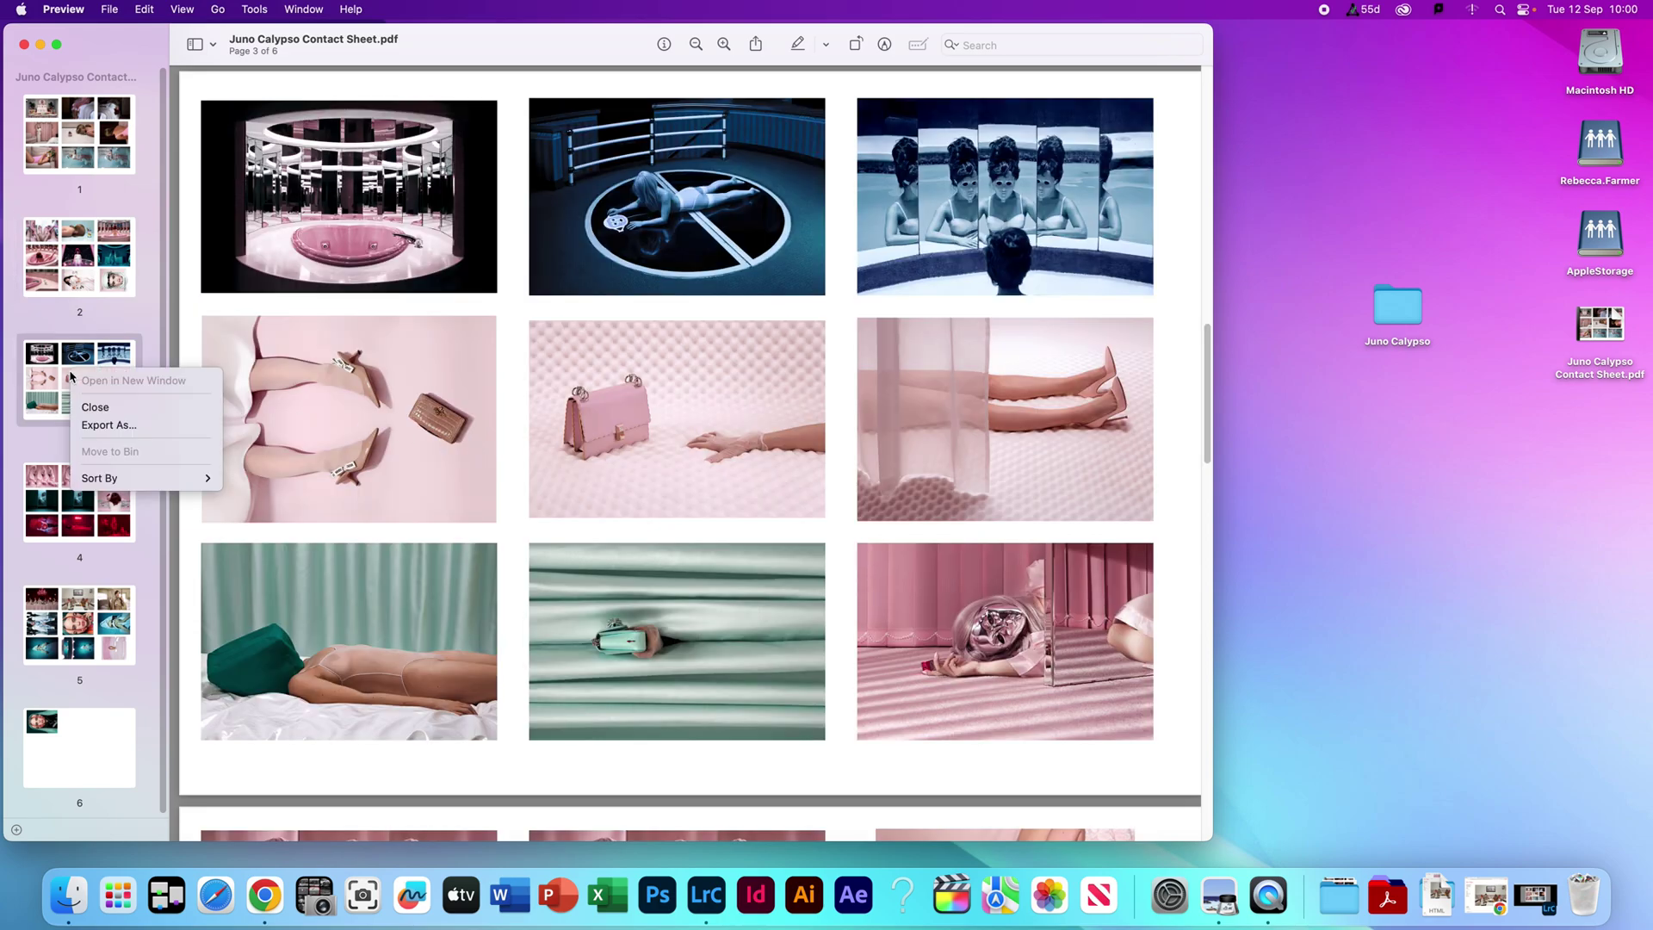
left_click(130, 428)
left_click(708, 310)
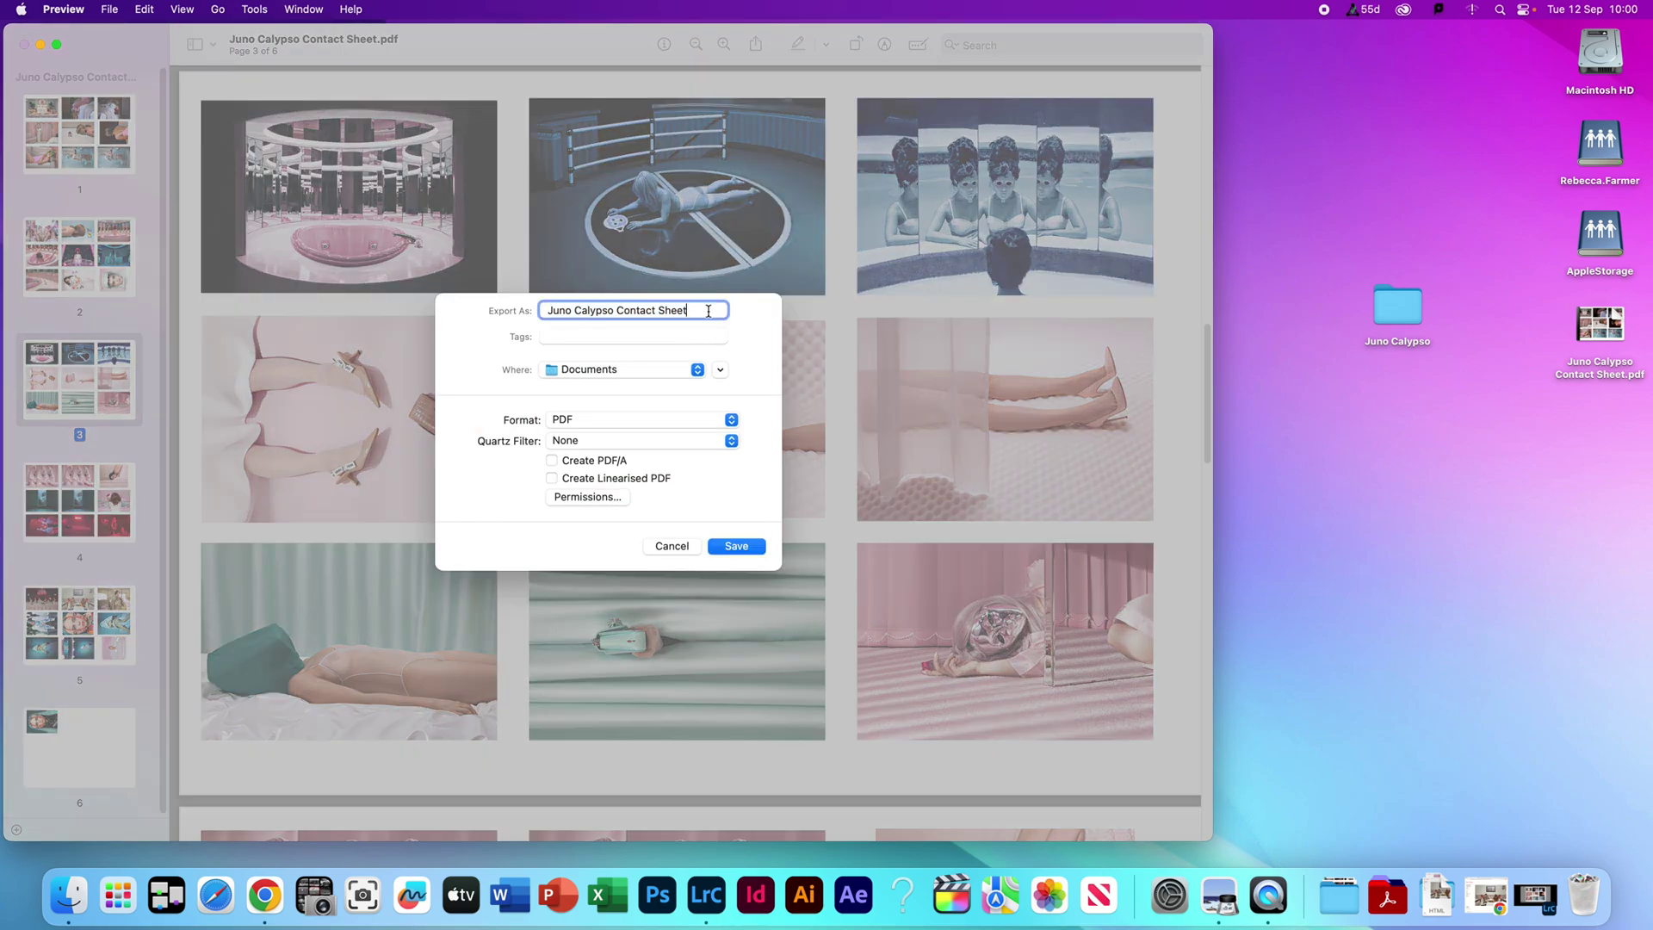
type("3")
key("Return")
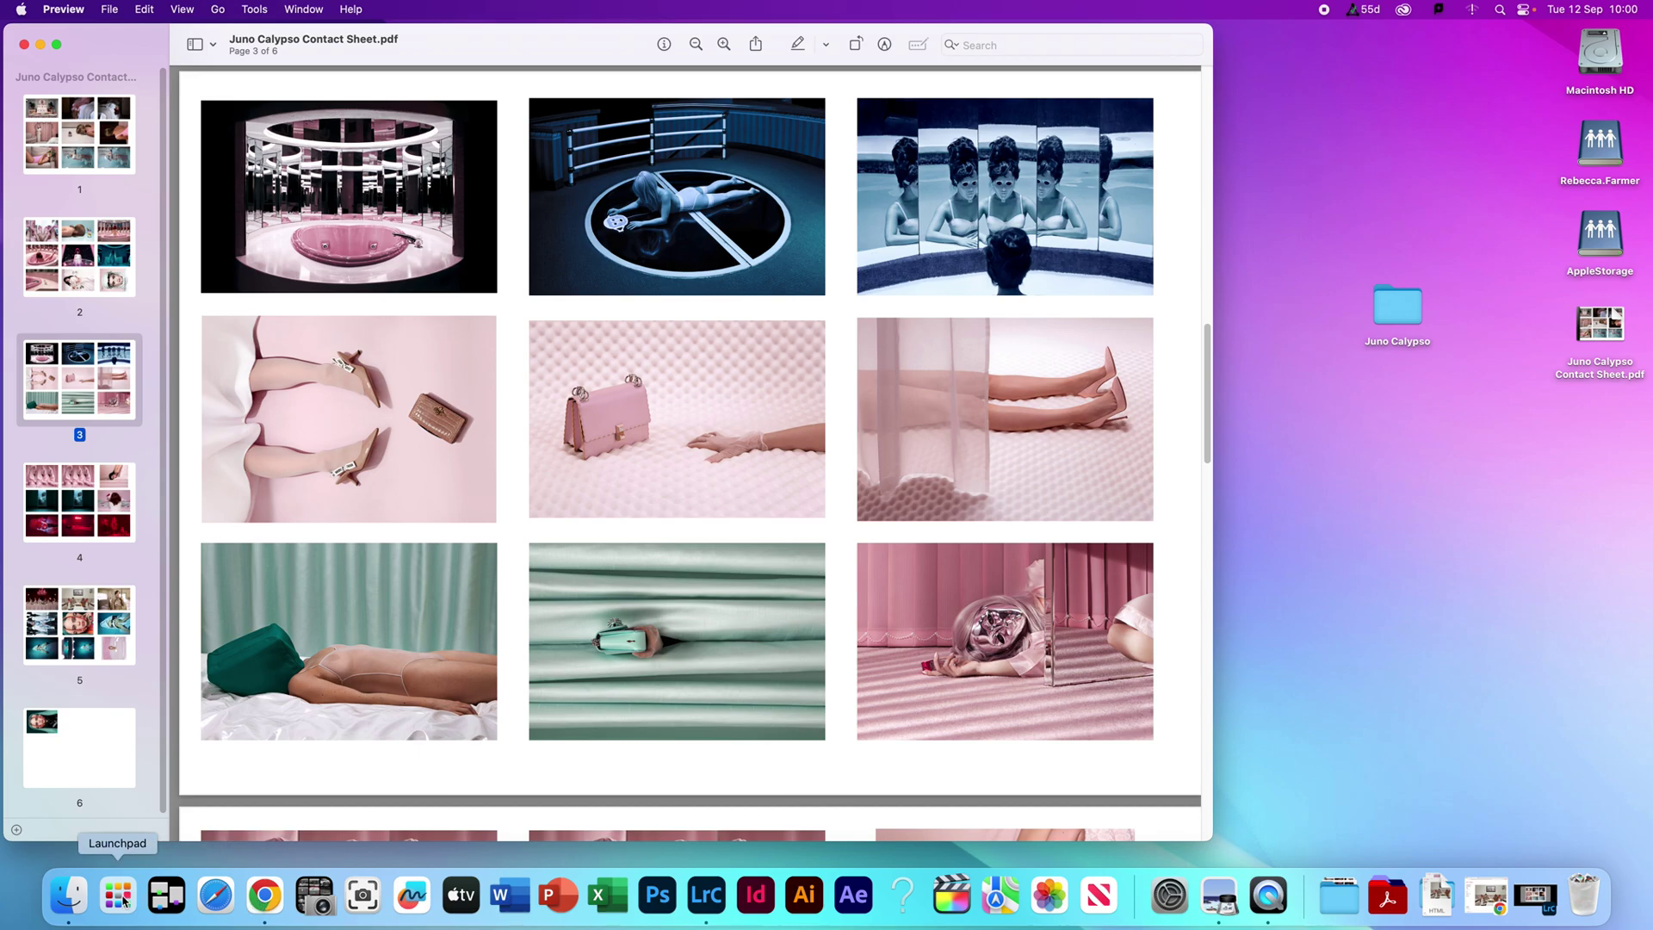
left_click(68, 896)
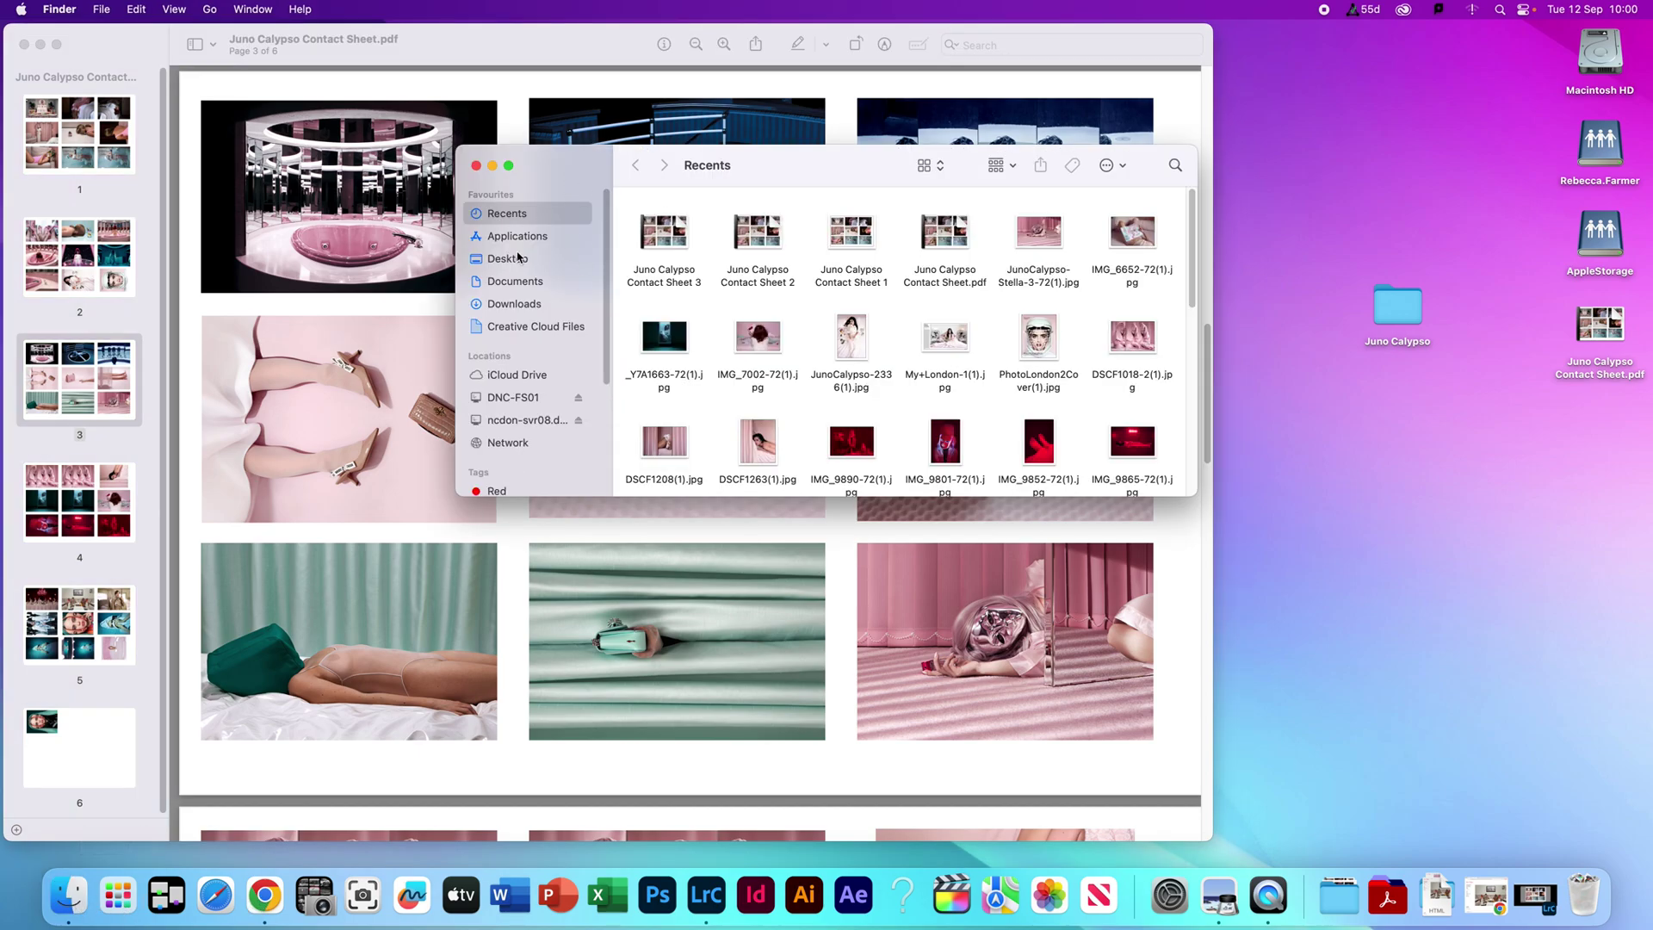
left_click(515, 282)
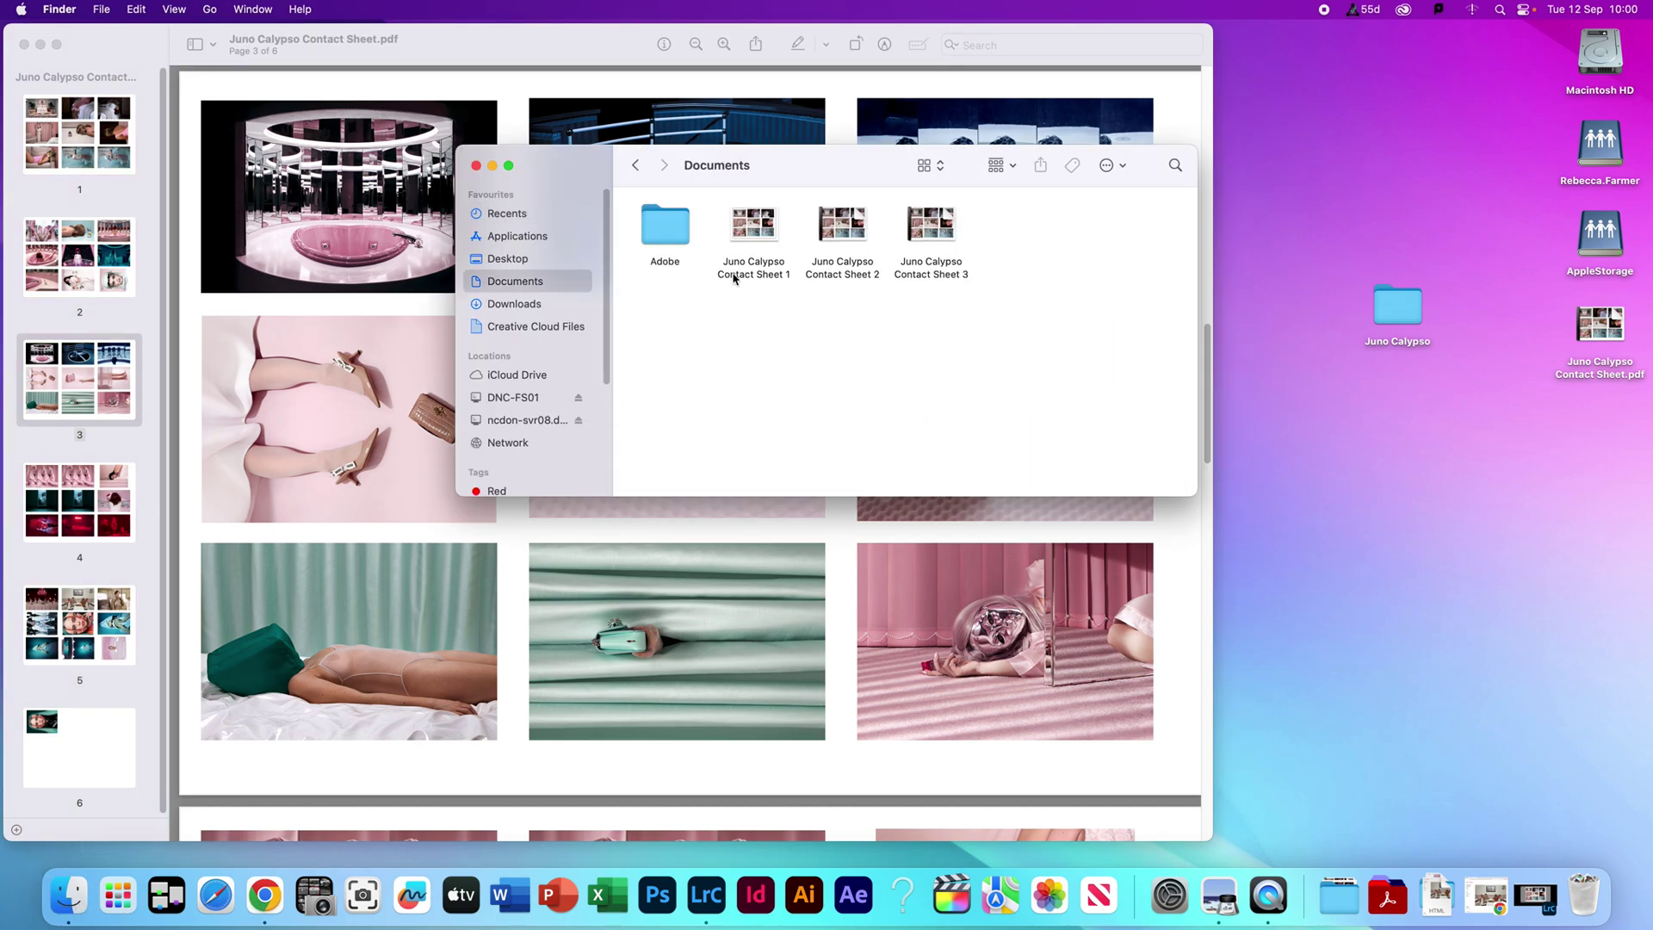
double_click(760, 224)
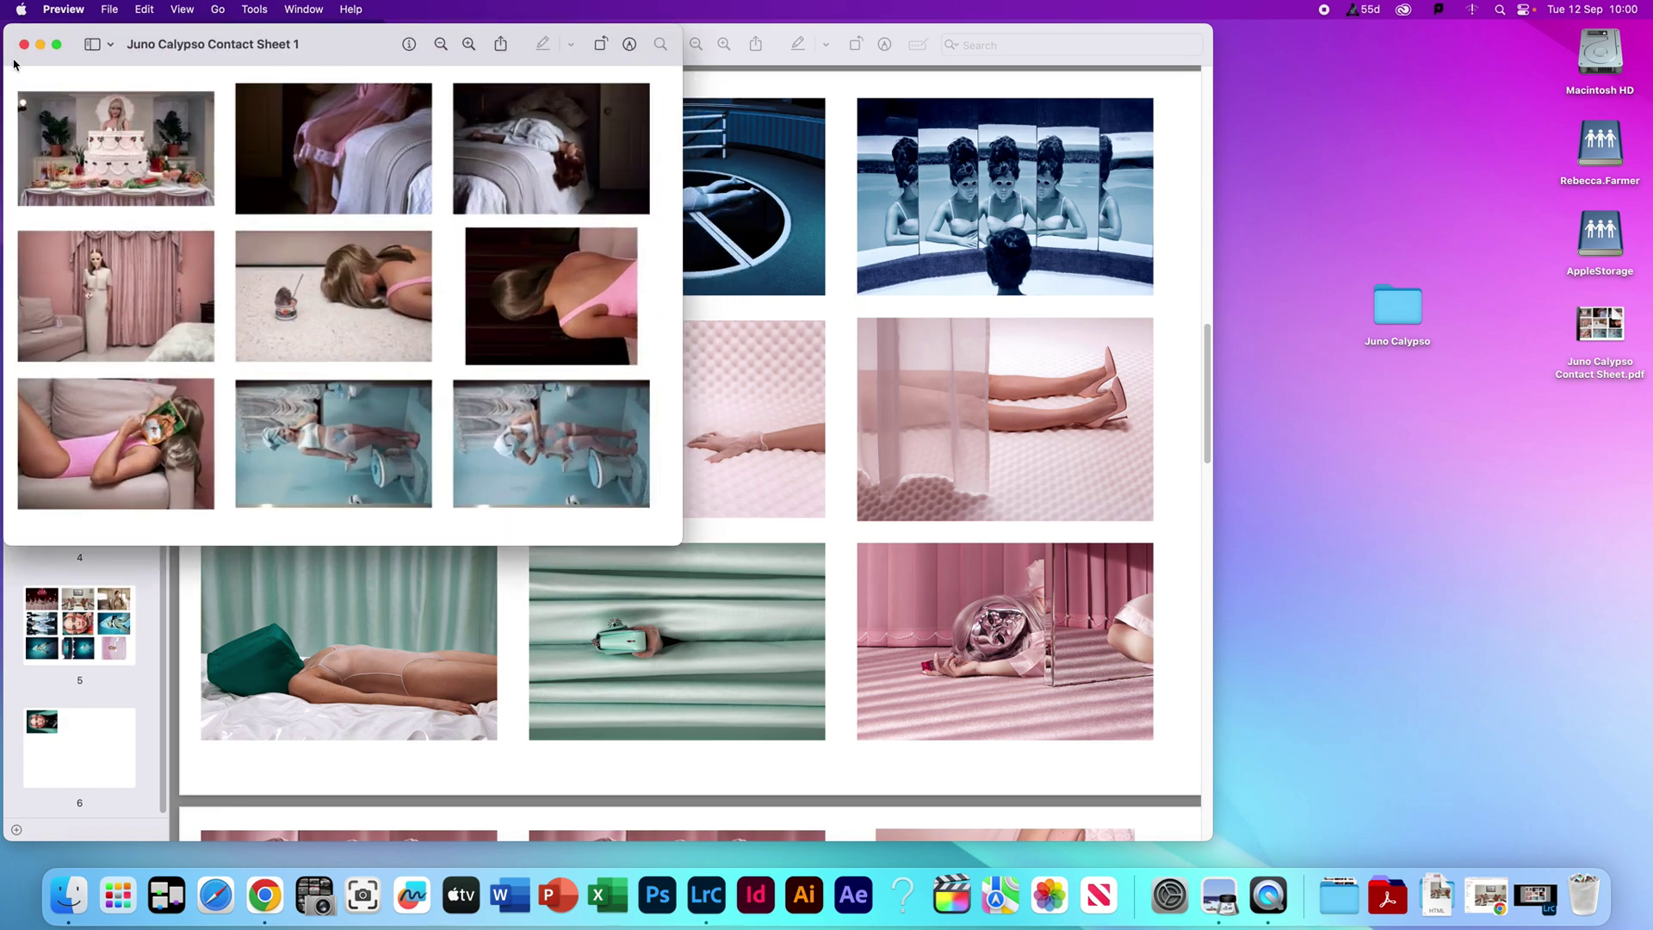
left_click(95, 44)
left_click(351, 67)
left_click_drag(352, 66, 633, 84)
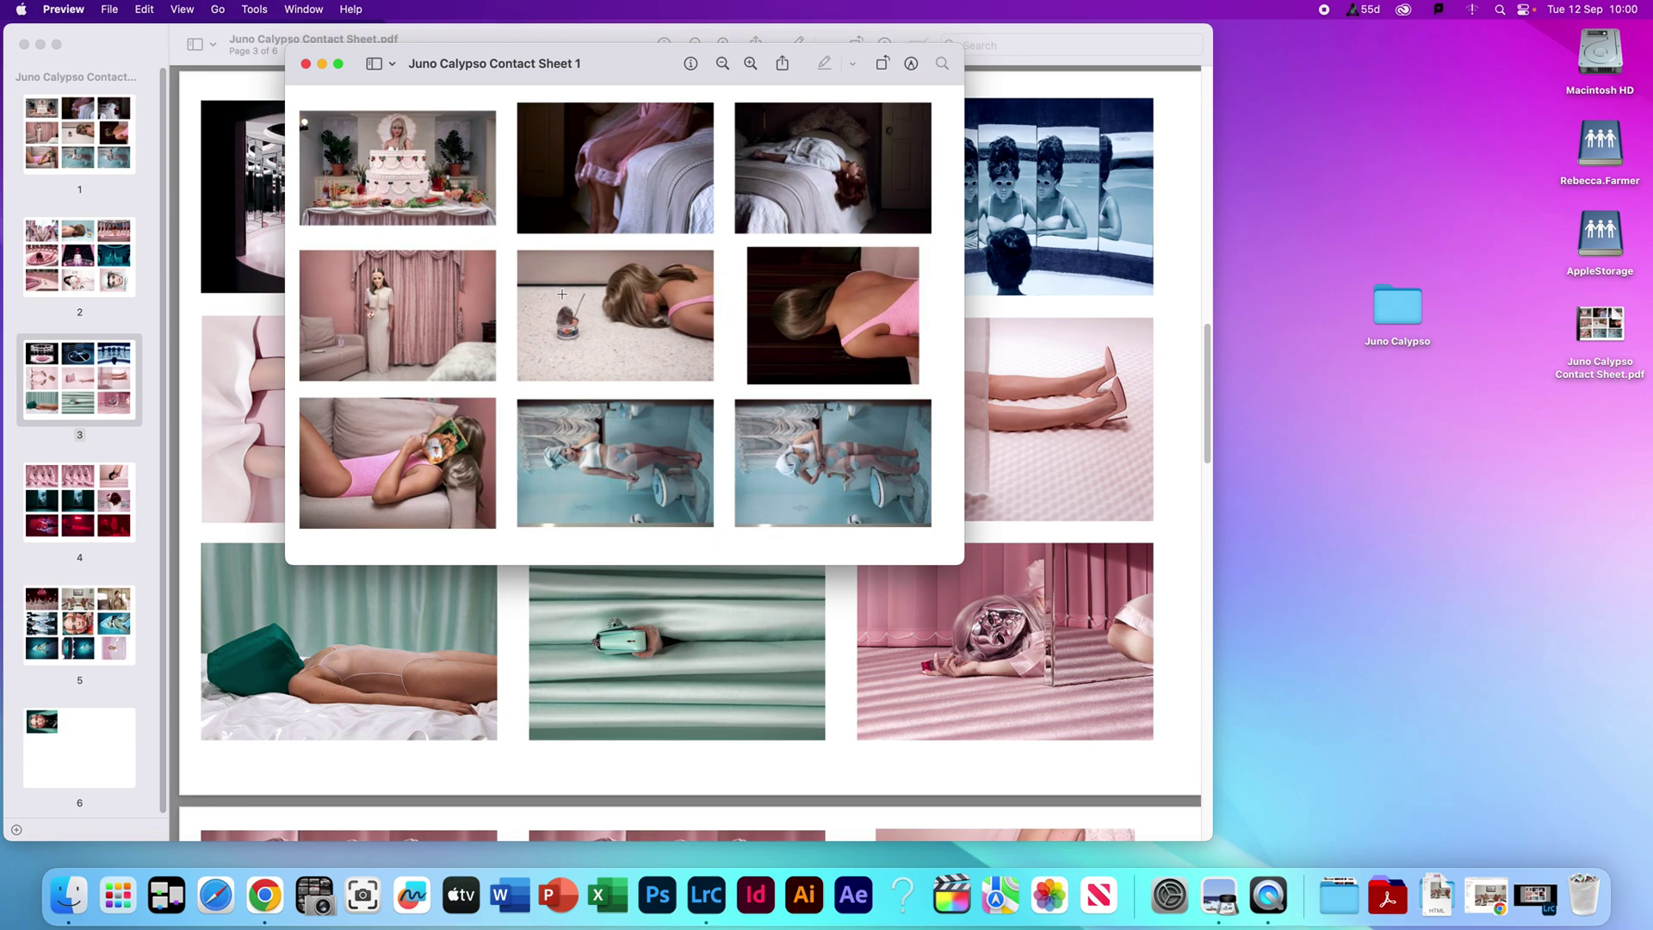
left_click(306, 64)
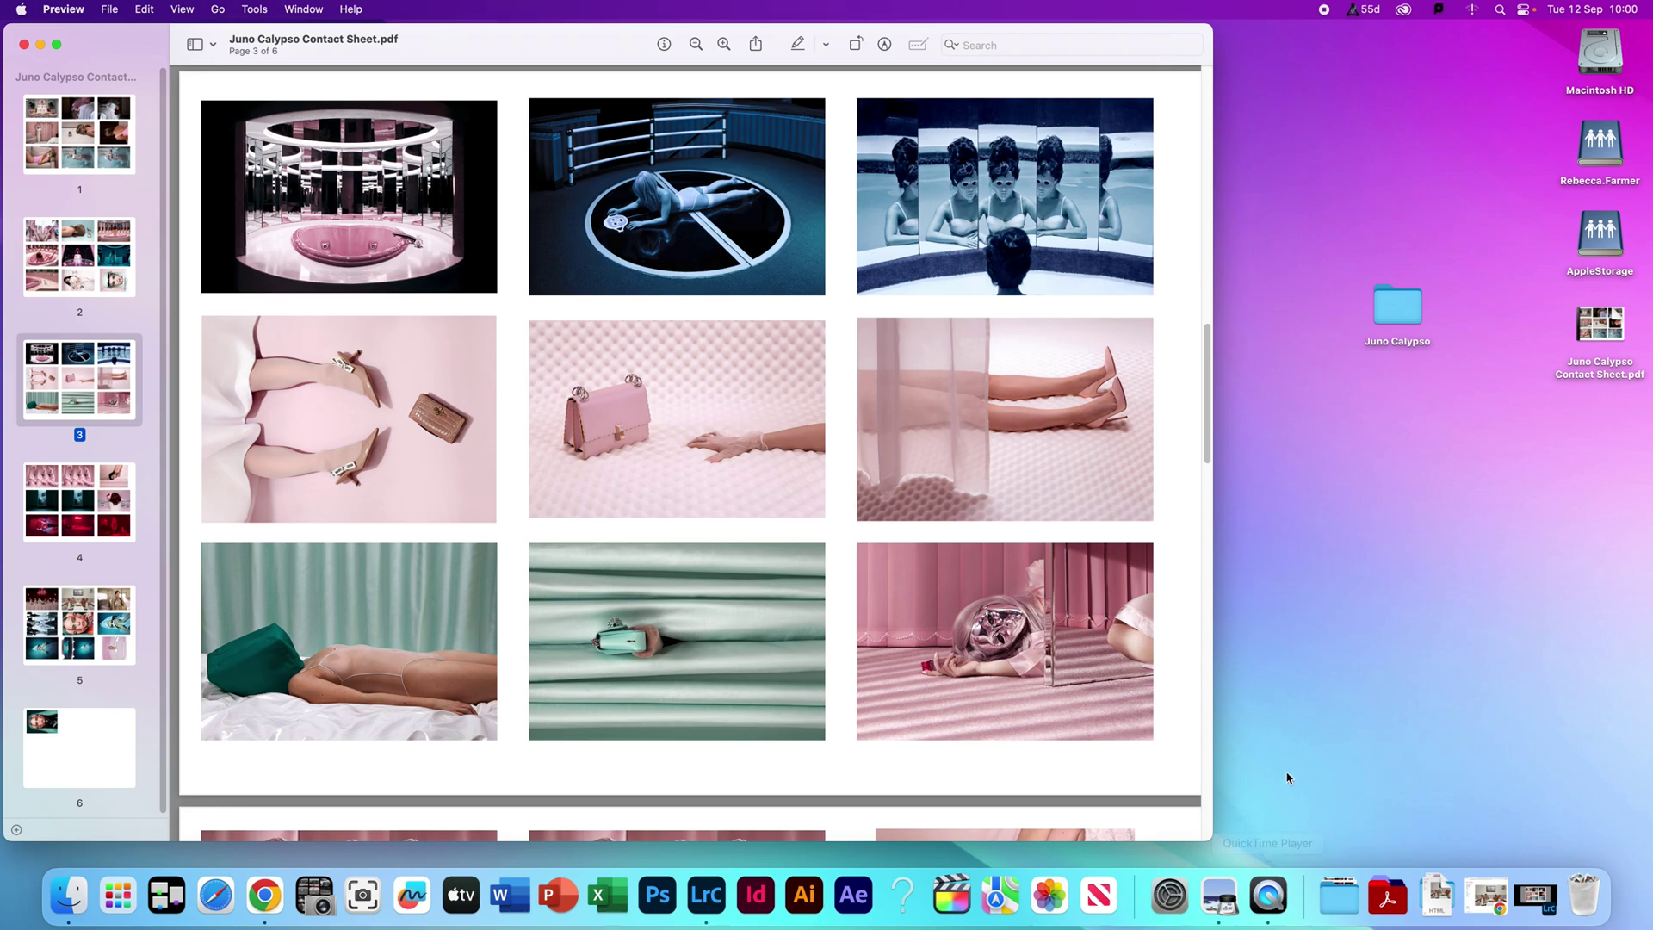
left_click(1536, 895)
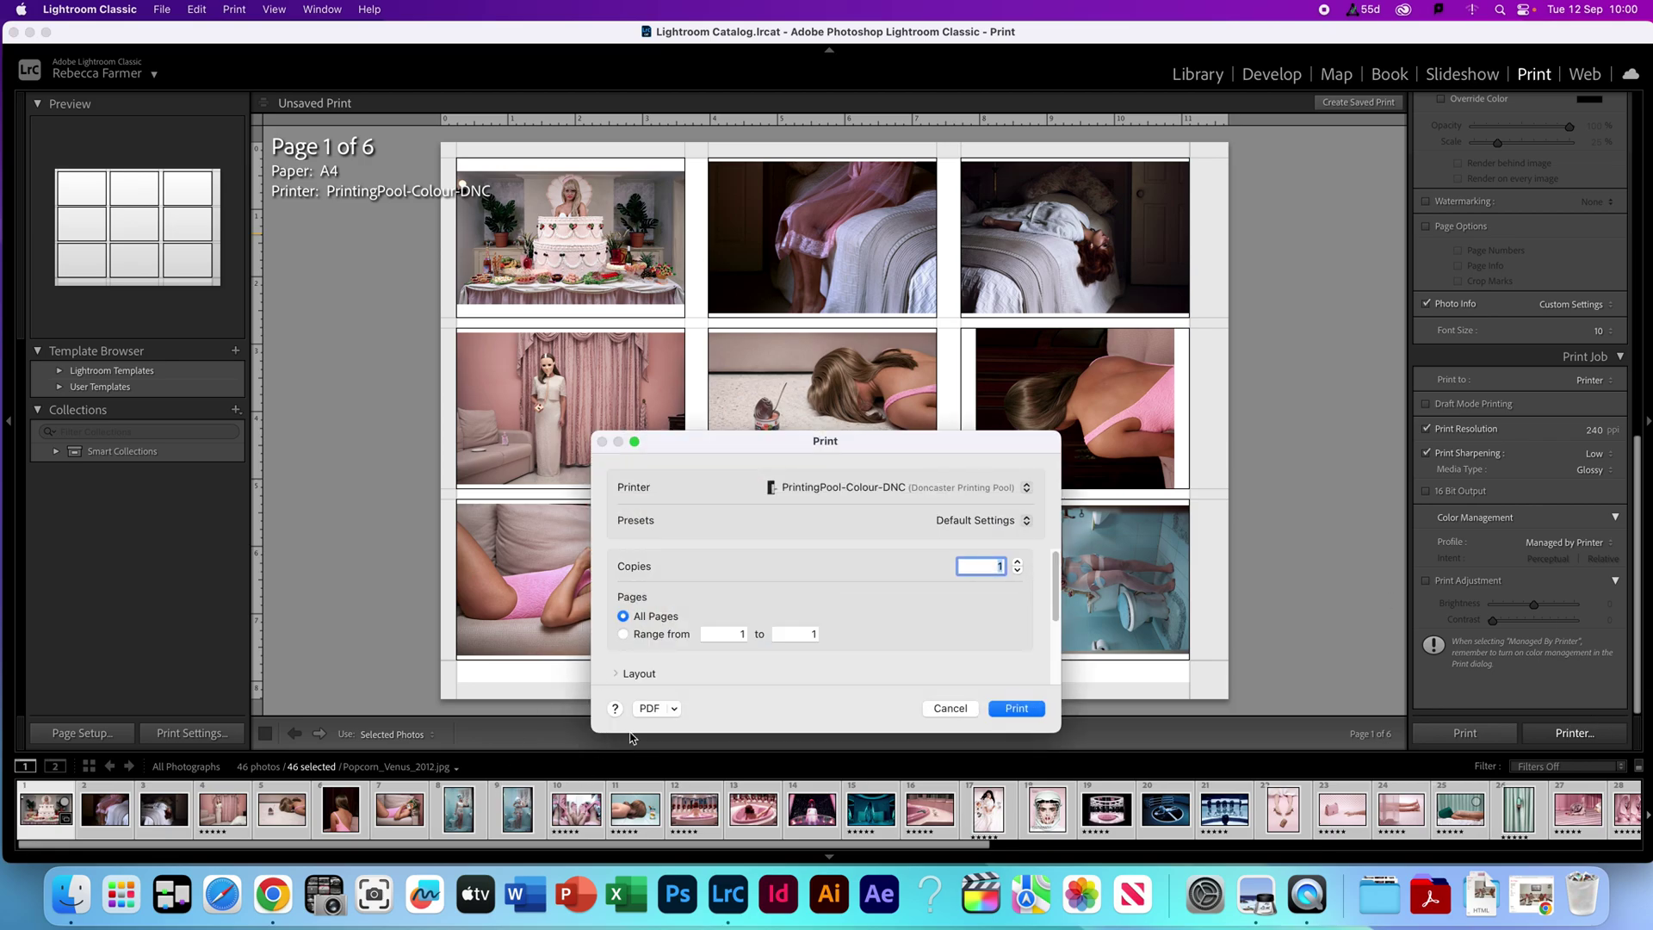
left_click(664, 711)
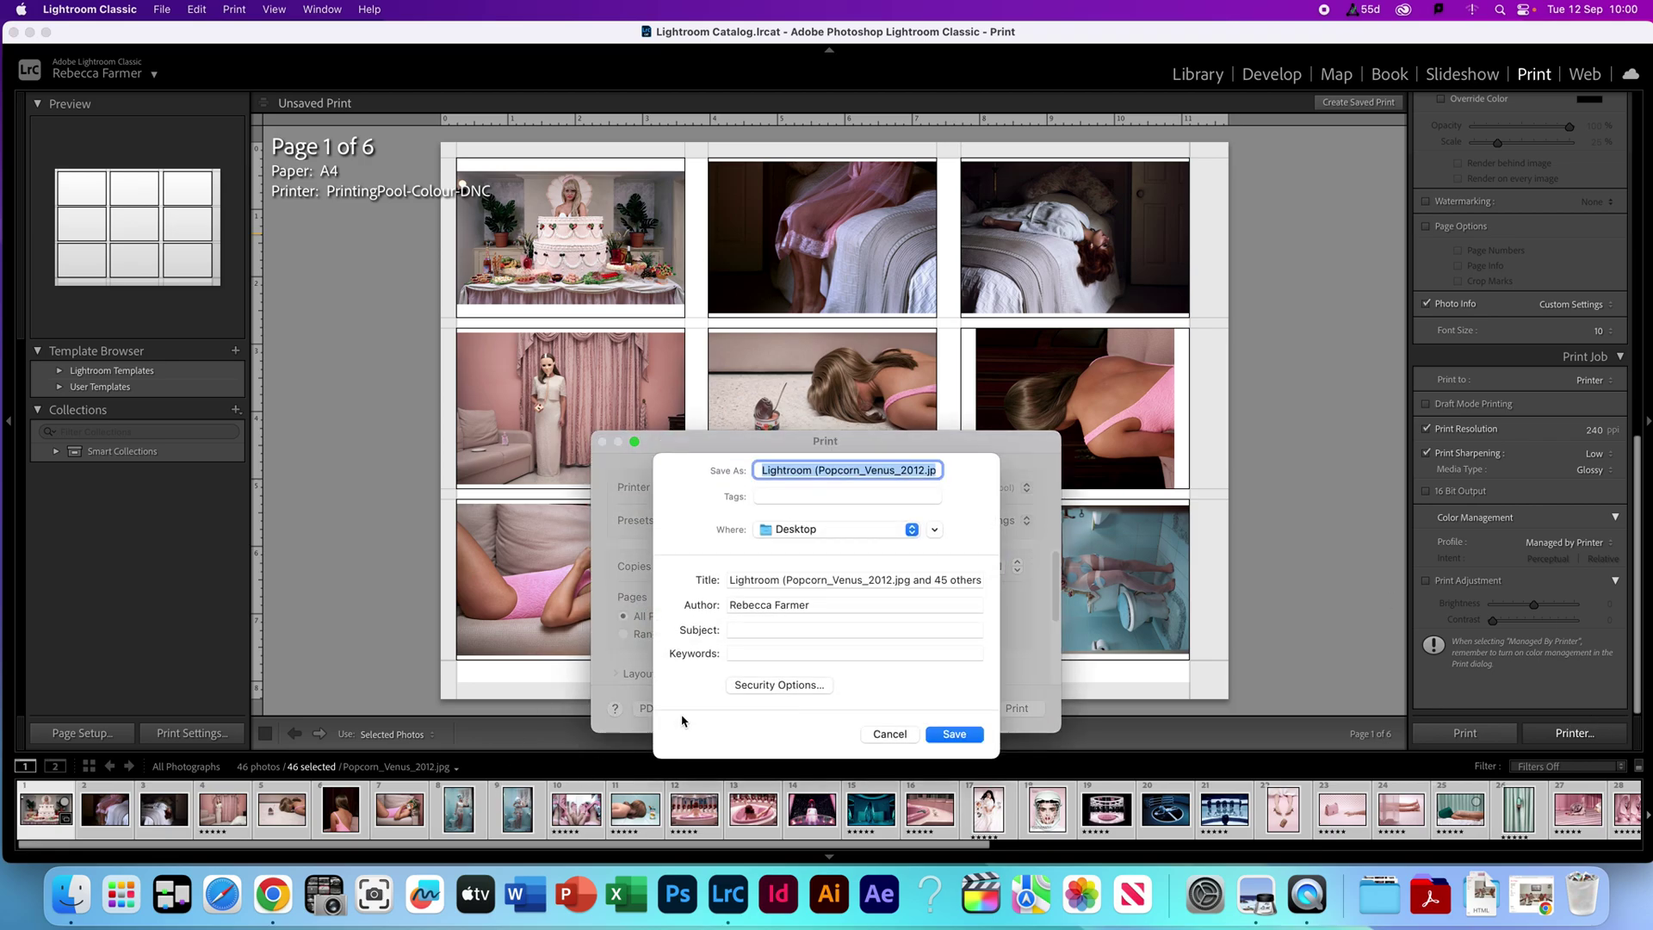
left_click(887, 735)
left_click(672, 707)
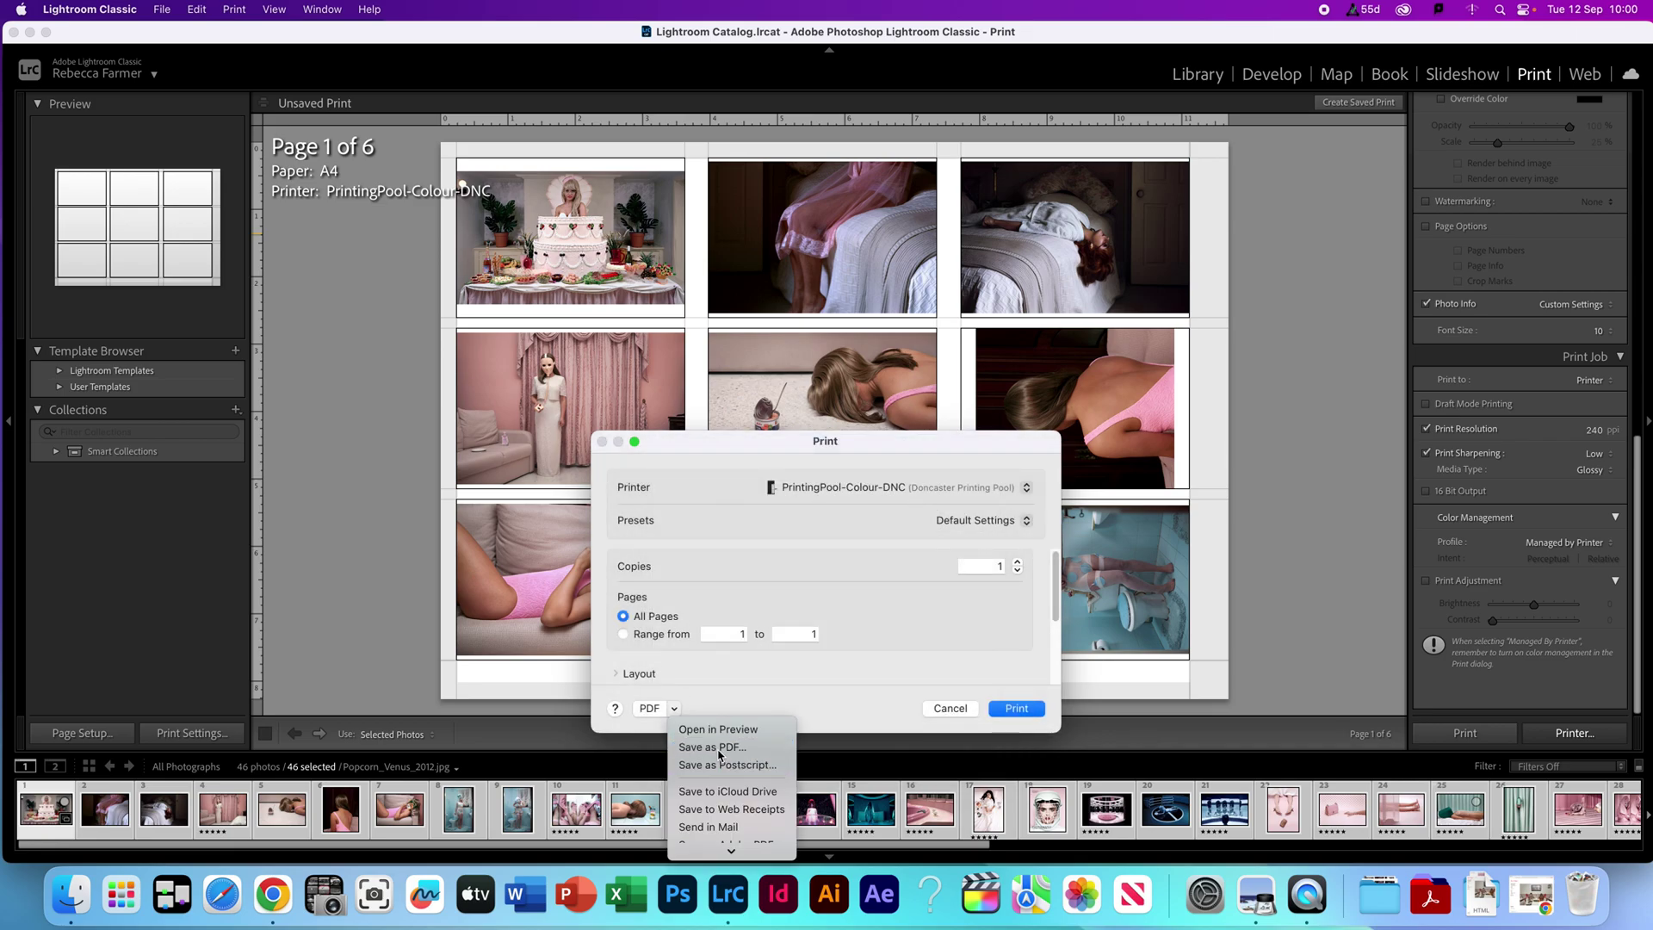
left_click(865, 651)
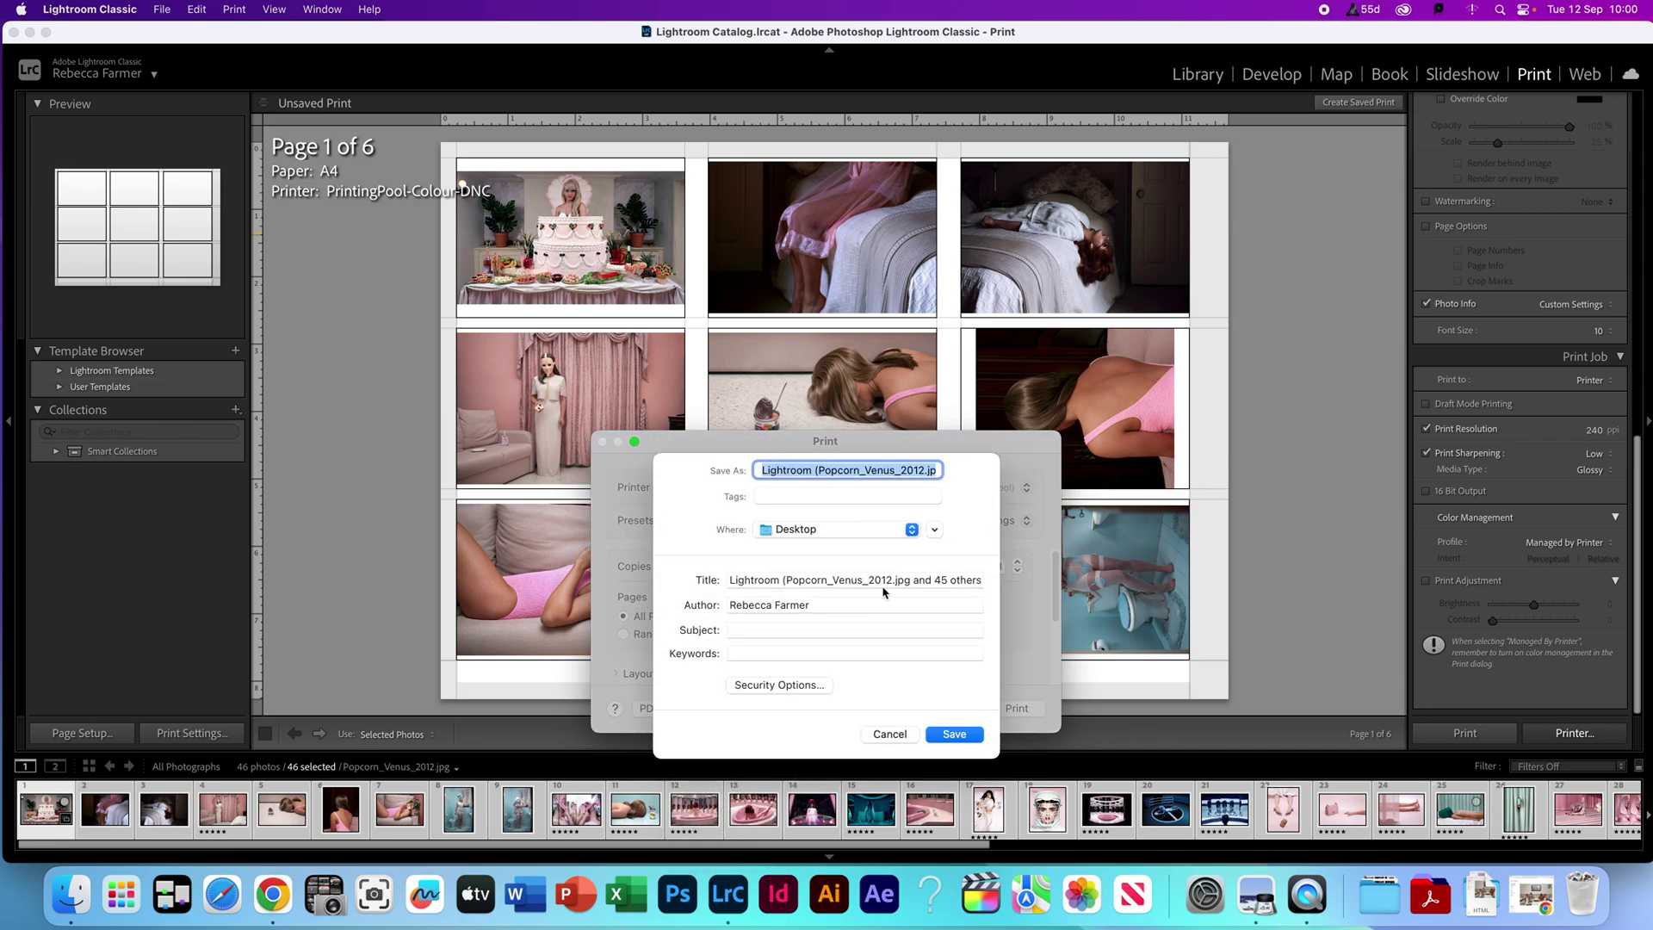
left_click(829, 531)
left_click(864, 505)
left_click(886, 734)
left_click(948, 711)
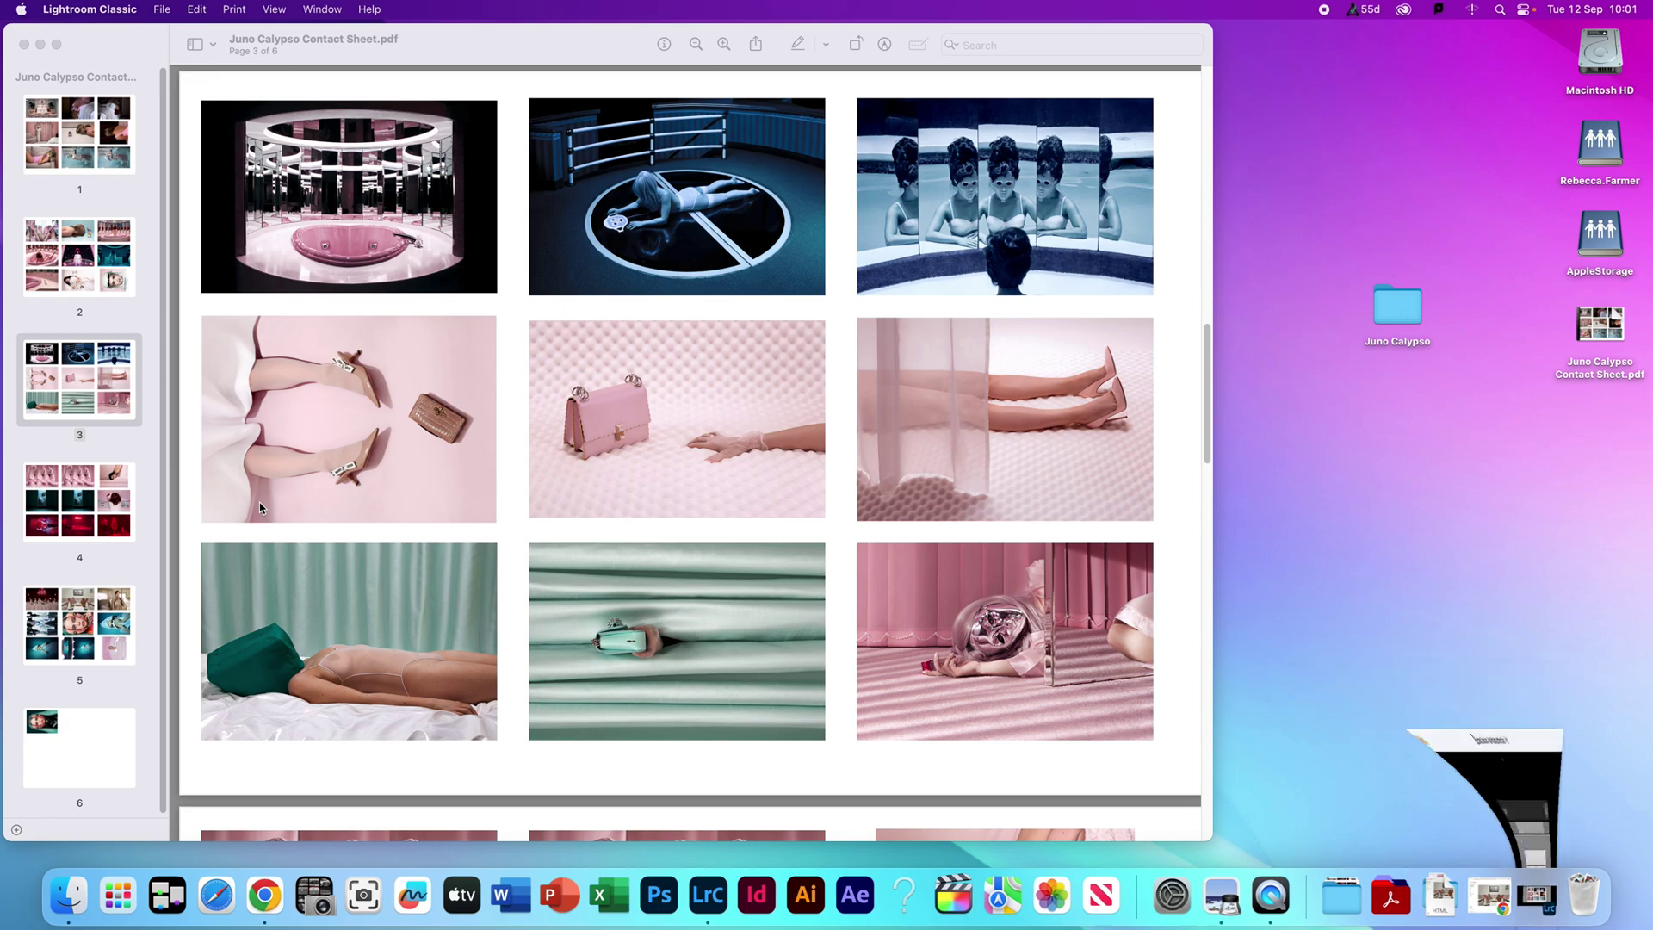
left_click(104, 491)
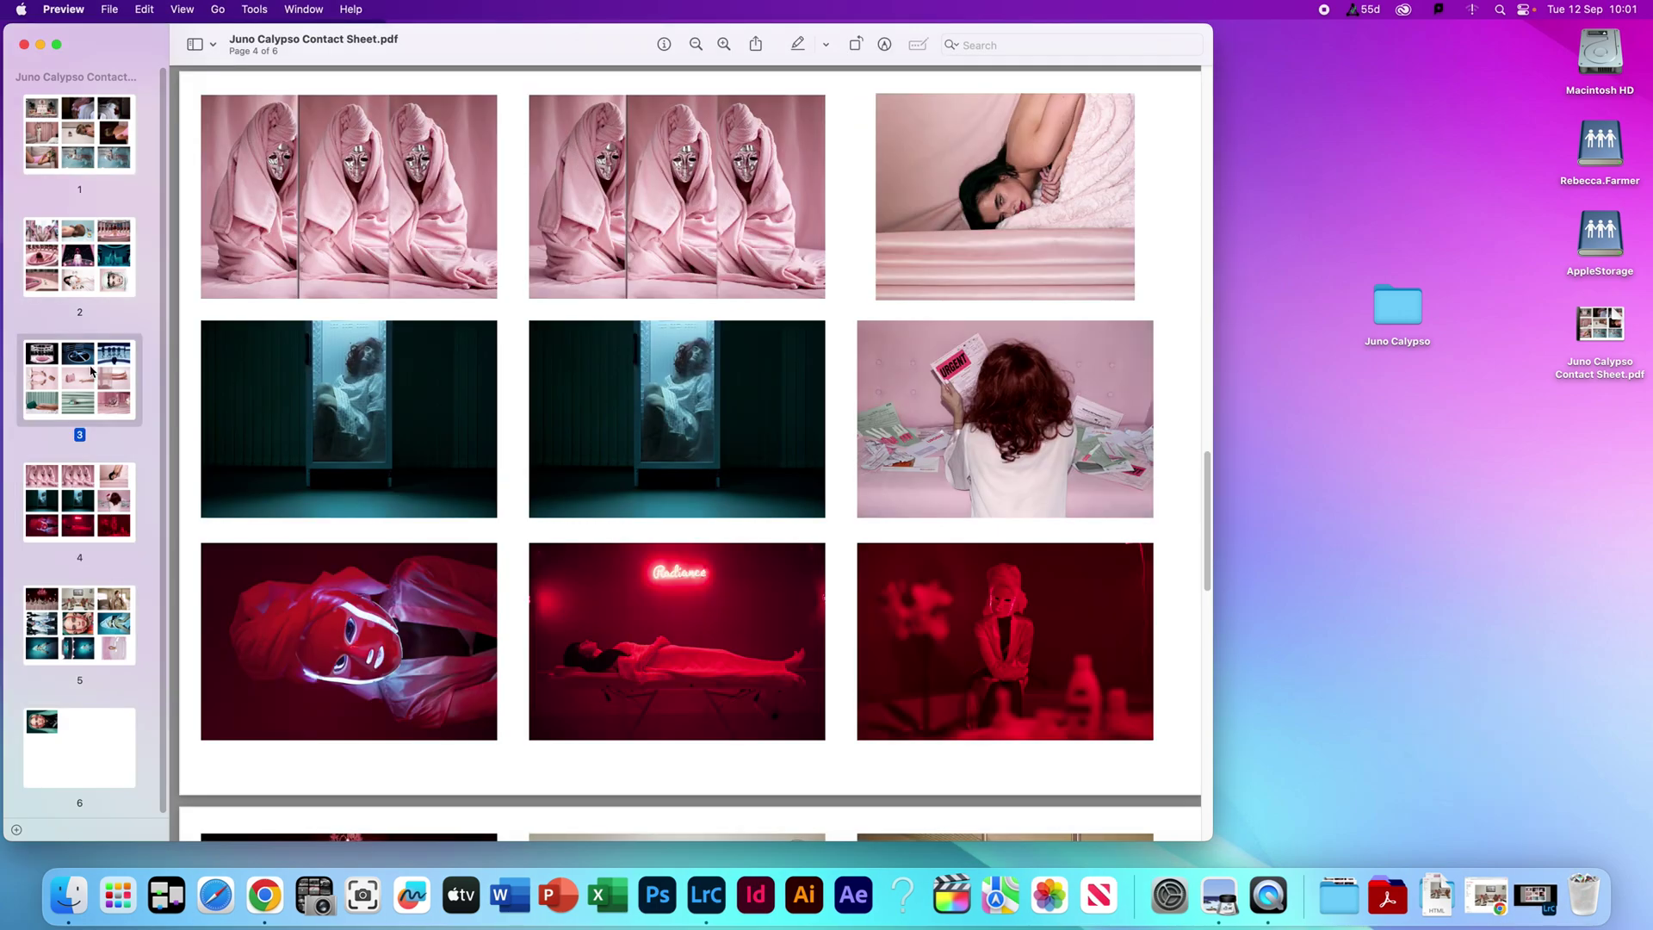
Begin exporting page 3 as a JPEG, then cancel the export.
key("Up")
key("Up")
key("Up")
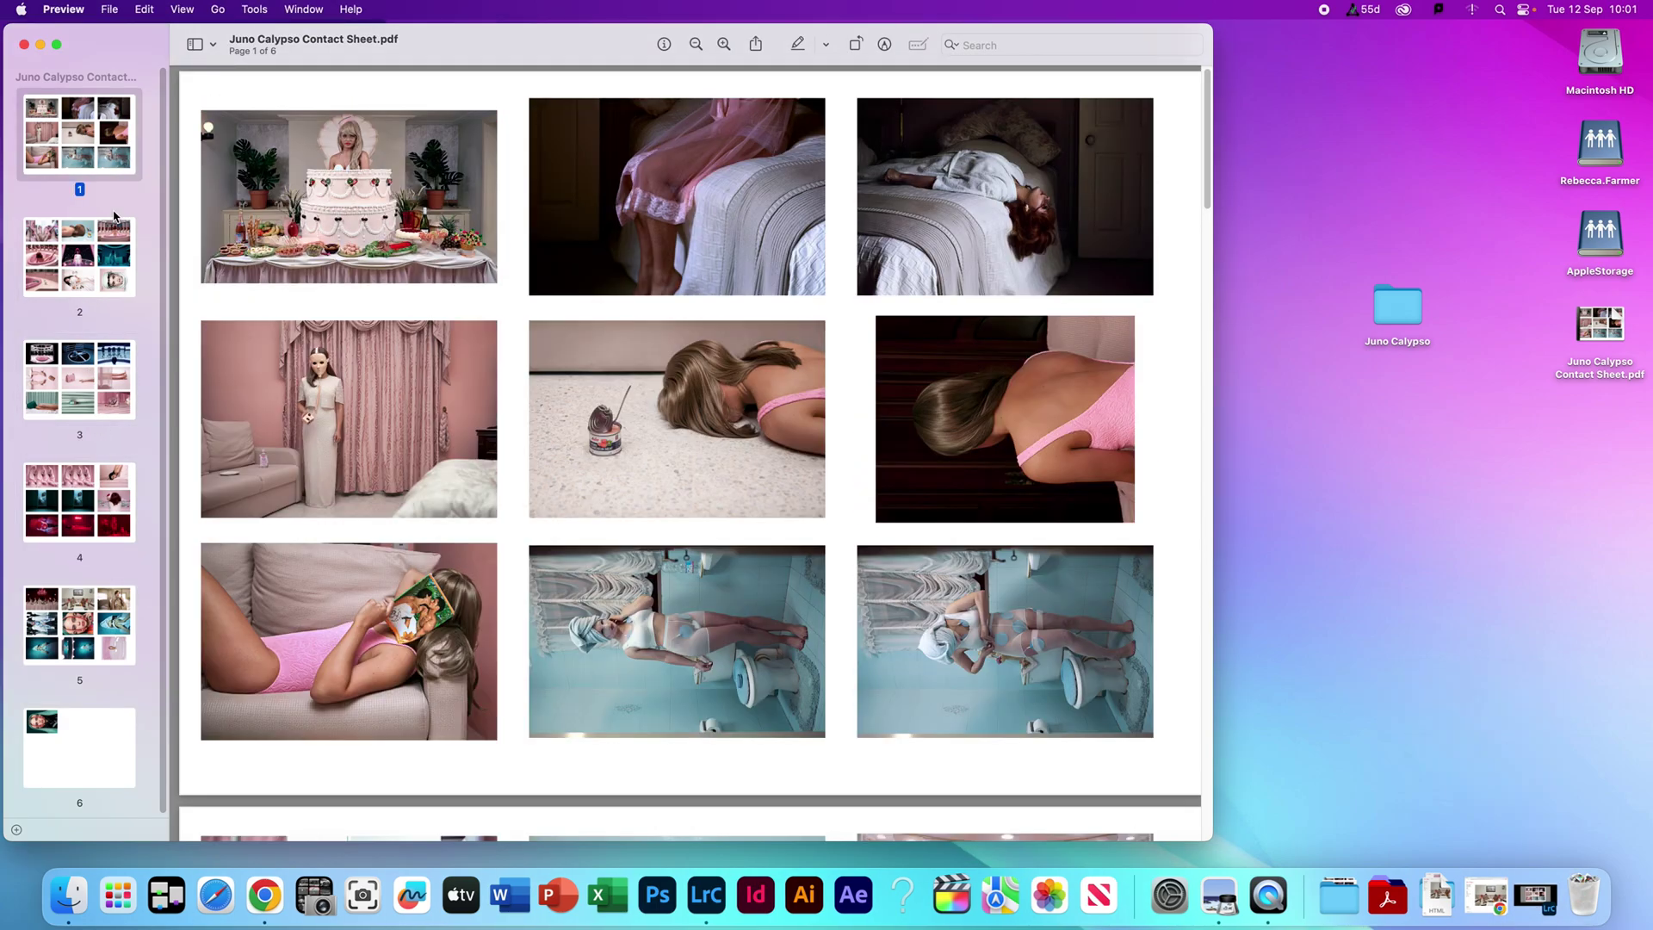
right_click(95, 290)
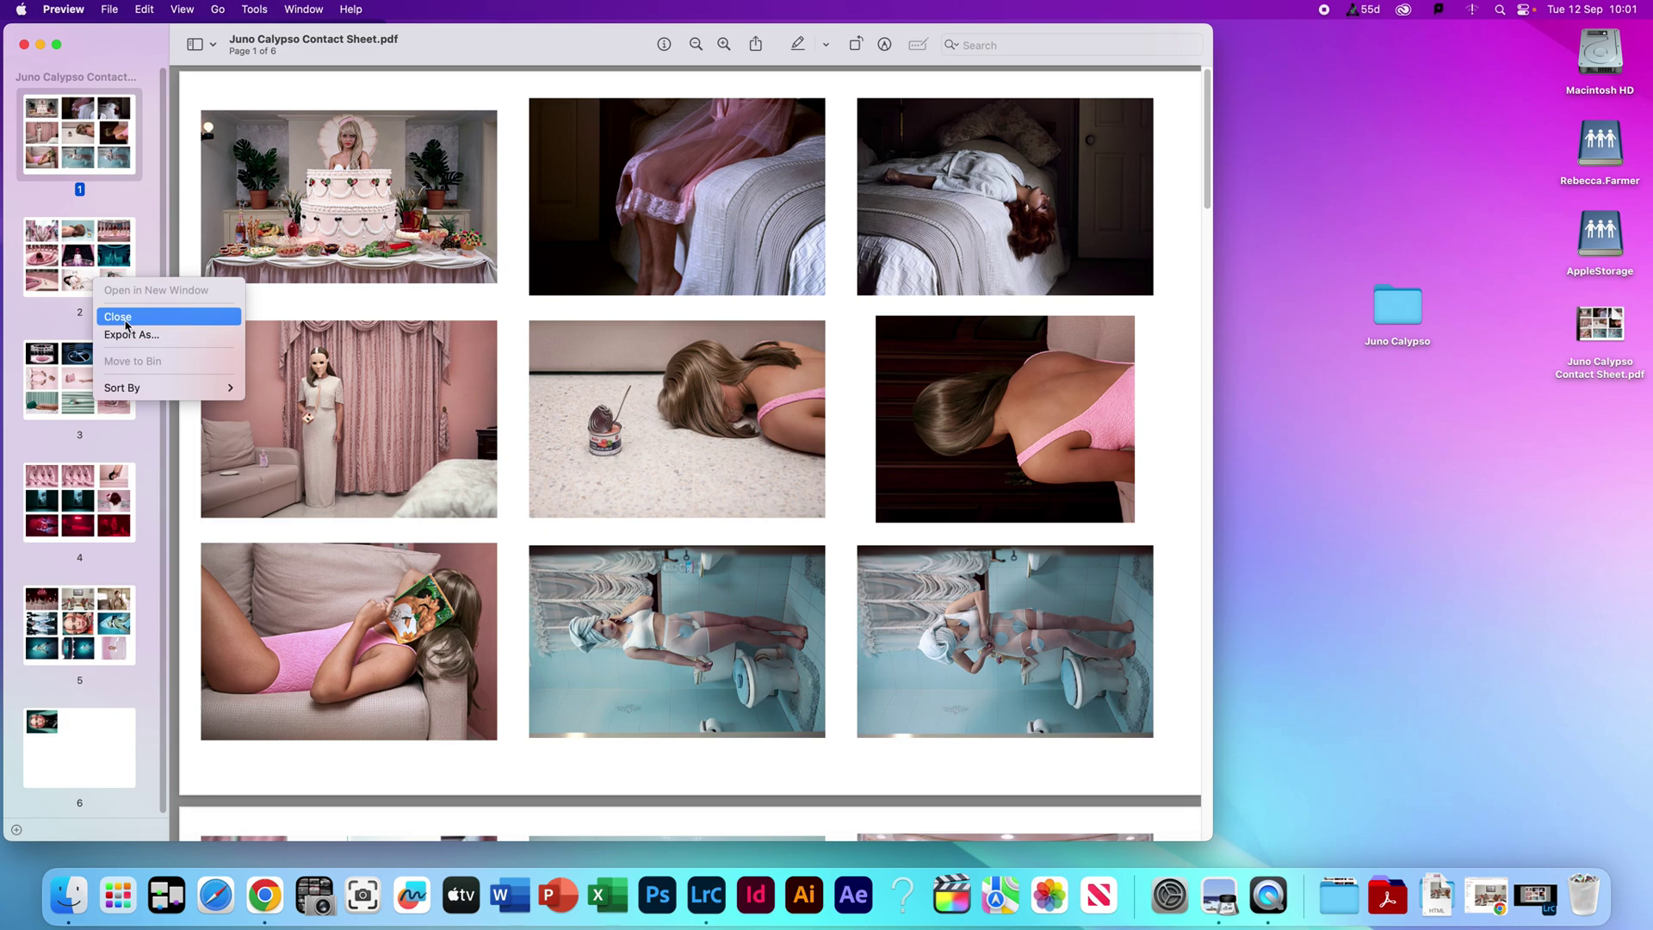
left_click(91, 469)
left_click(86, 396)
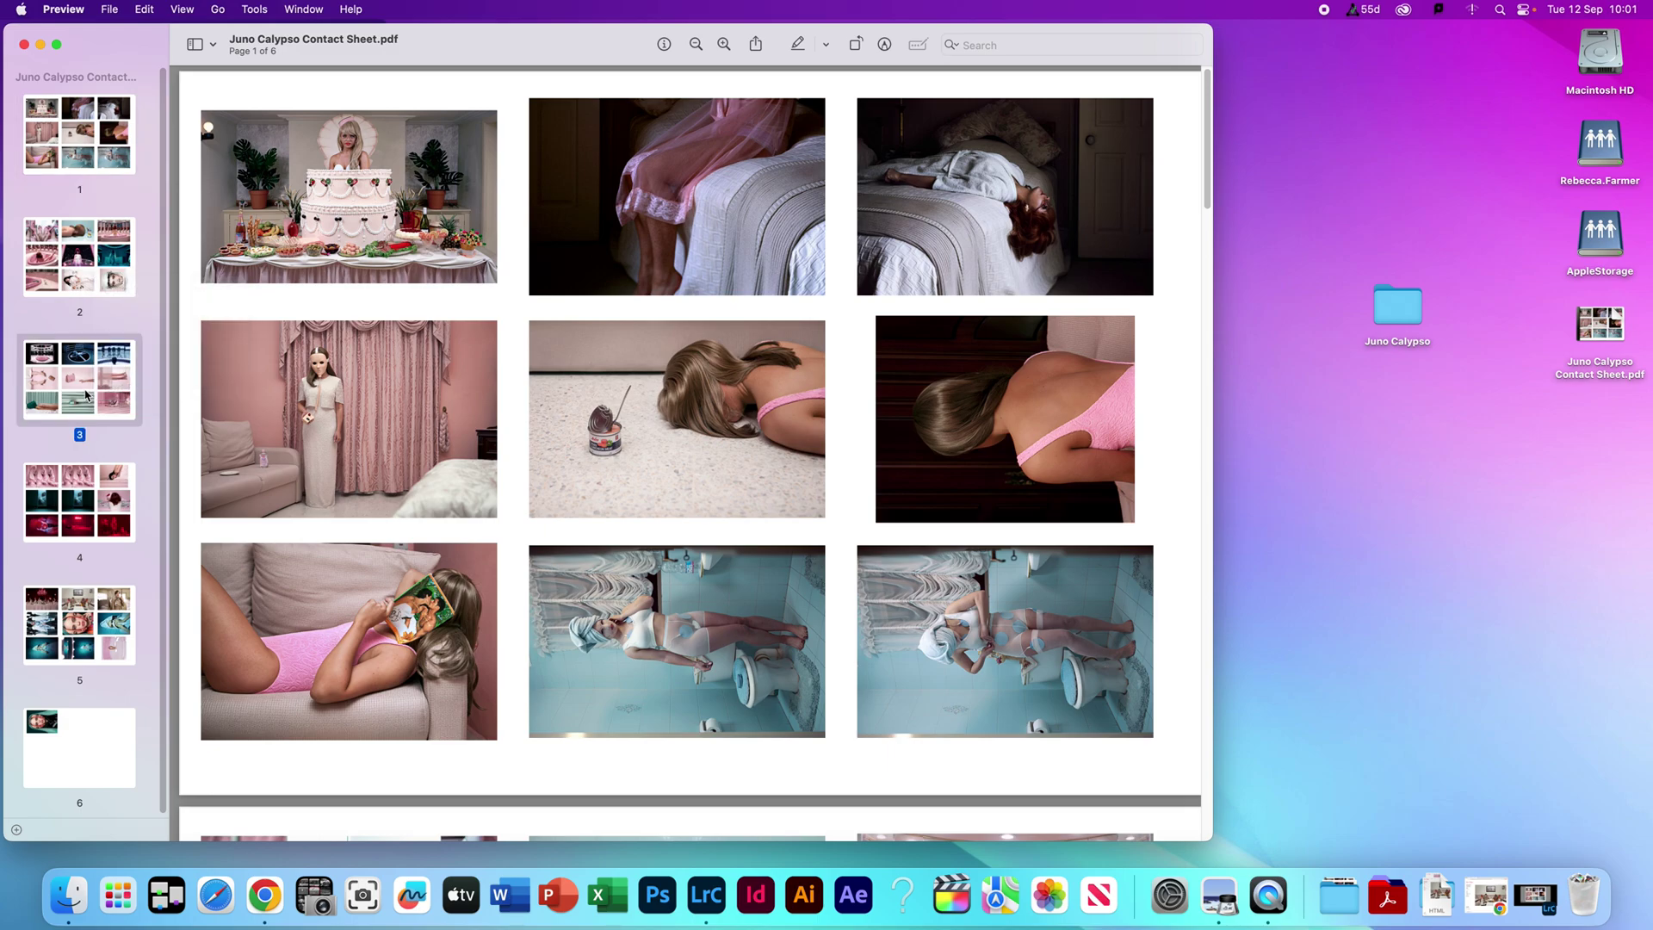
right_click(86, 396)
left_click(108, 446)
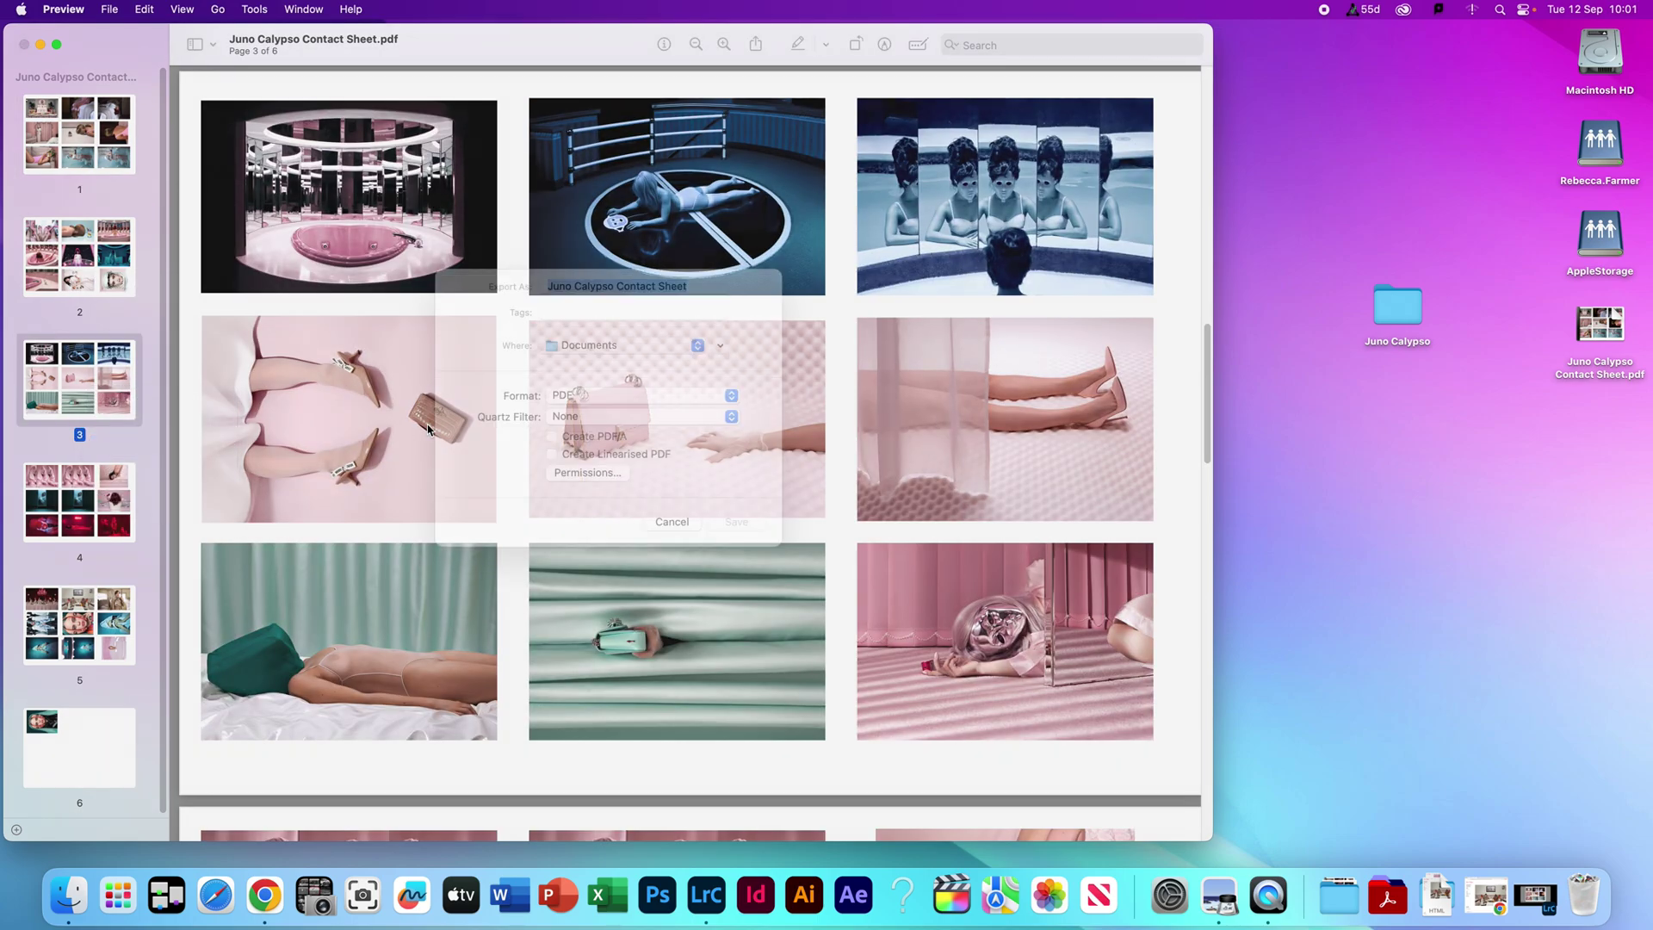
left_click(596, 420)
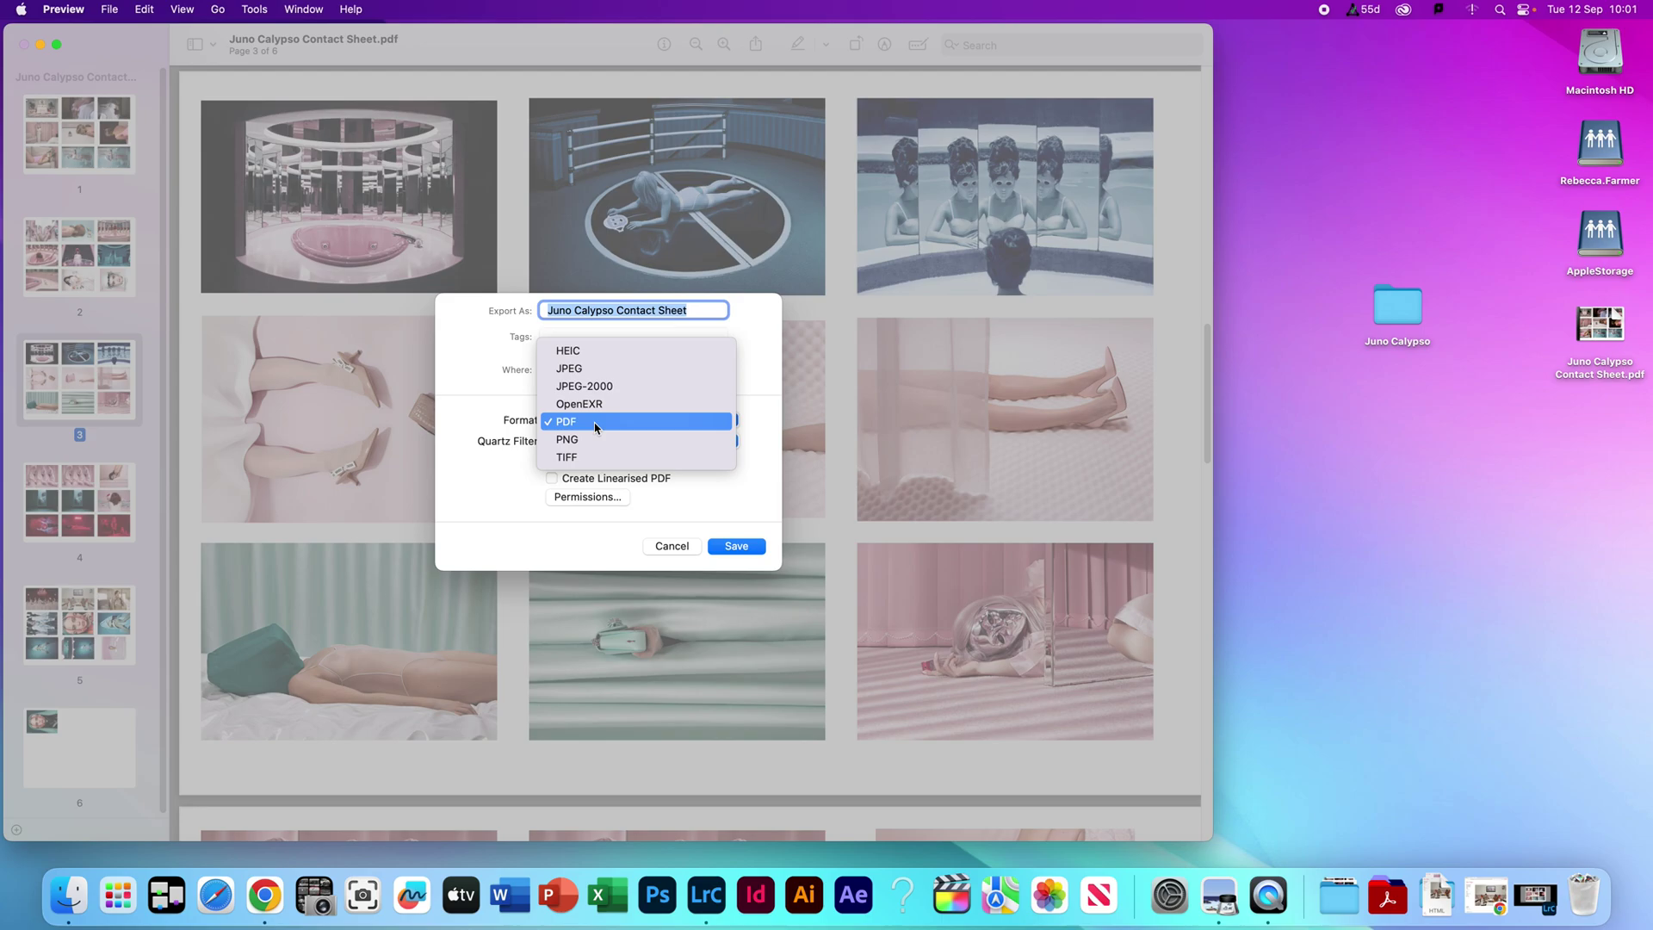
left_click(586, 373)
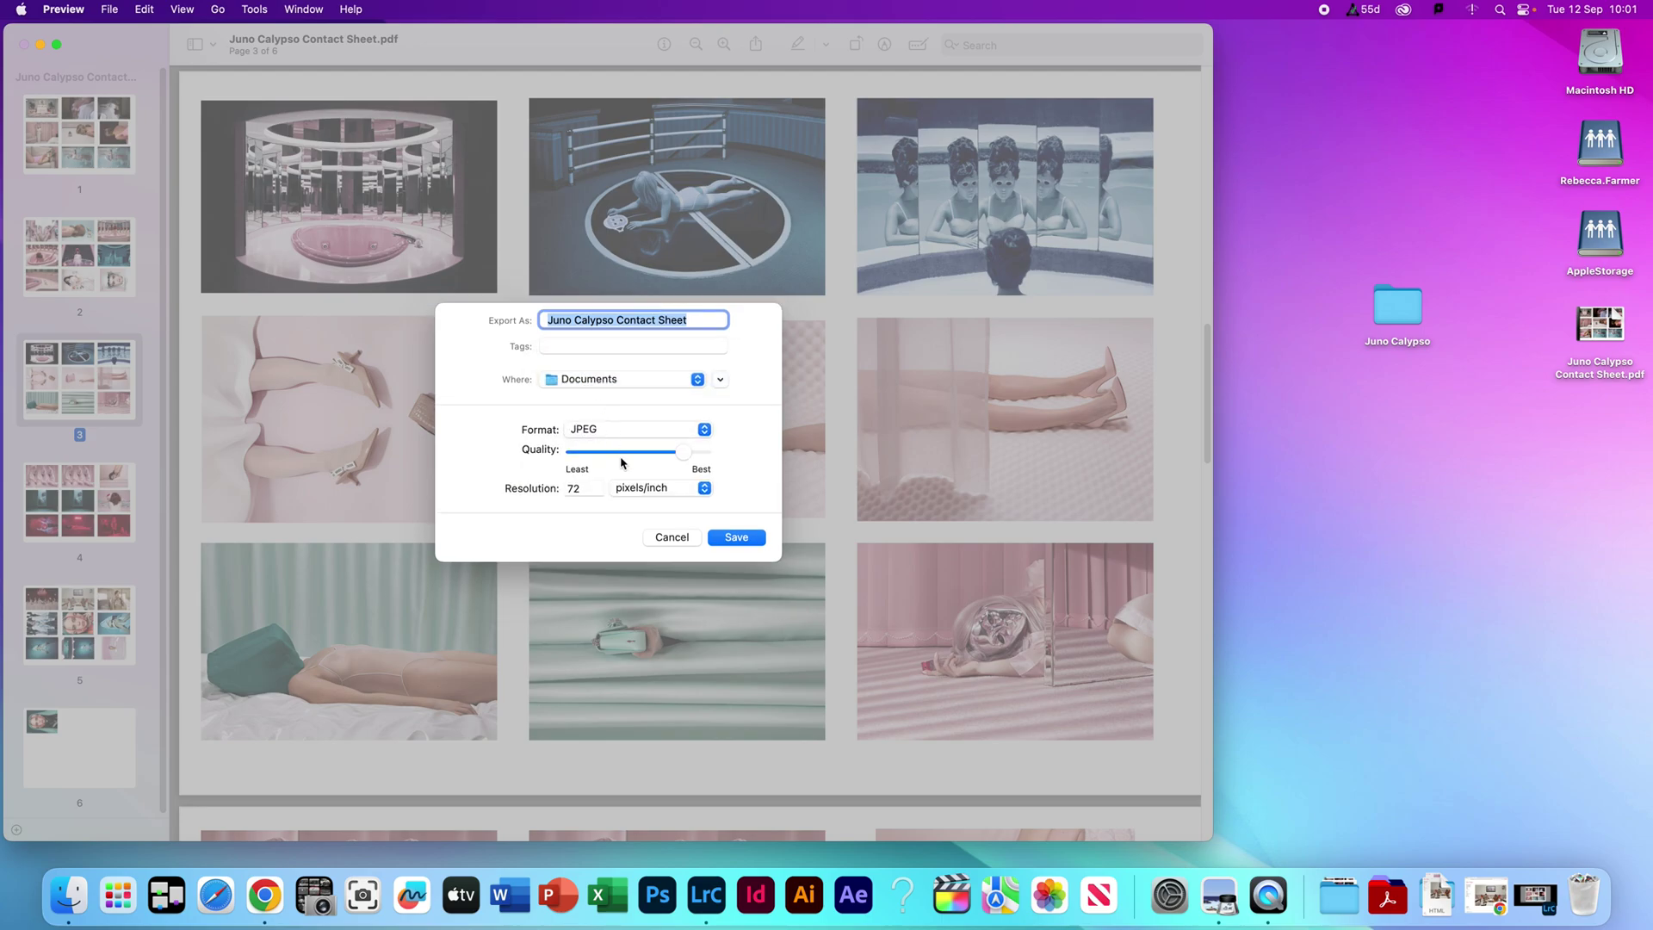
left_click(669, 537)
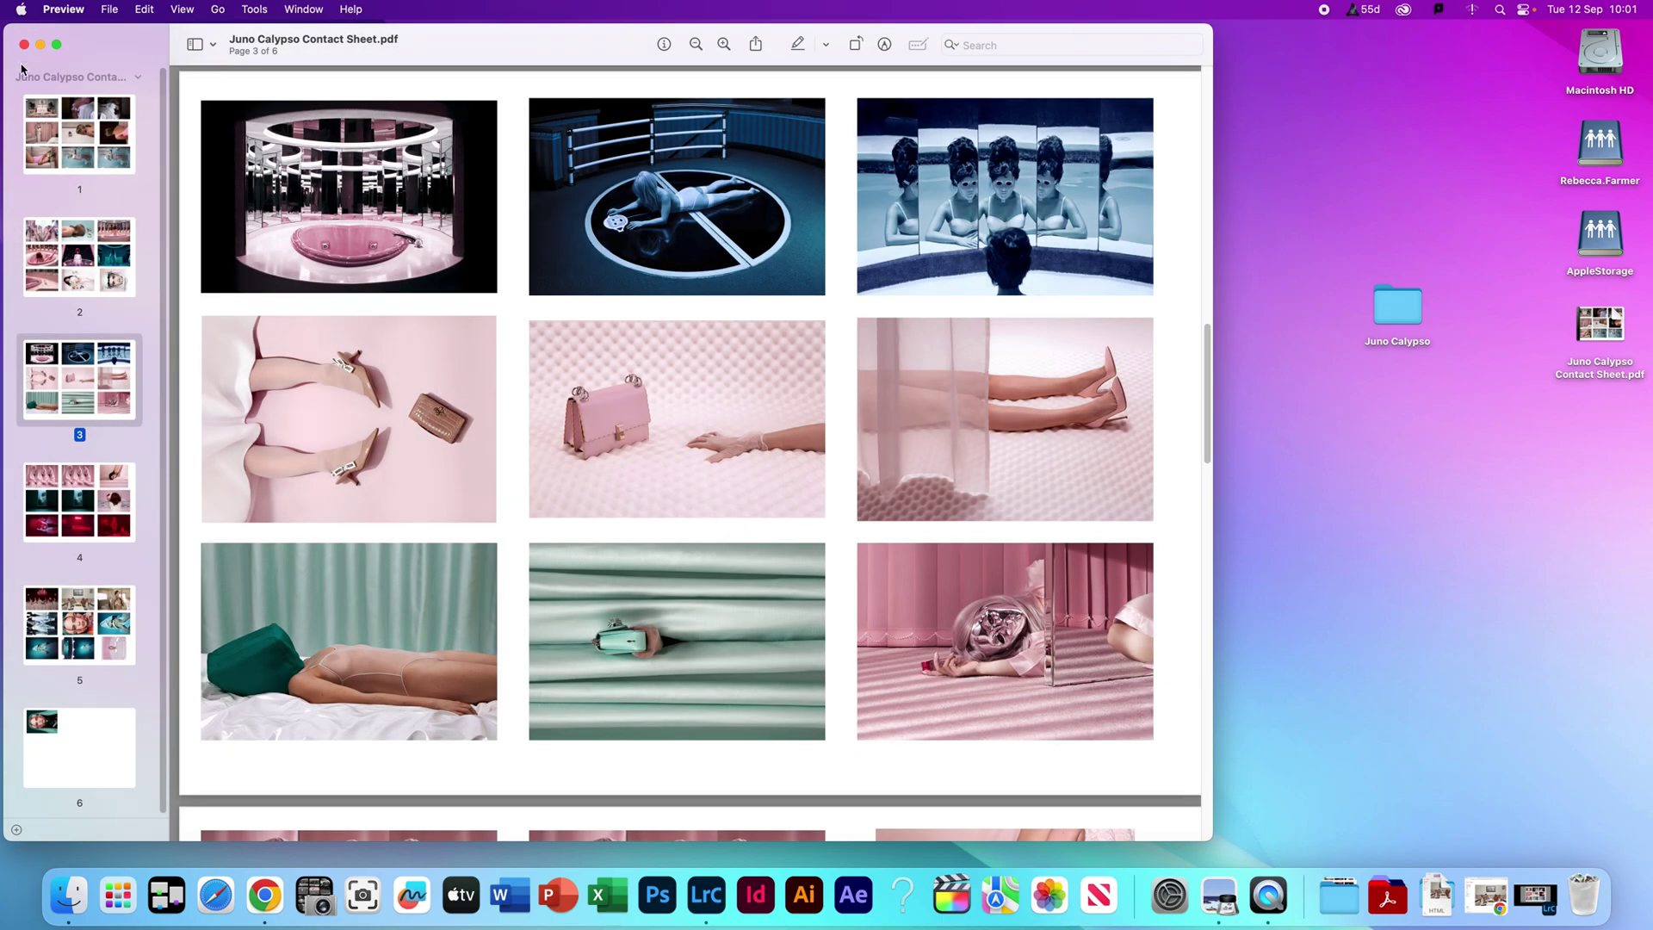
Close the contact sheet in Preview and the Finder Documents window.
left_click(24, 44)
left_click(792, 447)
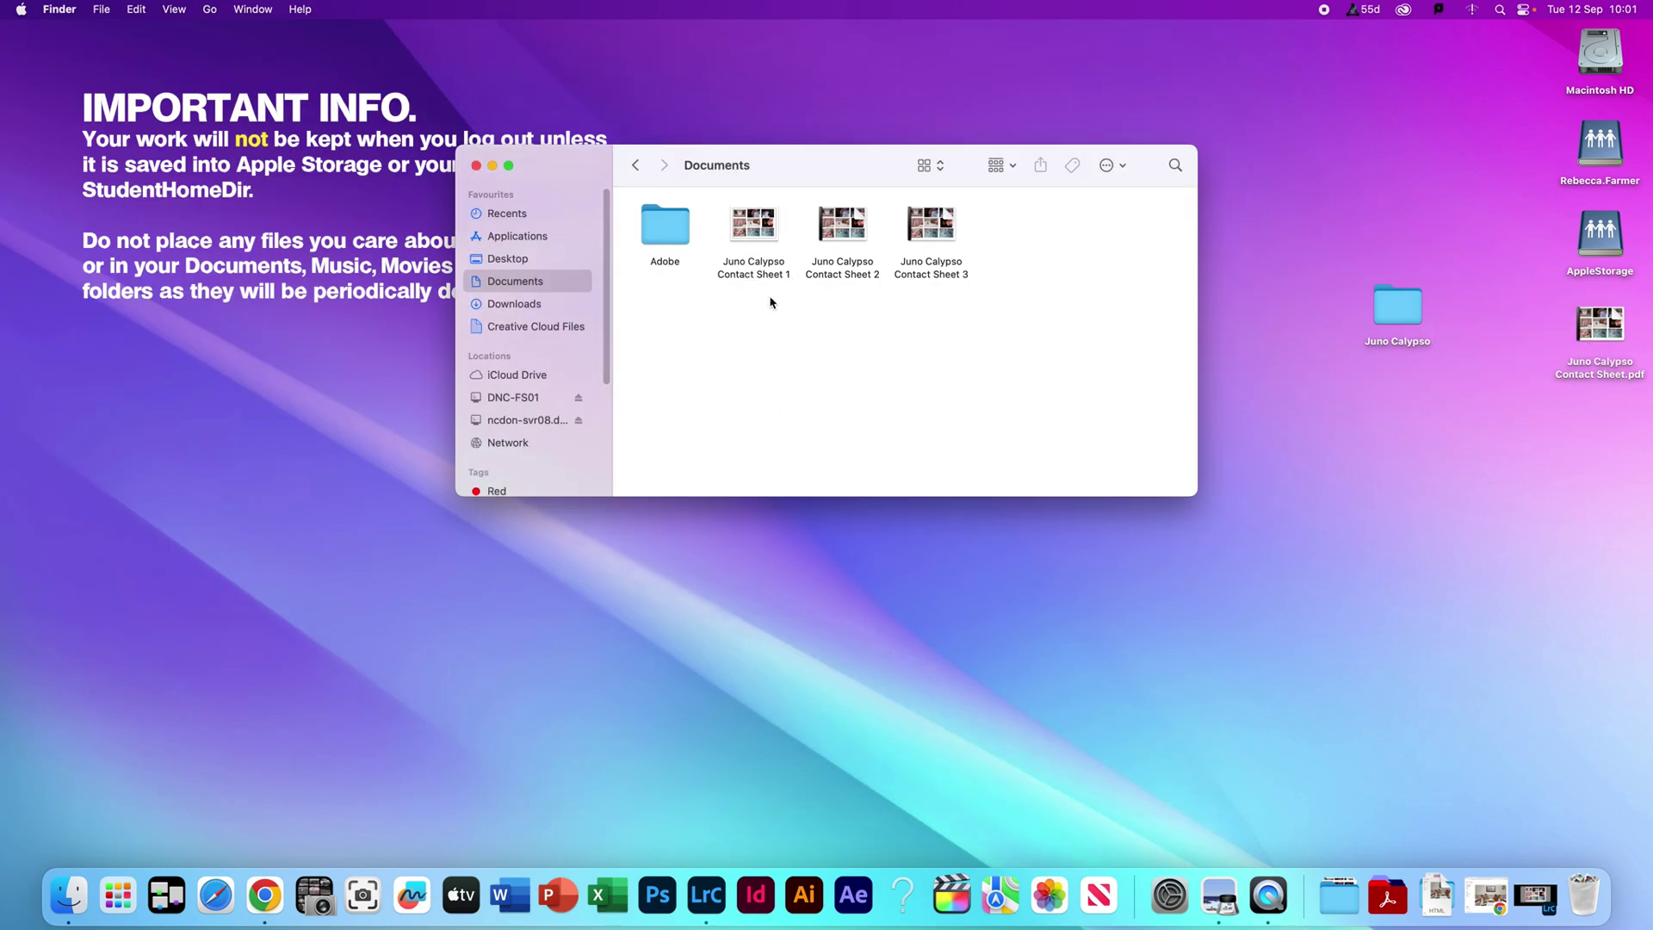
left_click(475, 166)
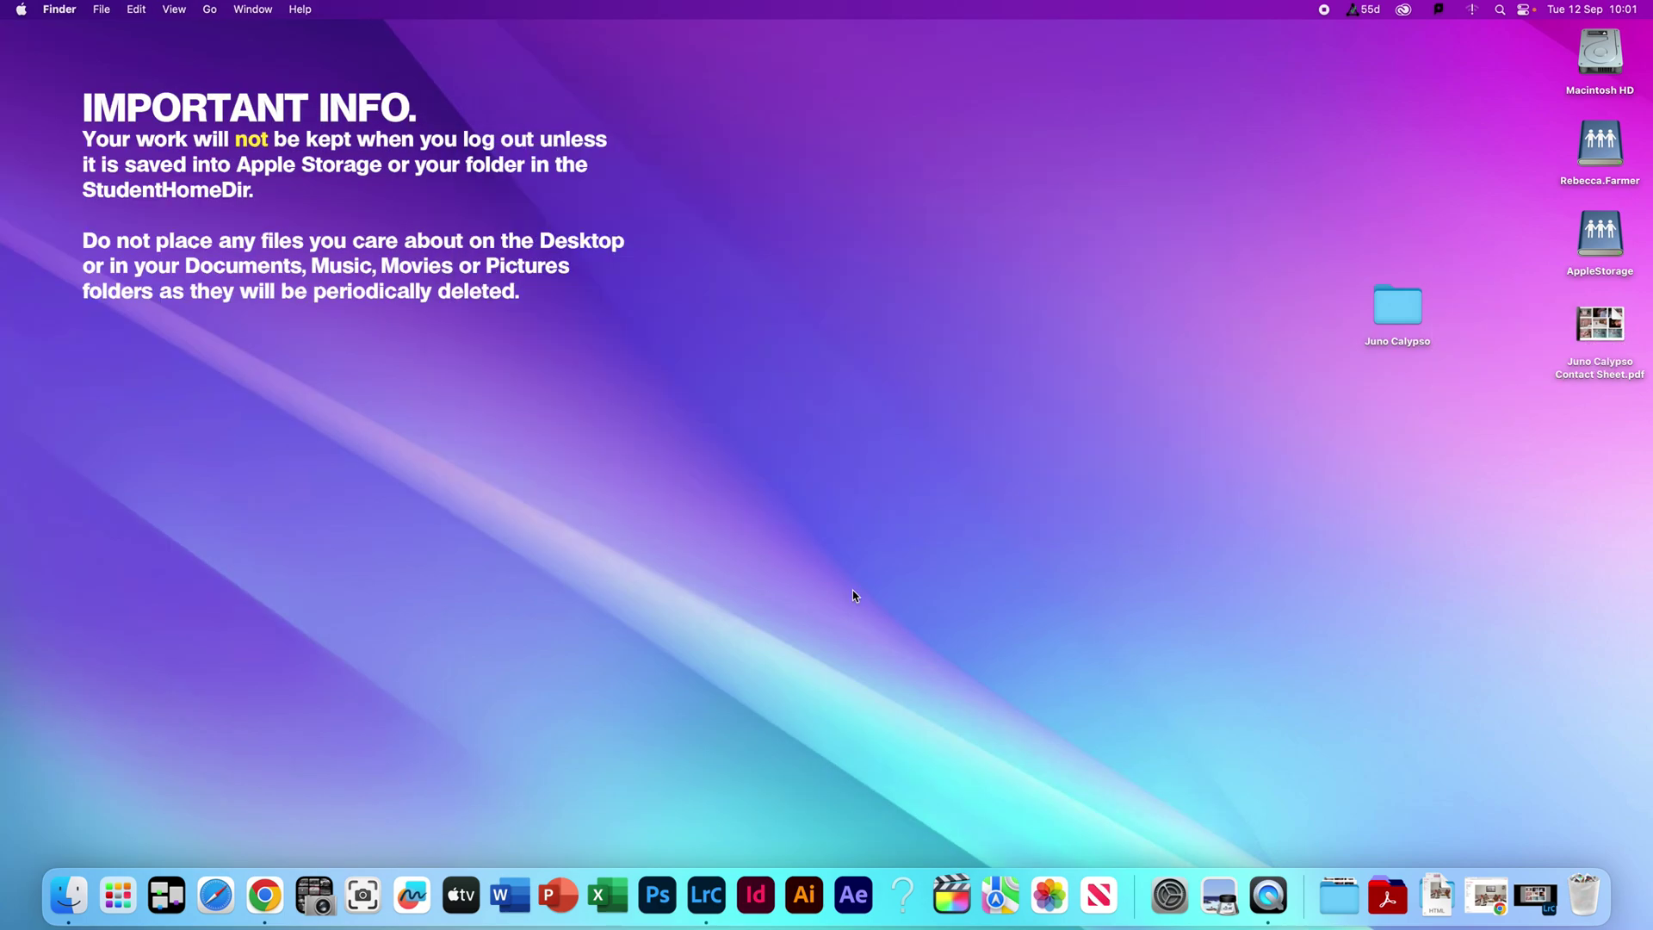